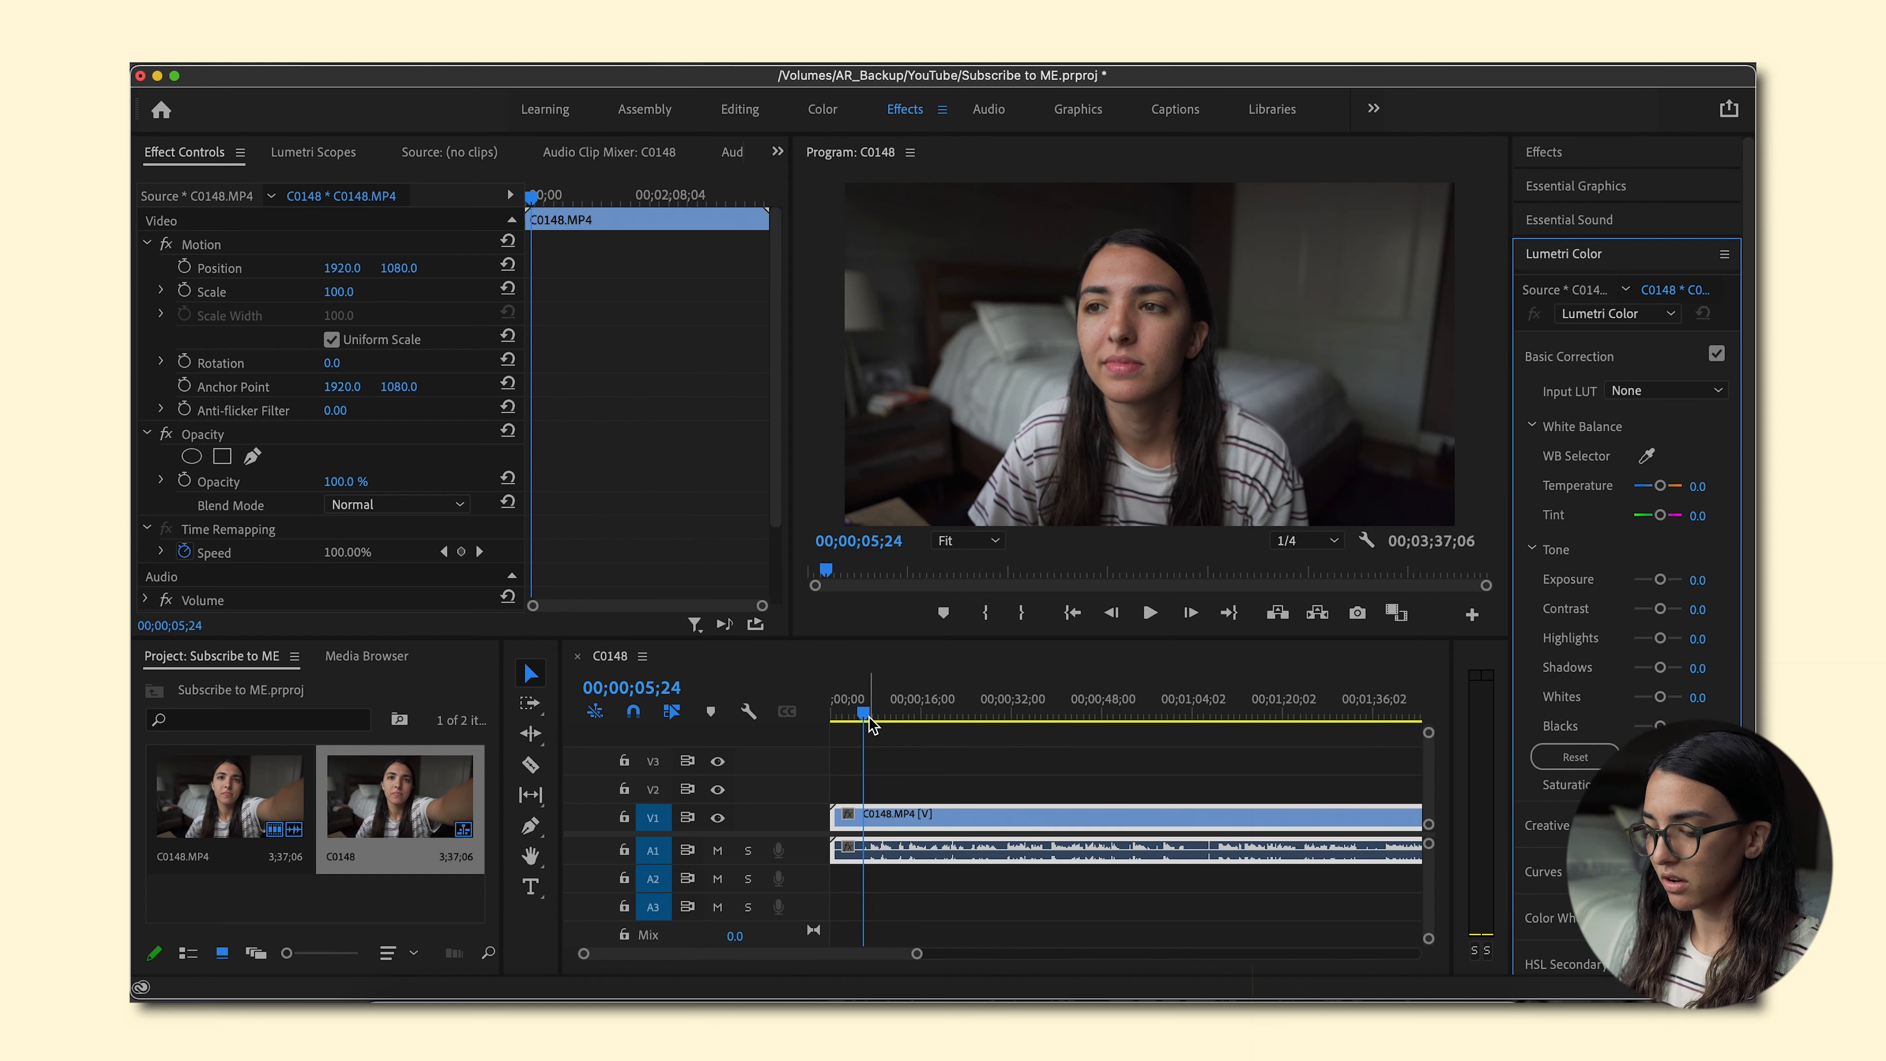
- Move the playhead to the start of the sequence and show the Creative settings of Lumetri Color
{"action": "left_click_drag", "start_coordinate": [864, 715], "coordinate": [800, 716]}
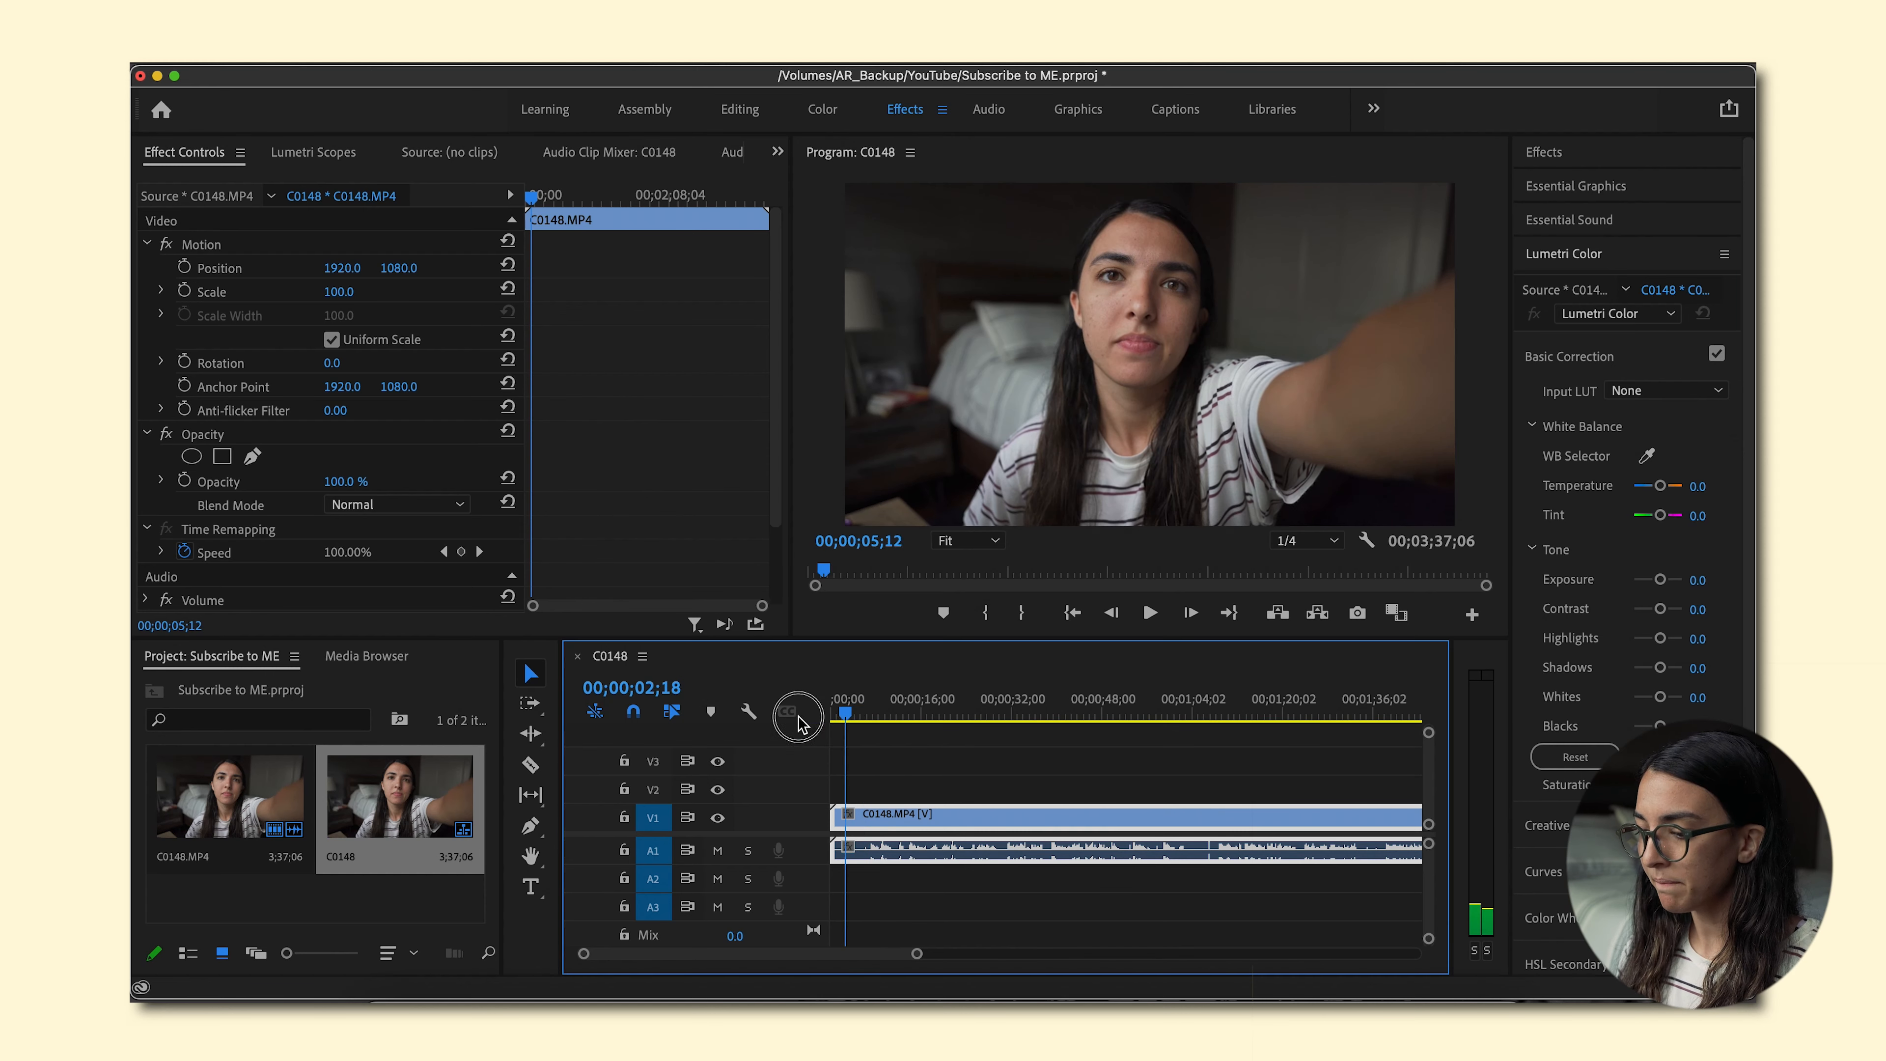
{"action": "left_click", "coordinate": [1585, 362]}
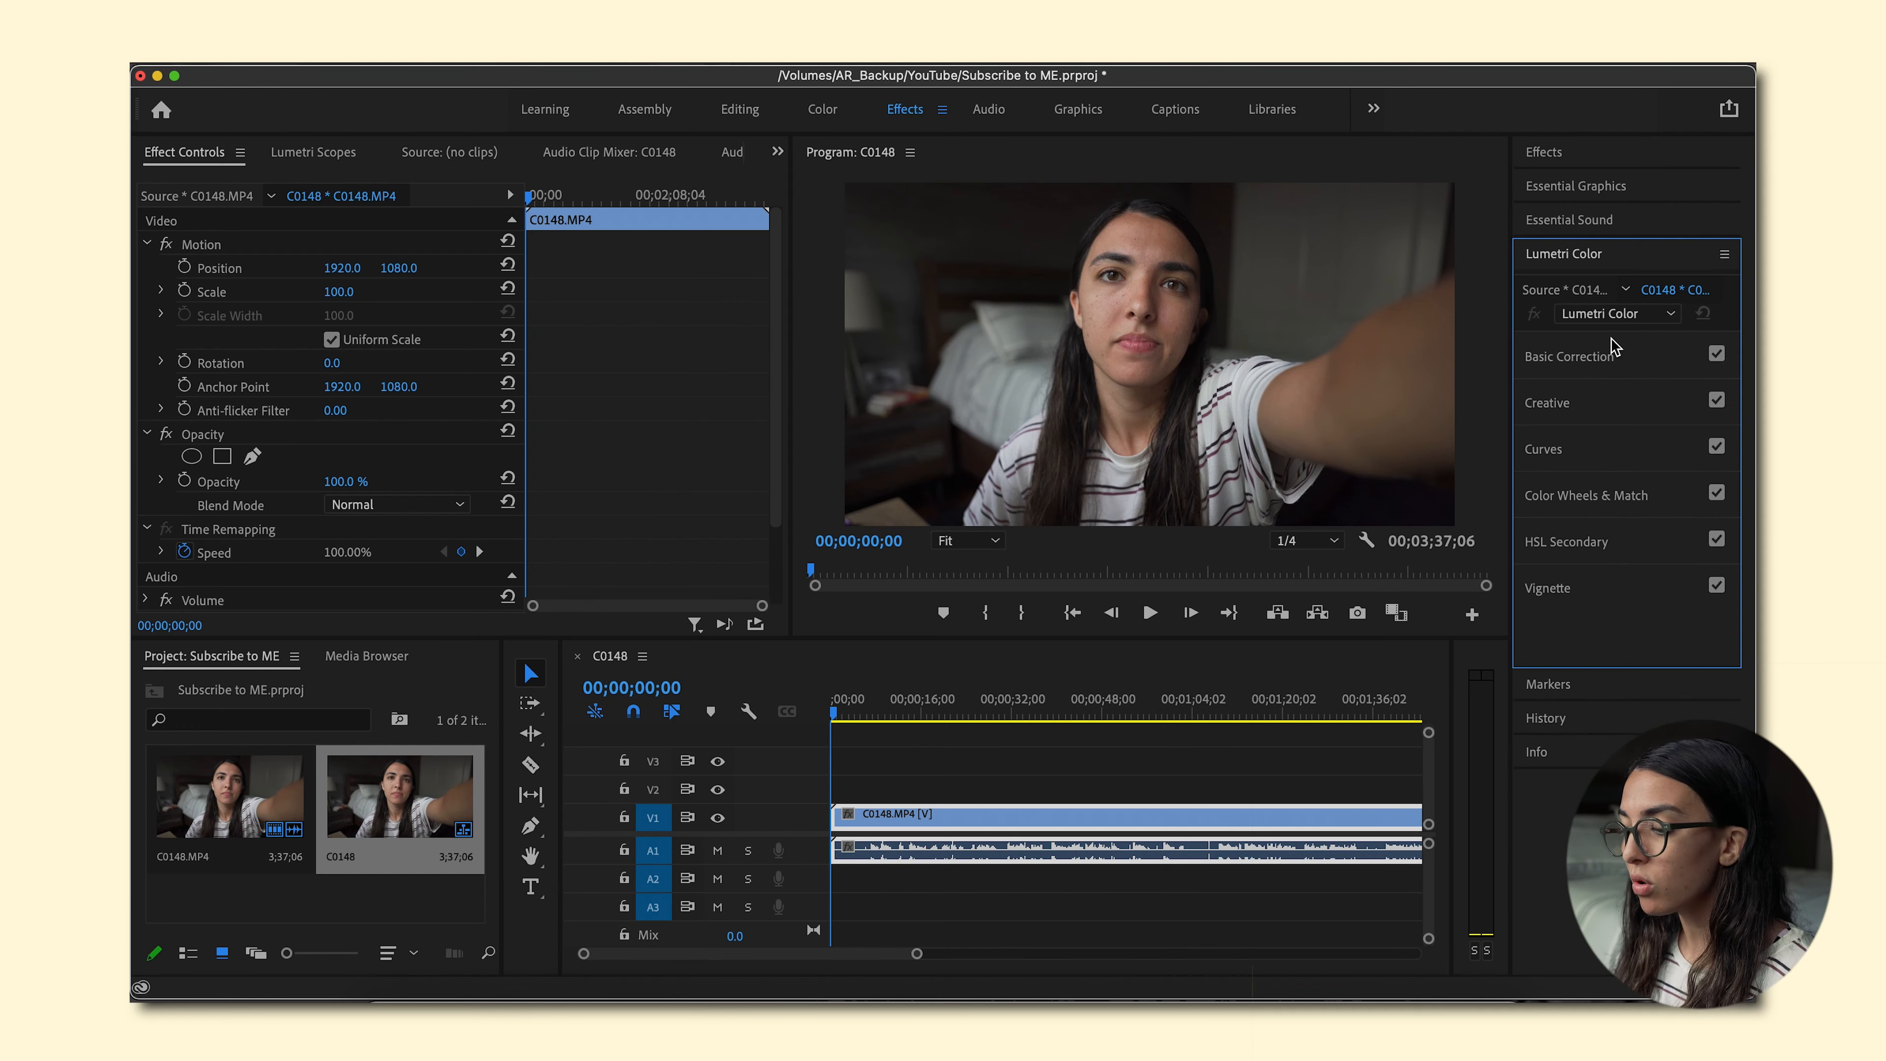
{"action": "left_click", "coordinate": [1597, 400]}
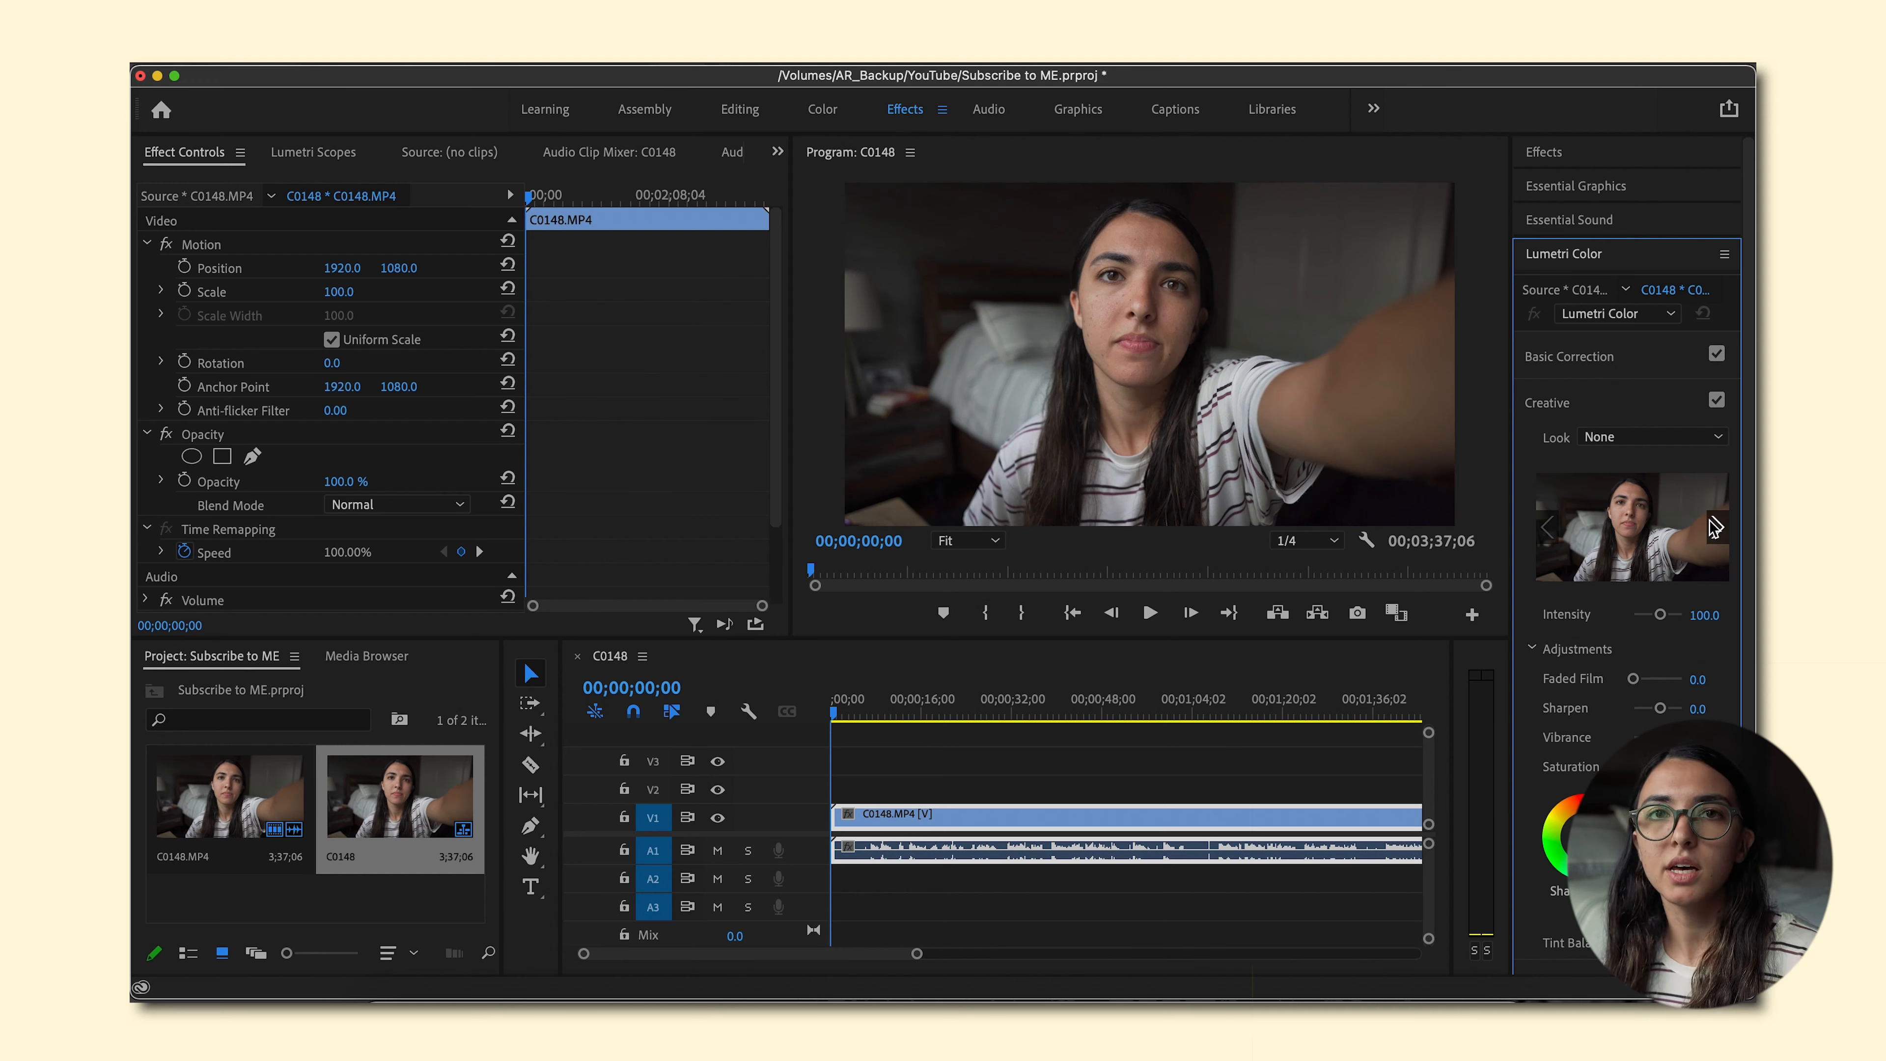
- Browse the Creative looks and preview several Fuji looks on the clip, from Fuji ETERNA 250D to Fuji REALA 500D
{"action": "left_click", "coordinate": [1663, 442]}
{"action": "scroll", "coordinate": [1592, 641], "scroll_direction": "down", "scroll_amount": 10}
{"action": "scroll", "coordinate": [1592, 641], "scroll_direction": "up", "scroll_amount": 10}
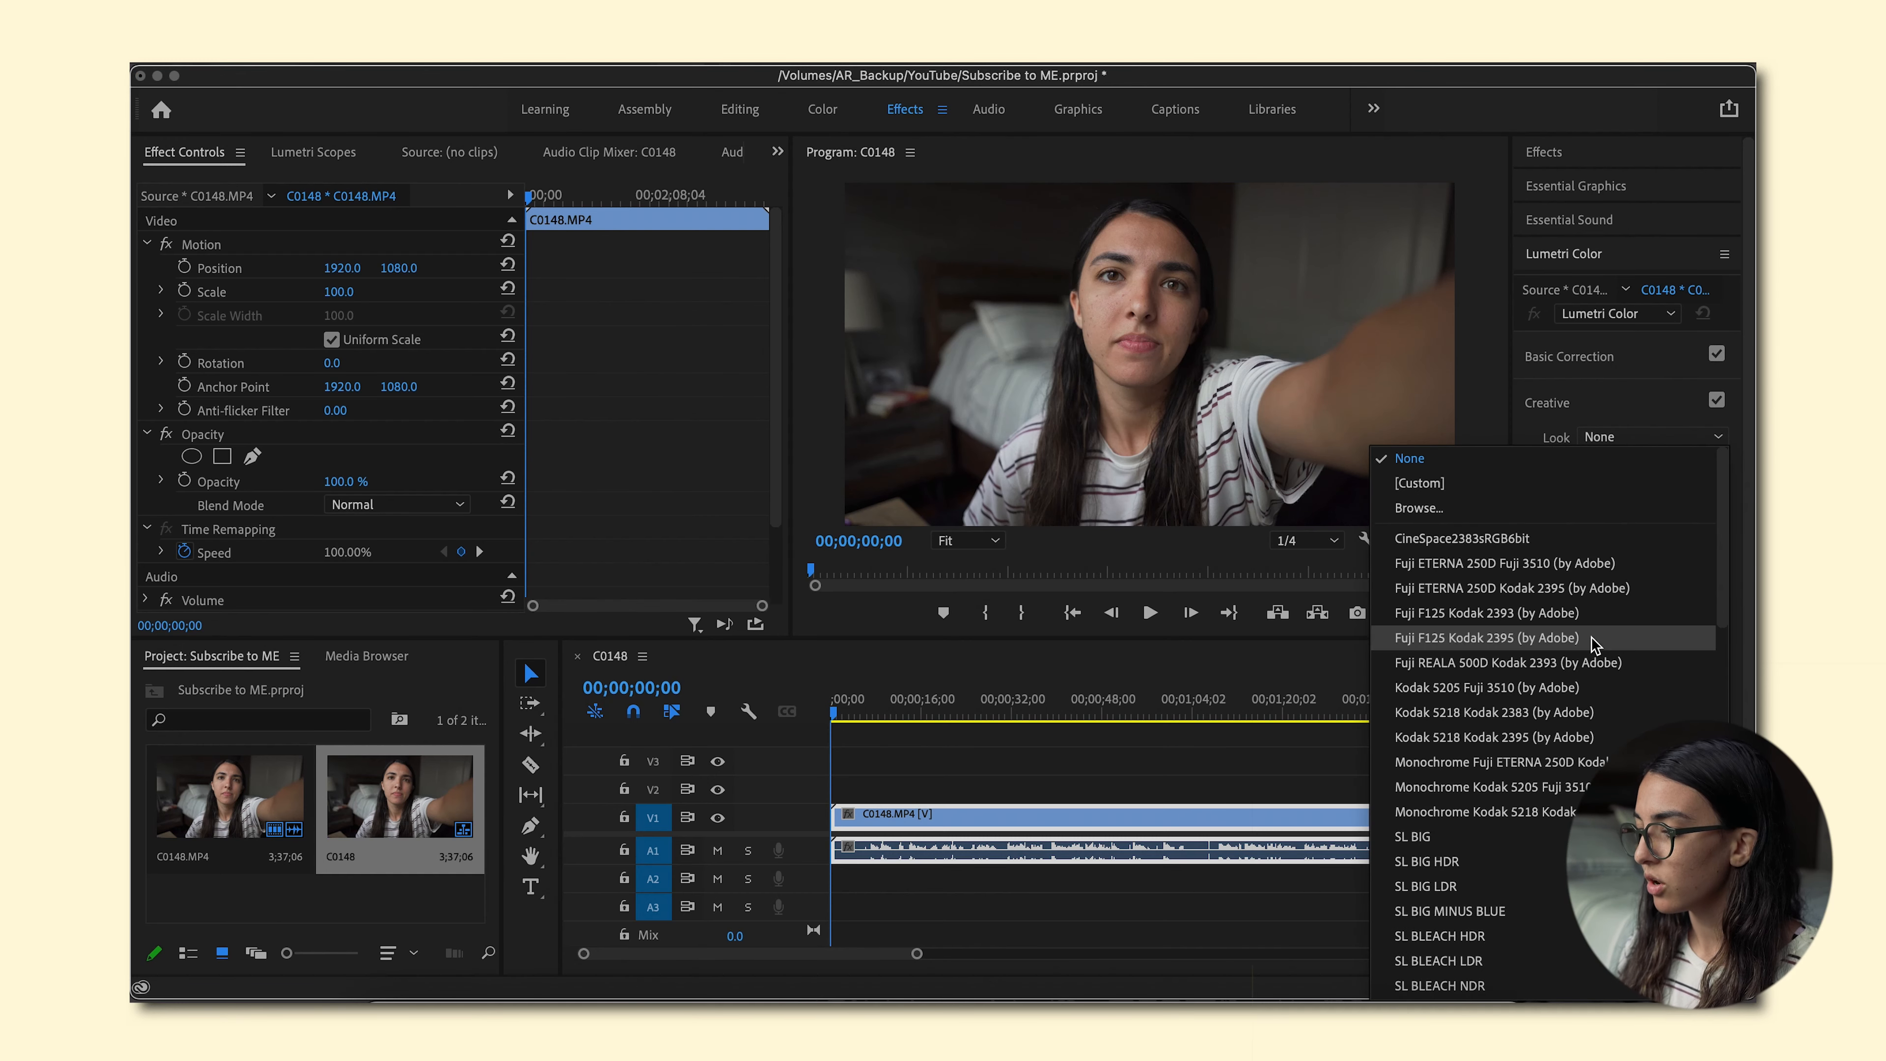
{"action": "left_click", "coordinate": [1572, 377]}
{"action": "left_click", "coordinate": [1559, 405]}
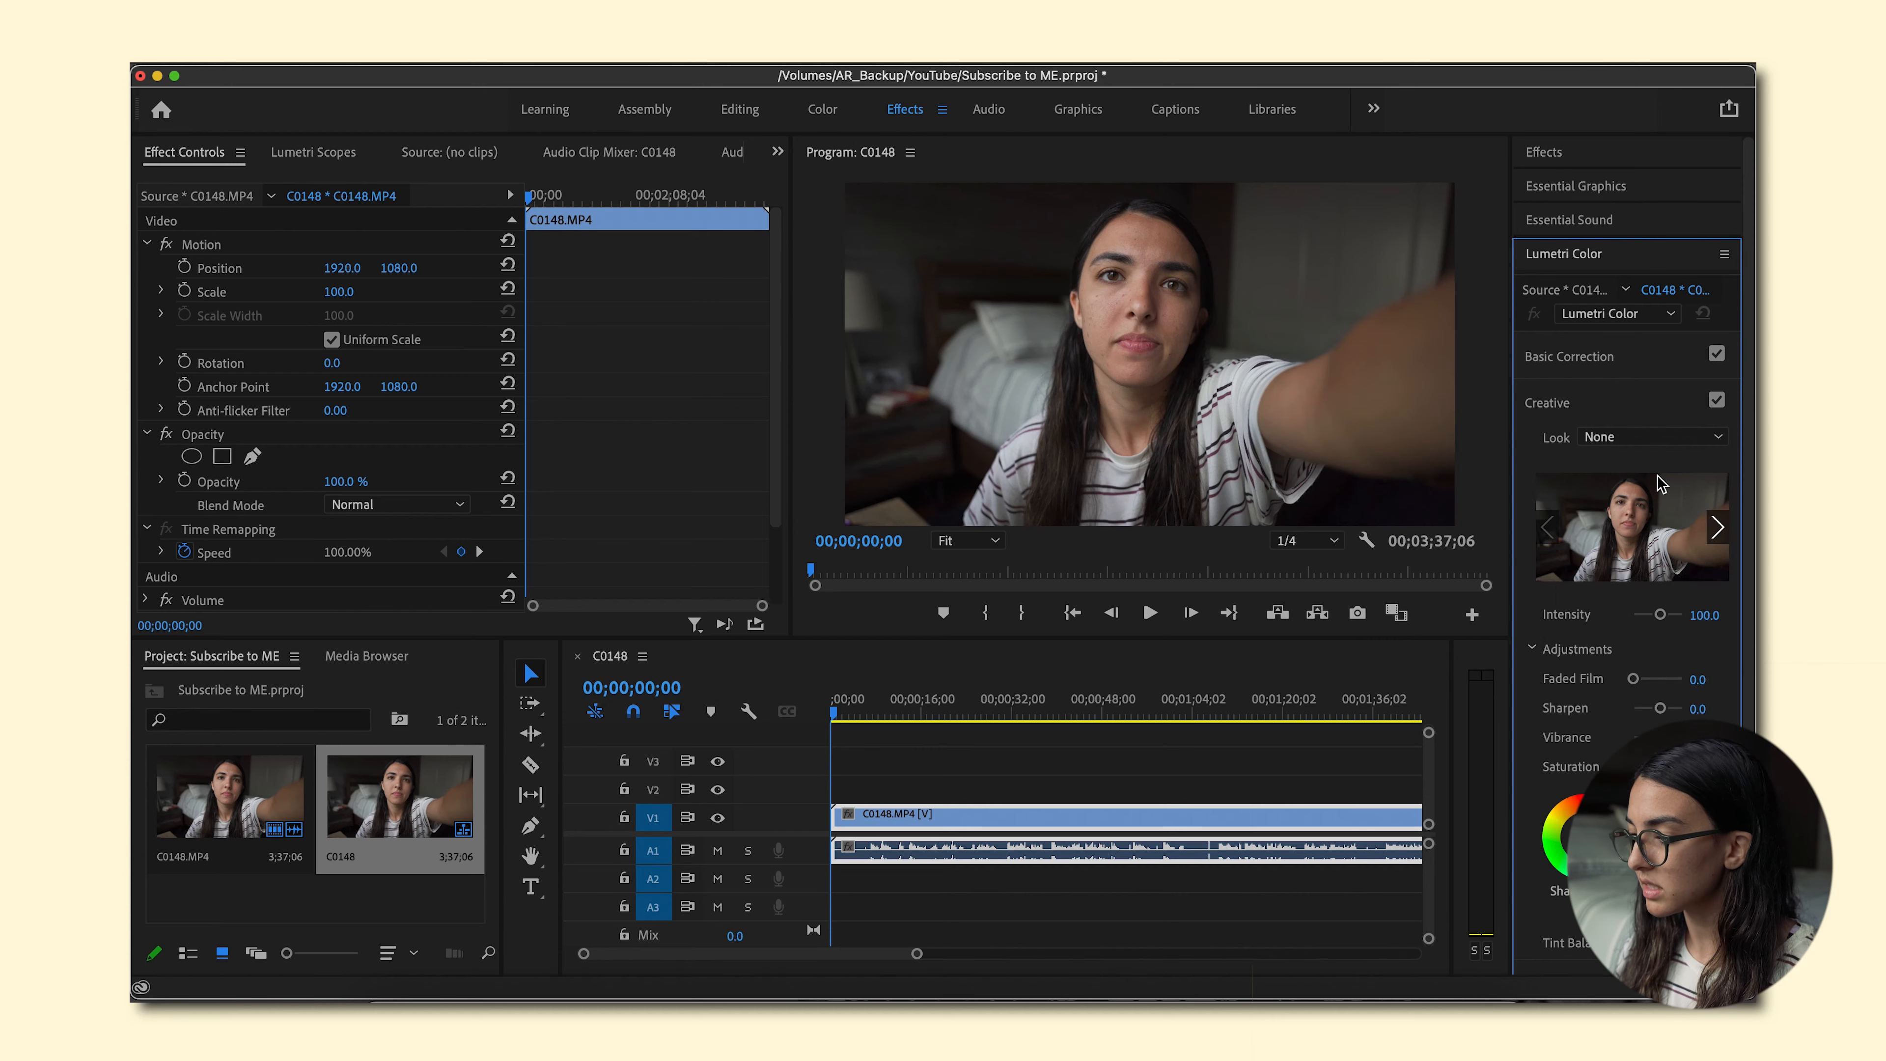
{"action": "left_click", "coordinate": [1719, 526]}
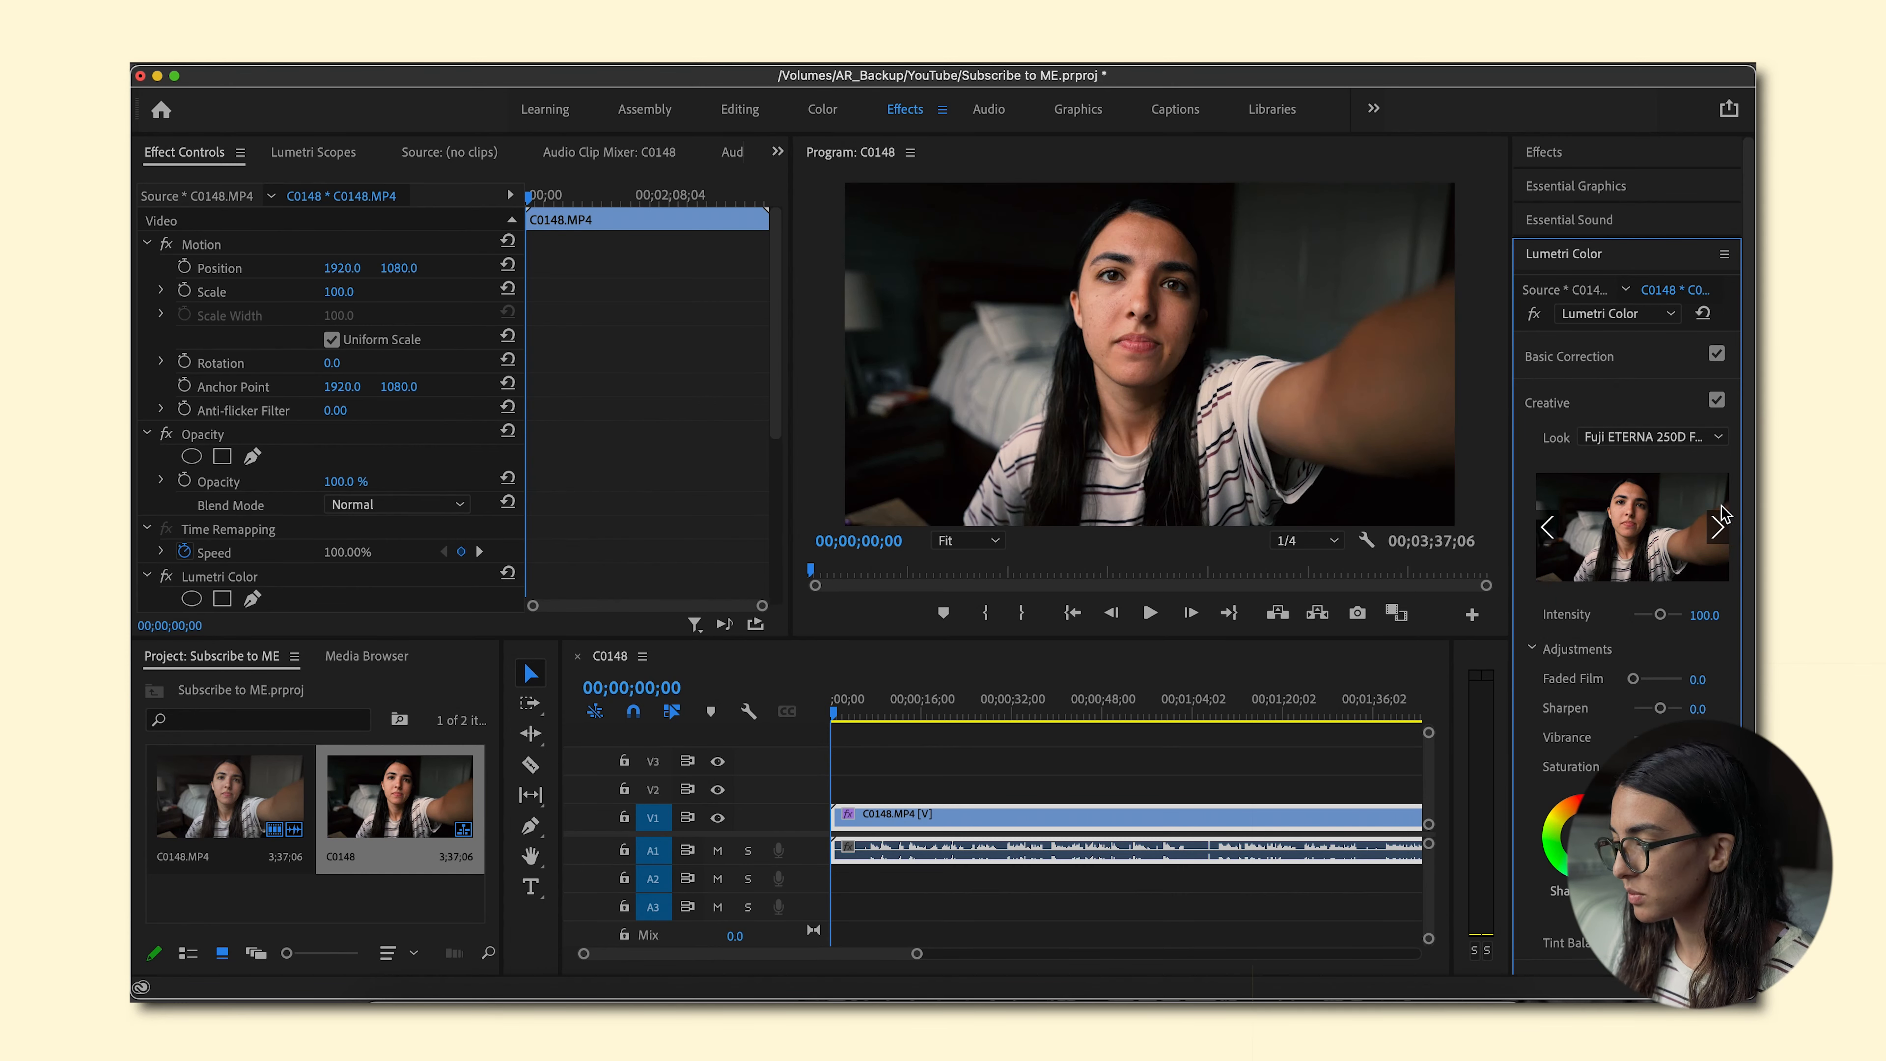
{"action": "left_click", "coordinate": [1720, 526]}
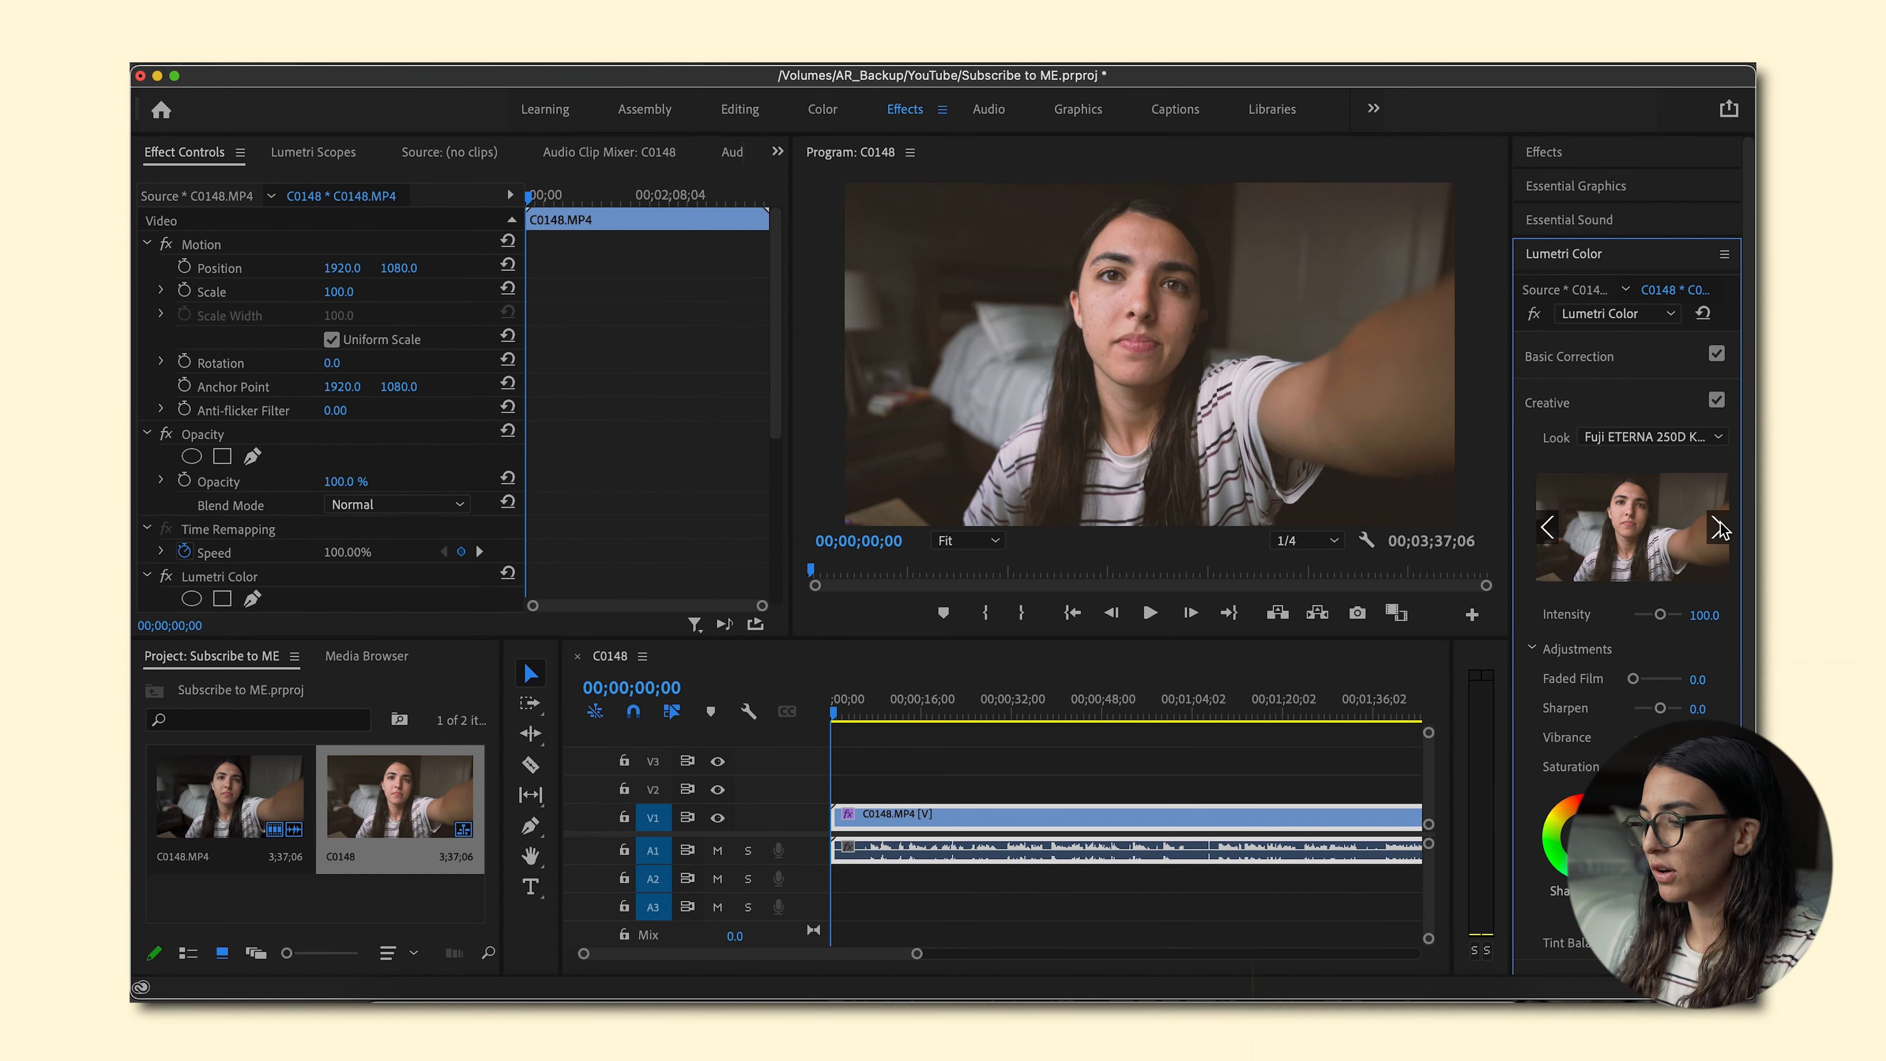
{"action": "left_click", "coordinate": [1720, 527]}
{"action": "left_click", "coordinate": [1720, 527]}
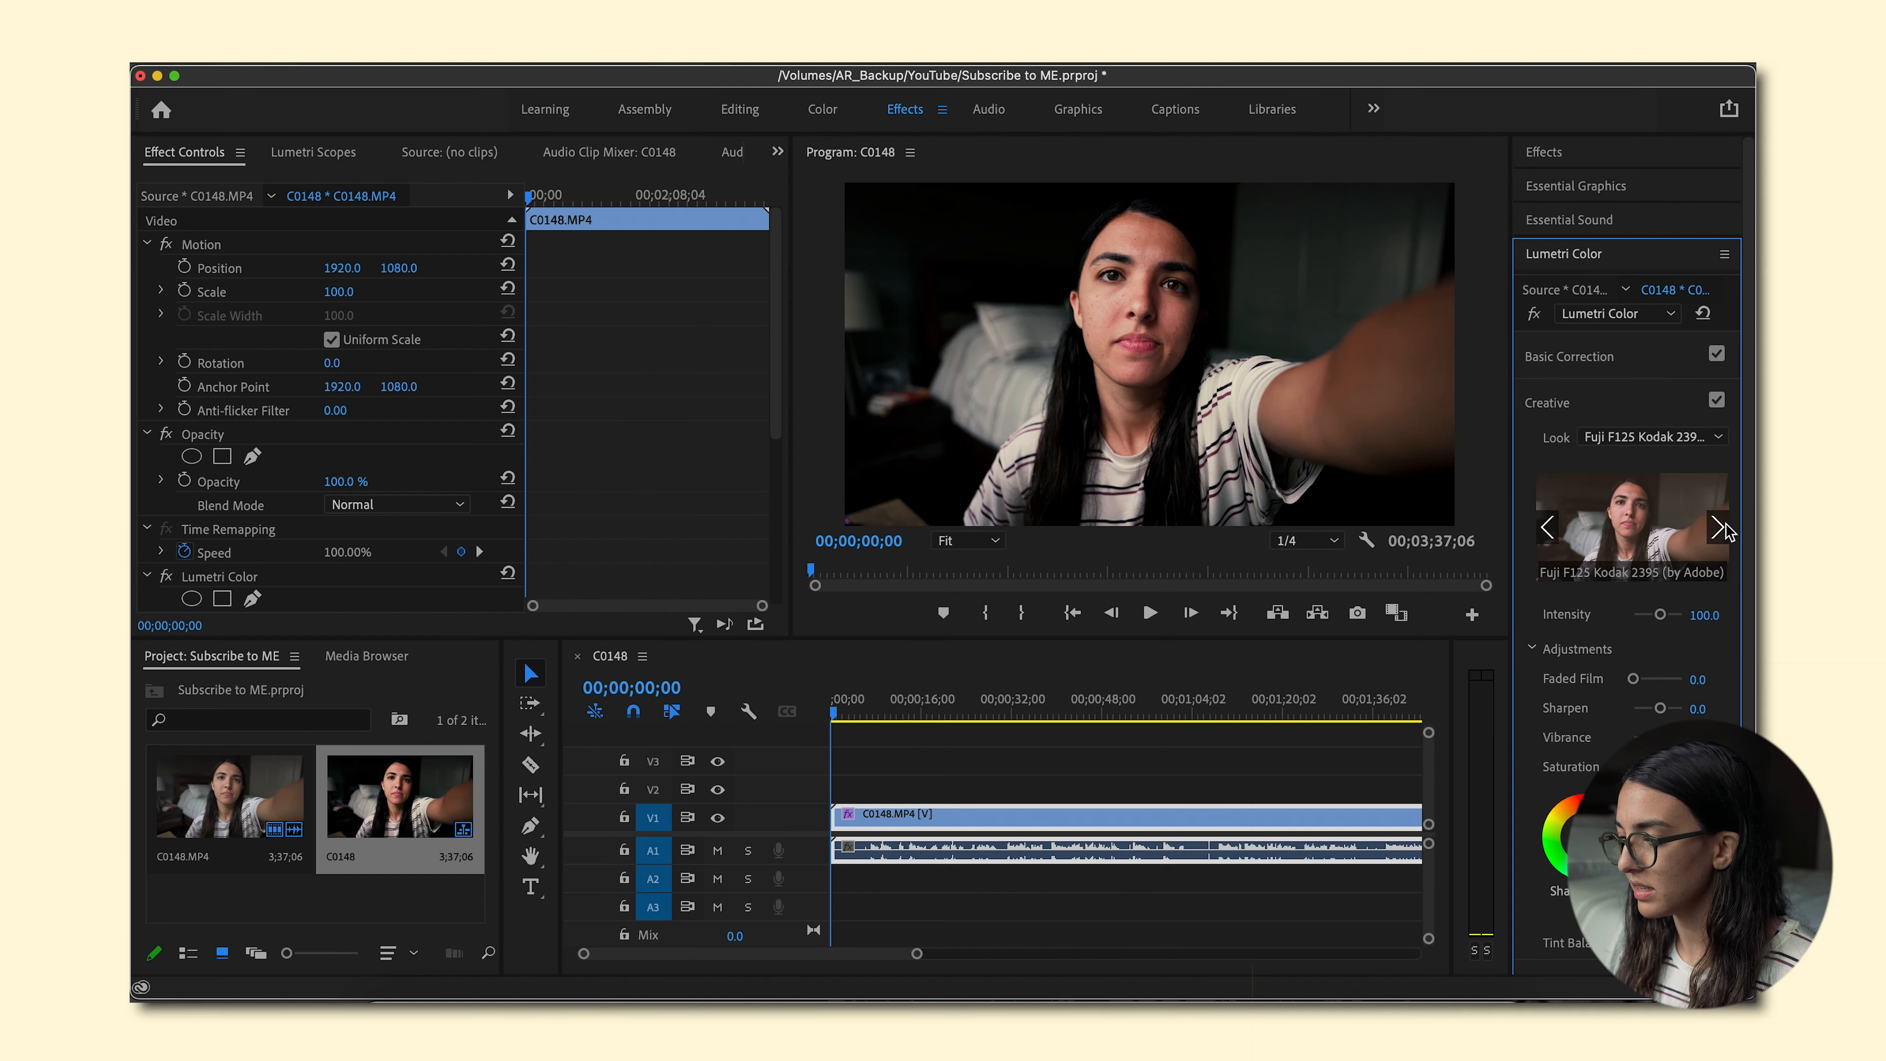
{"action": "left_click", "coordinate": [1719, 527]}
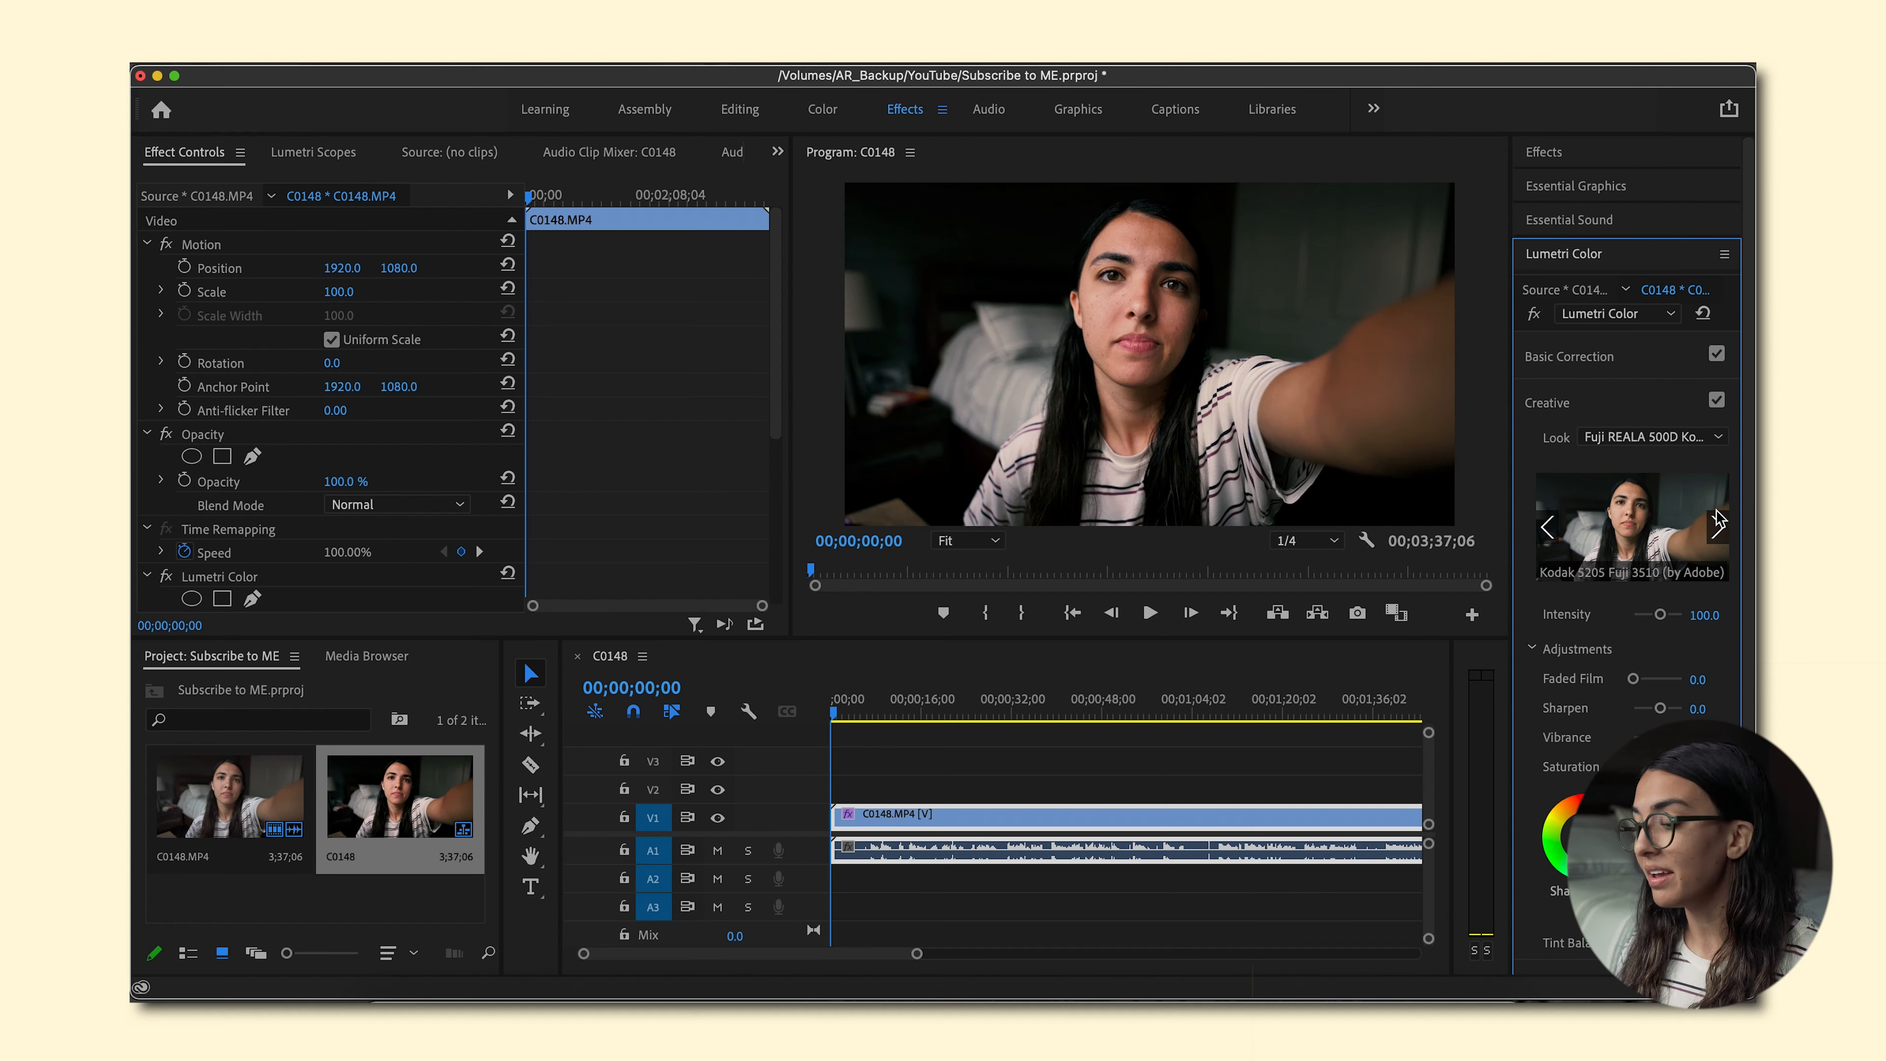
- Apply the SL CLEAN FUJI A HDR look to the clip
{"action": "left_click", "coordinate": [1708, 437]}
{"action": "scroll", "coordinate": [1513, 740], "scroll_direction": "up", "scroll_amount": 4}
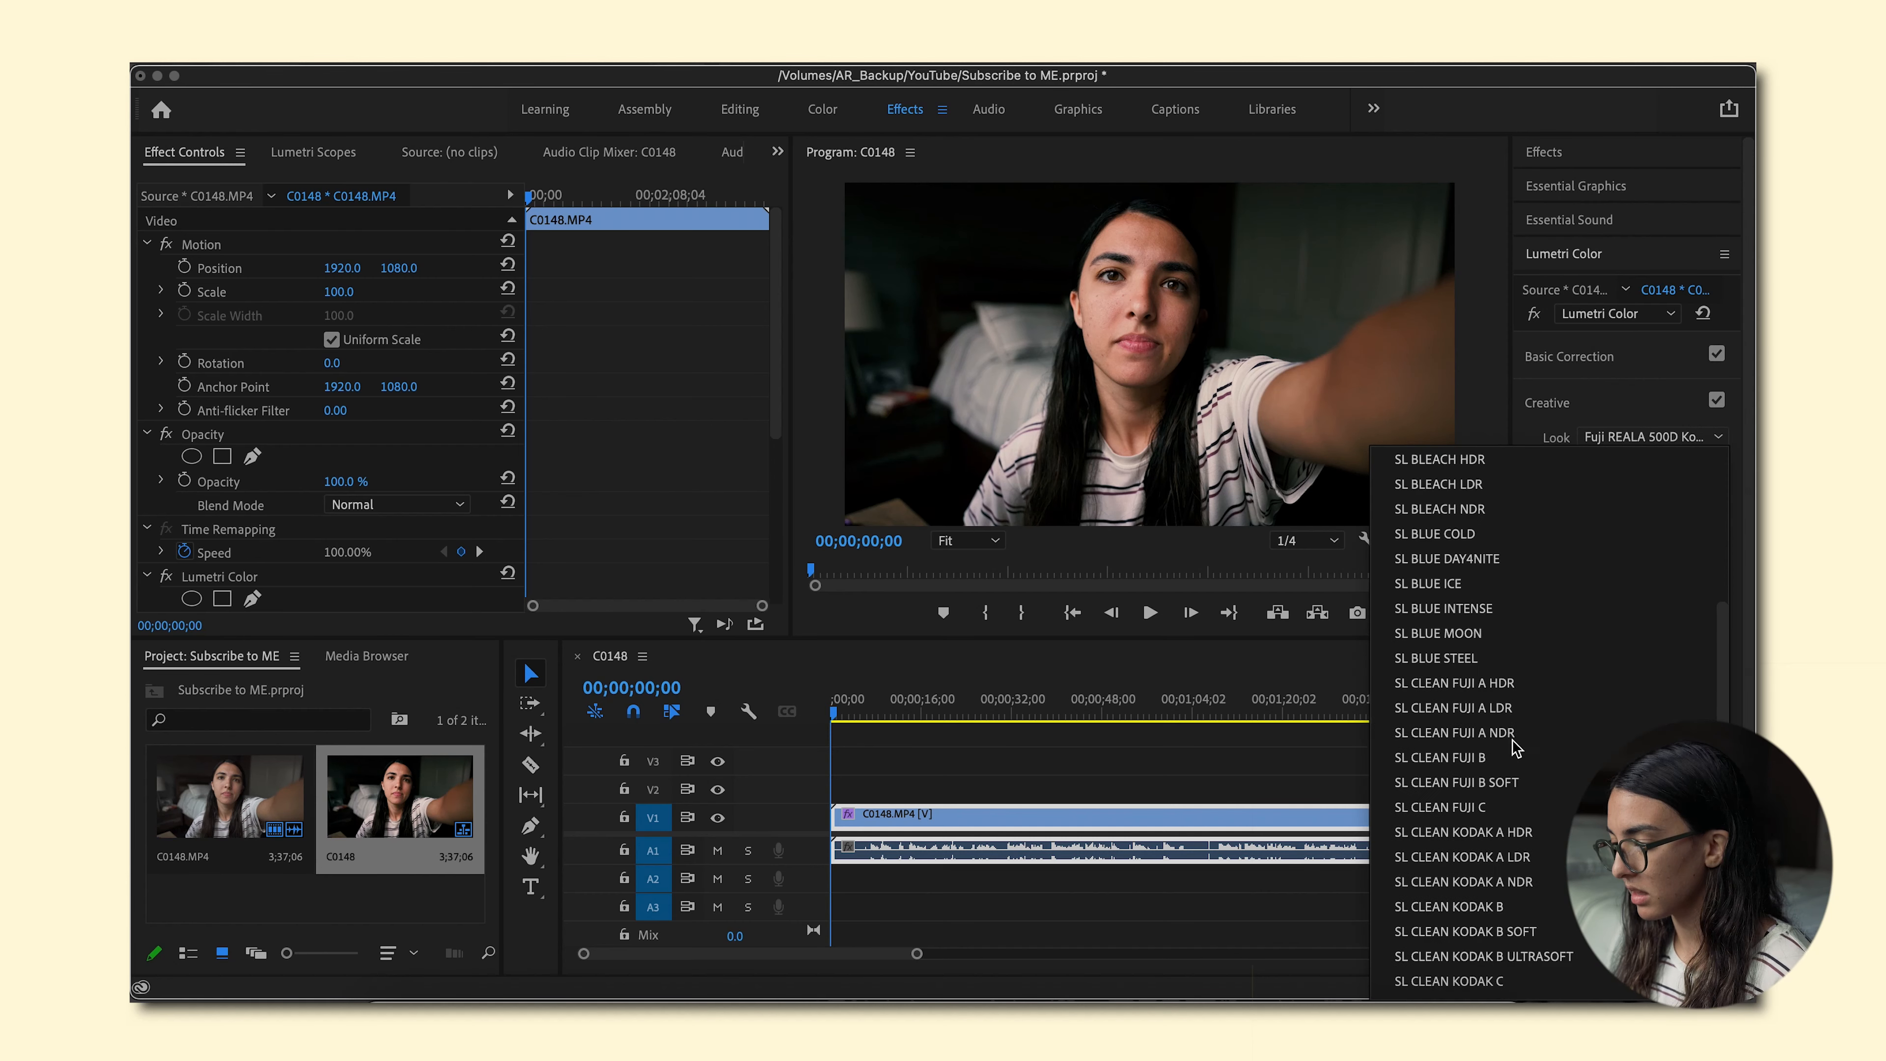
{"action": "left_click", "coordinate": [1454, 683]}
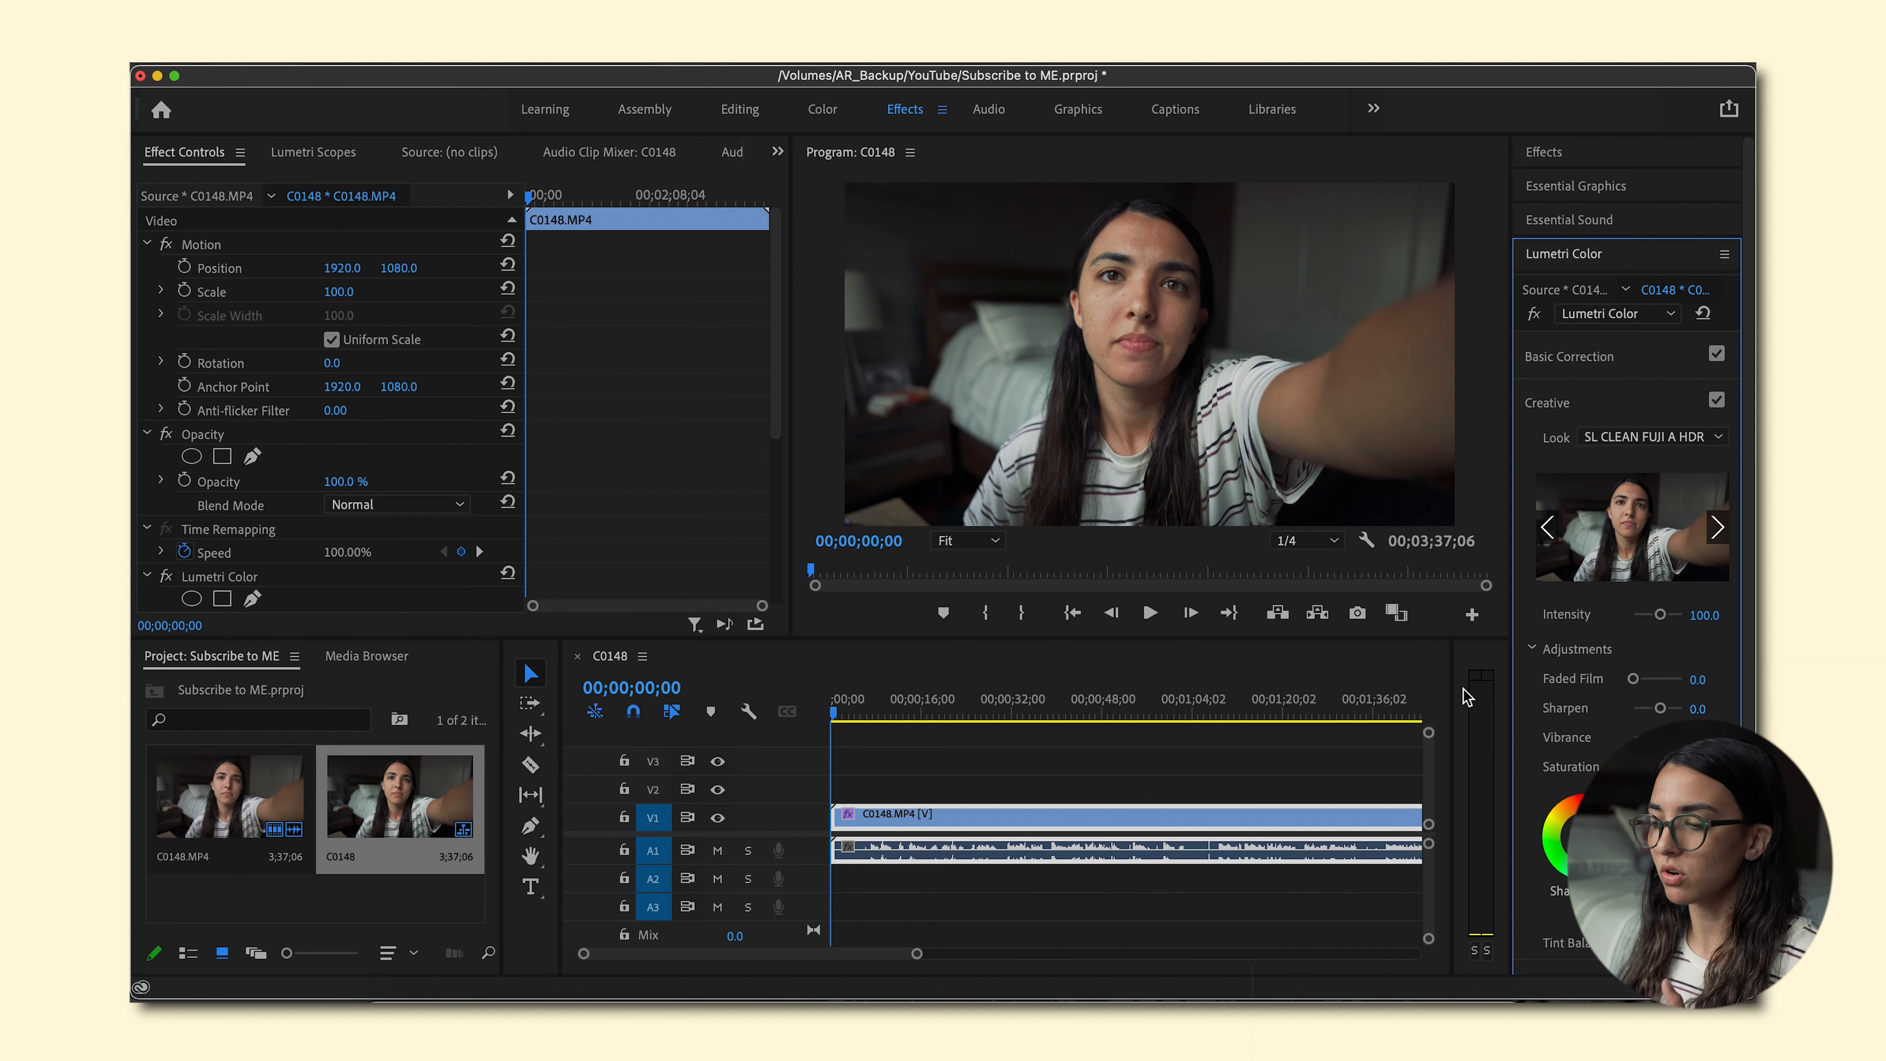
- Set the clip's white balance Temperature to 8 in Basic Correction
{"action": "left_click", "coordinate": [1597, 361]}
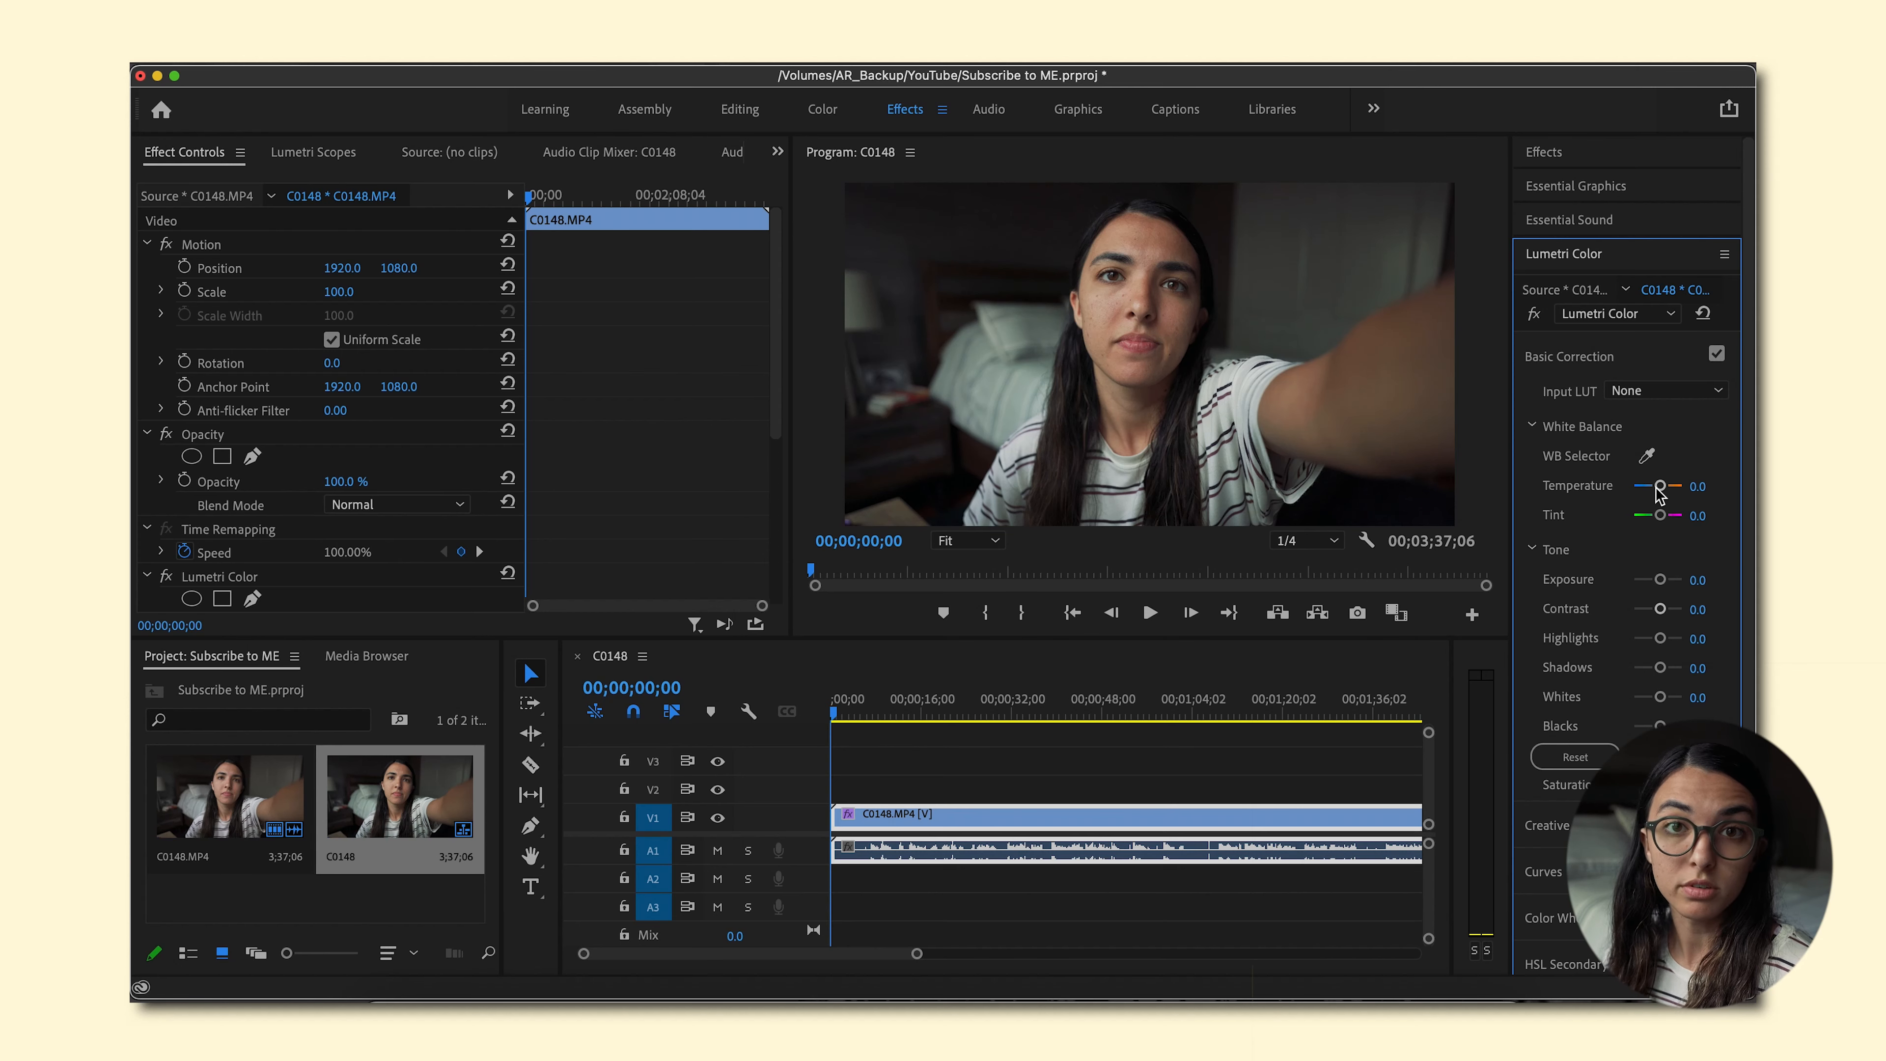
{"action": "left_click", "coordinate": [1700, 487]}
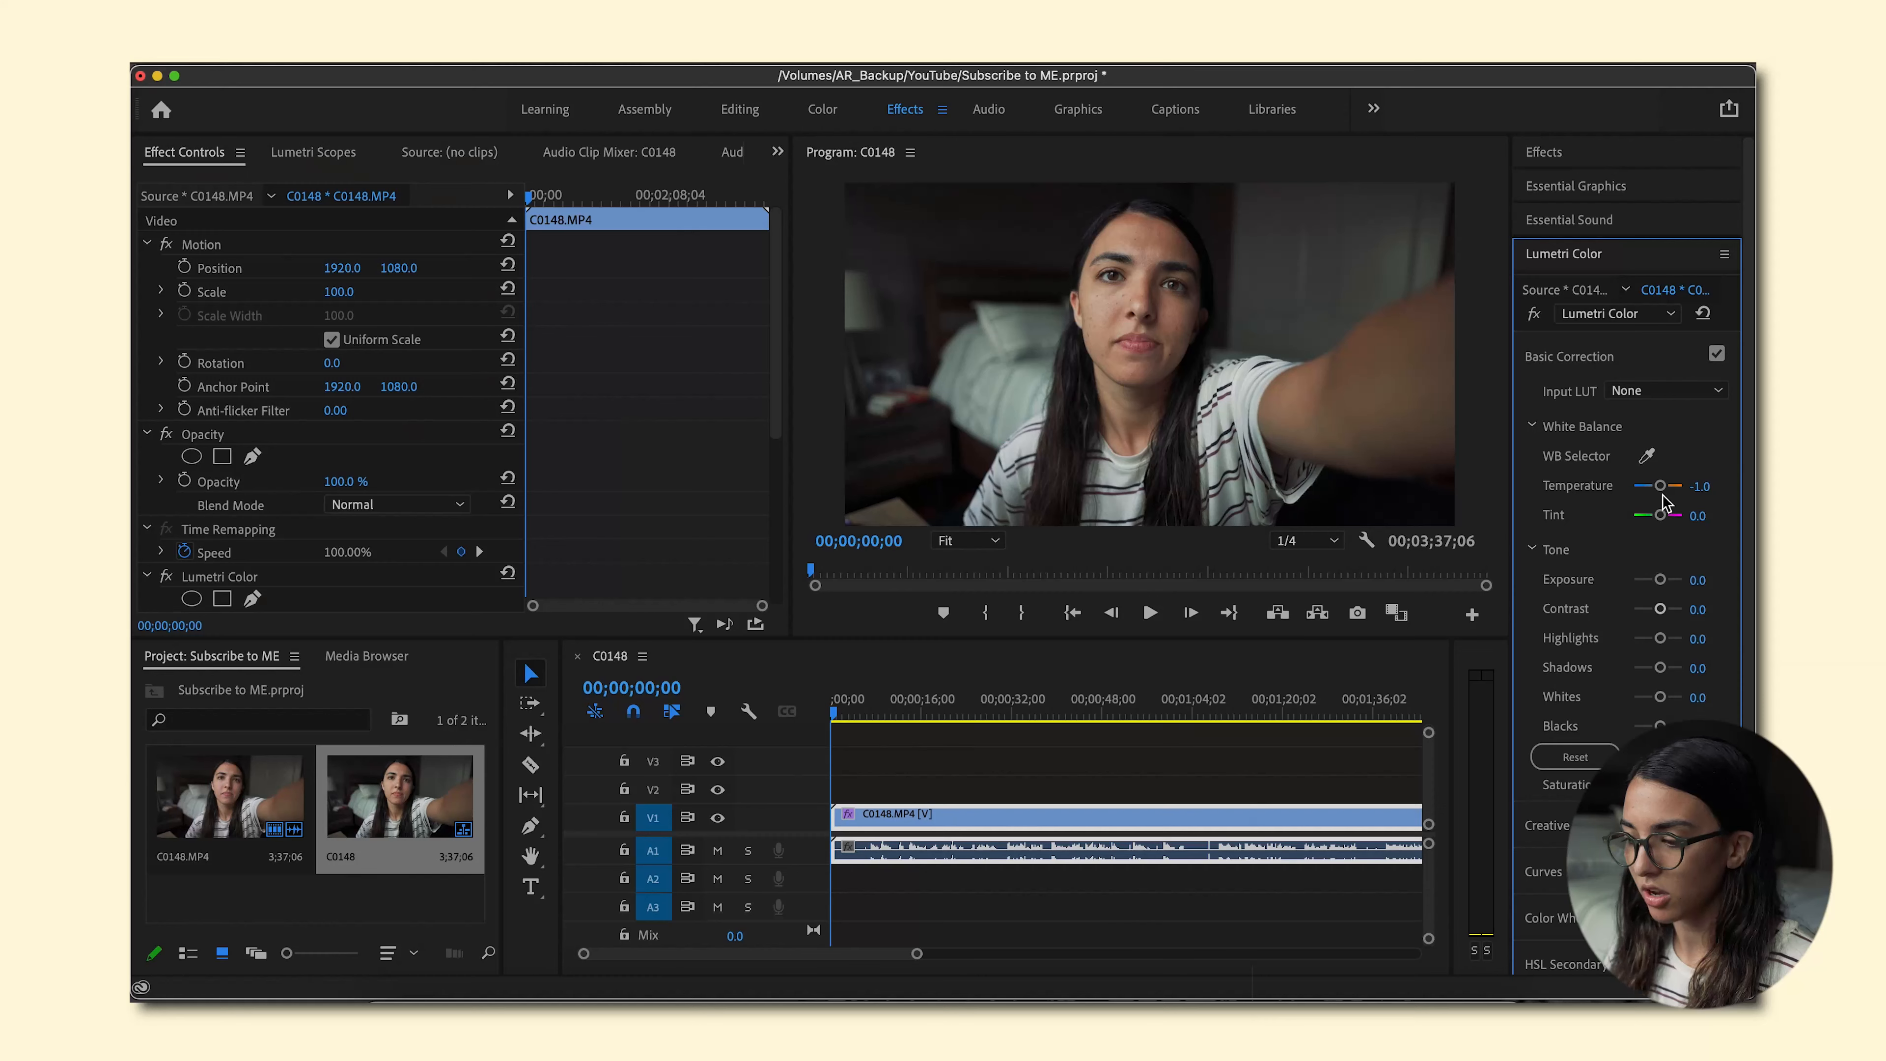
{"action": "left_click_drag", "start_coordinate": [1663, 496], "coordinate": [1754, 246]}
- Try a Temperature of -8, check it in the enlarged preview, and restore the value of 8
{"action": "left_click", "coordinate": [1701, 487]}
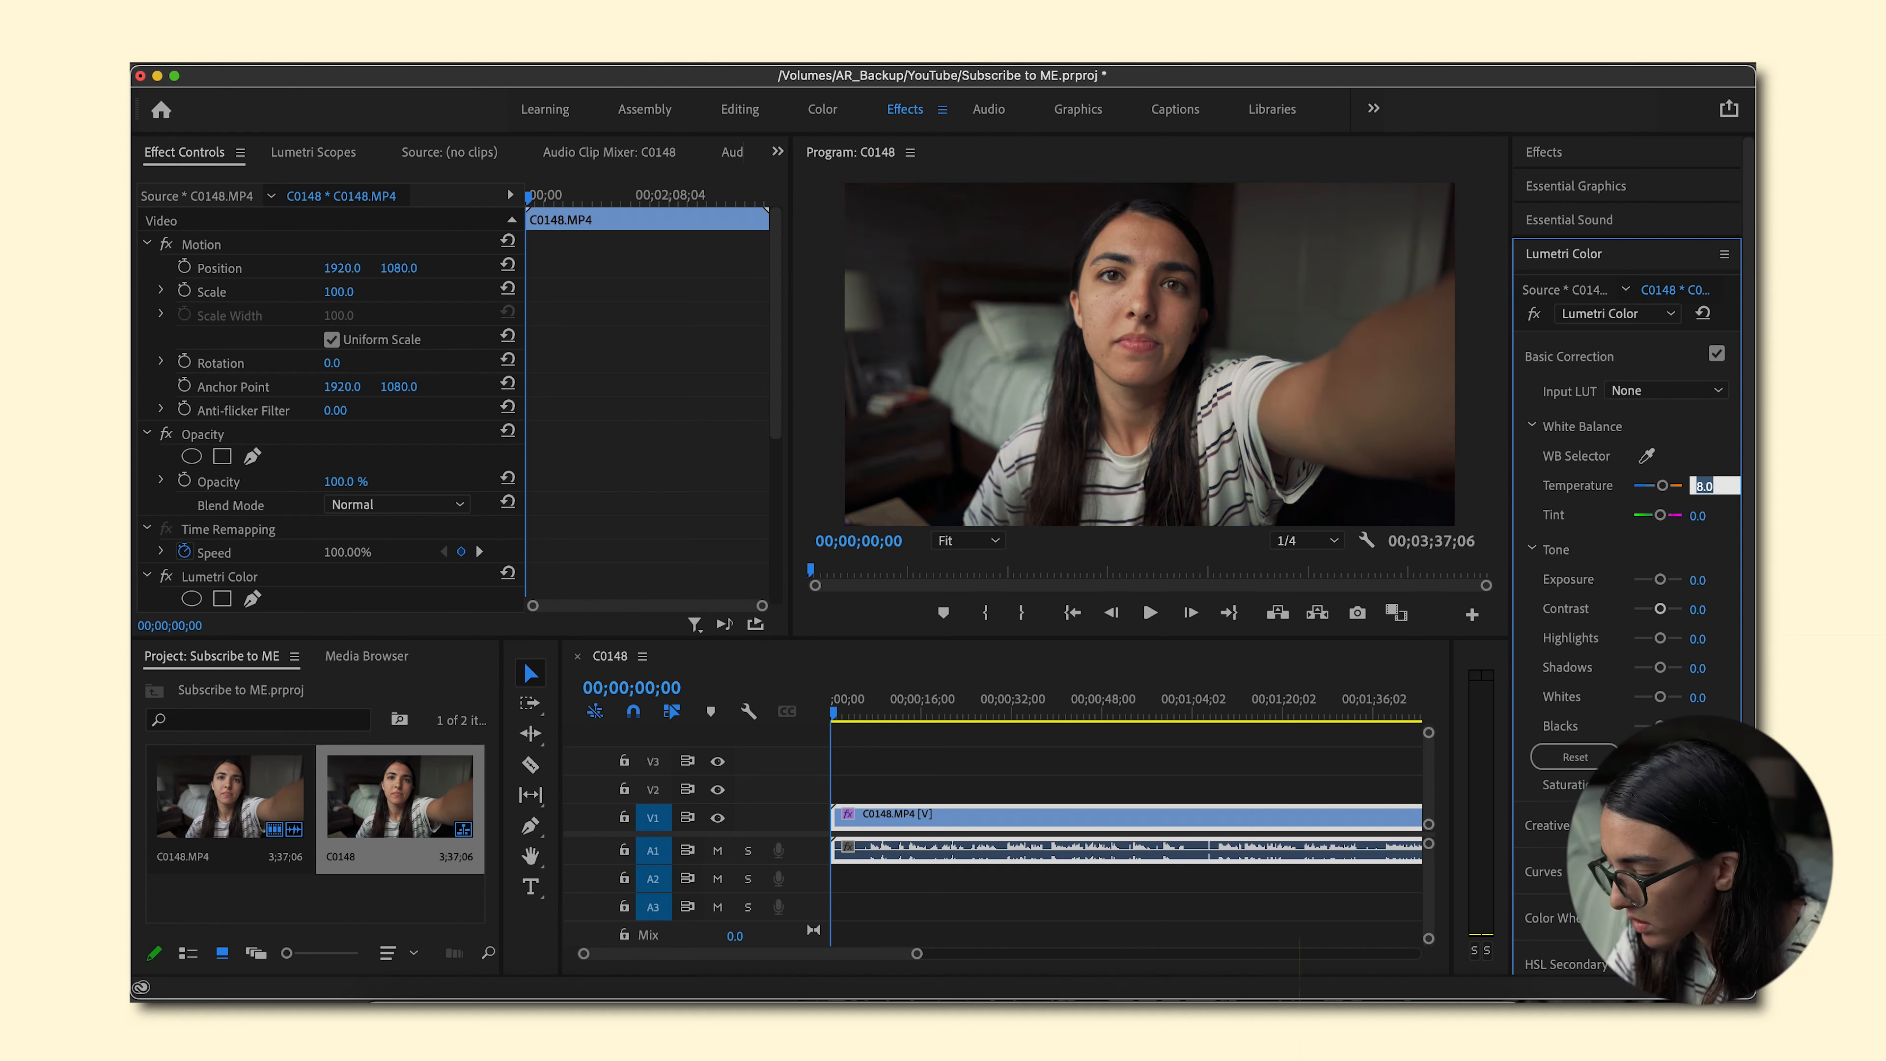
{"action": "type", "text": "-8"}
{"action": "key", "text": "Return"}
{"action": "key", "text": "grave"}
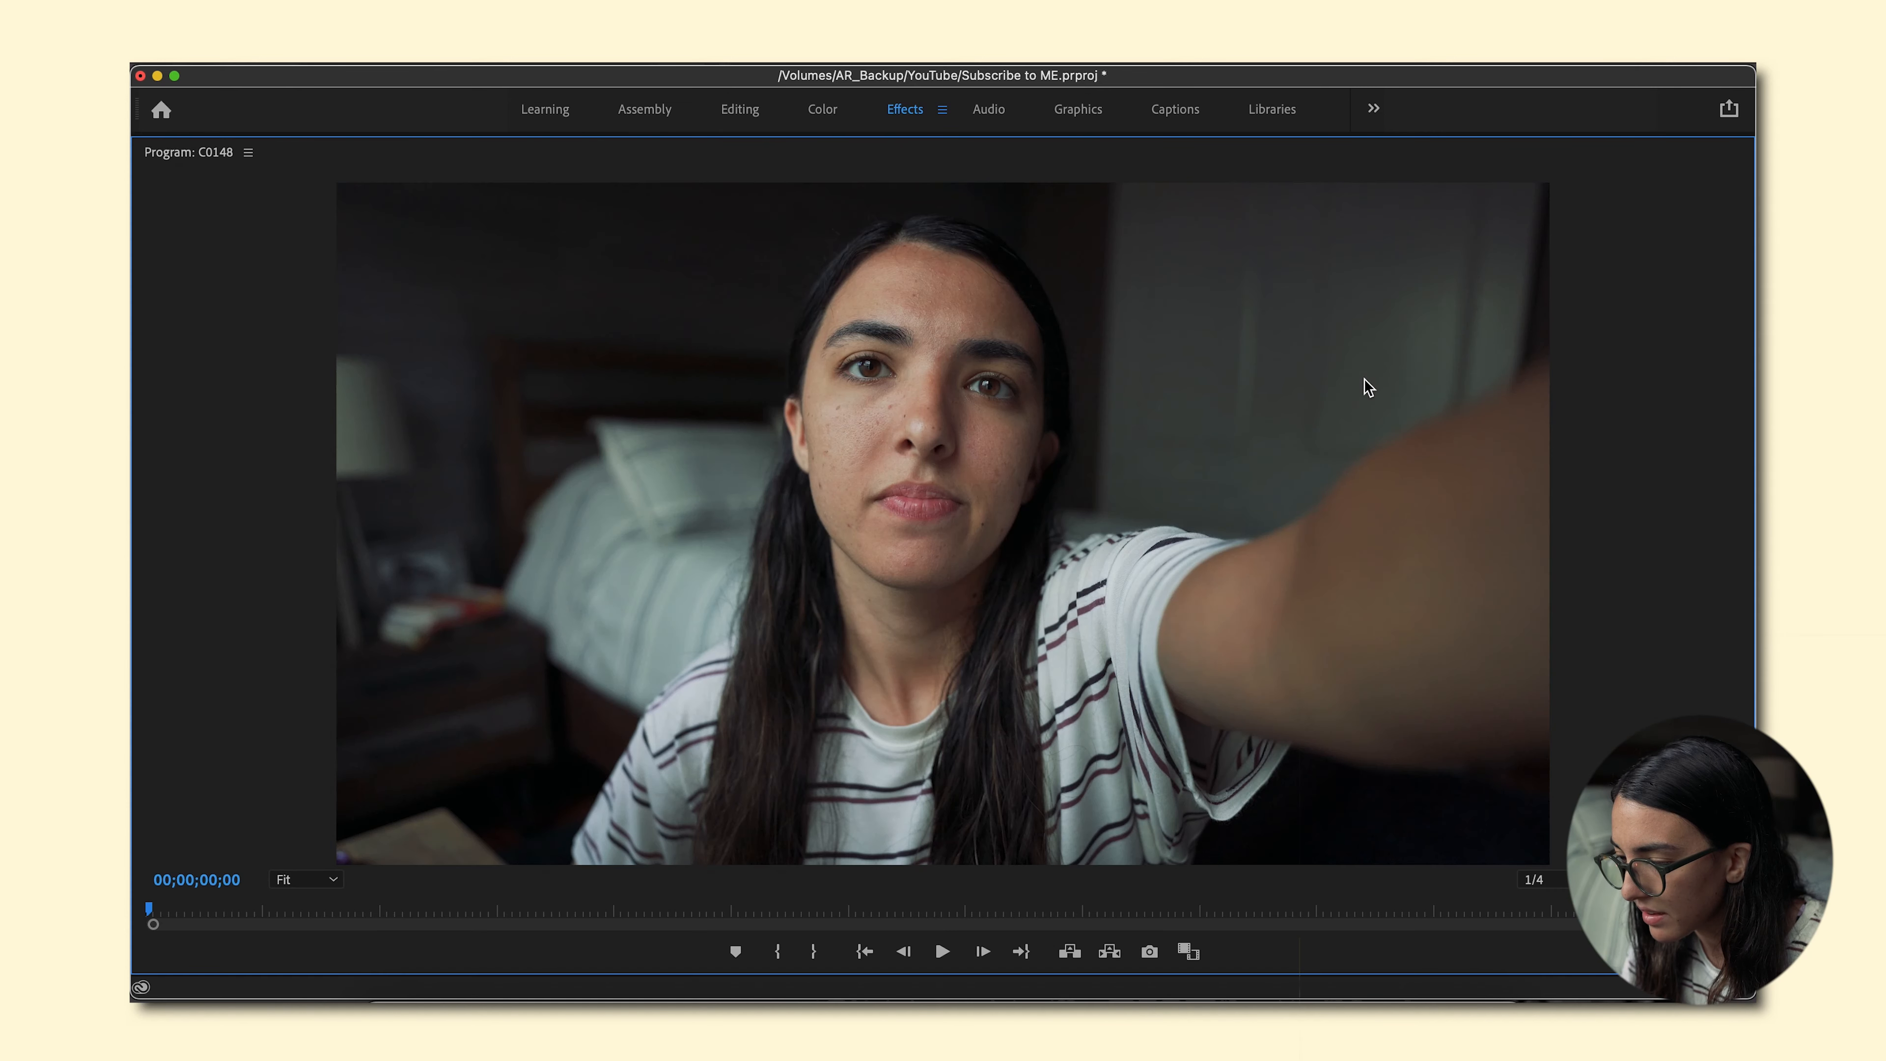
{"action": "key", "text": "grave"}
{"action": "left_click", "coordinate": [1705, 488]}
{"action": "type", "text": "8"}
{"action": "key", "text": "Return"}
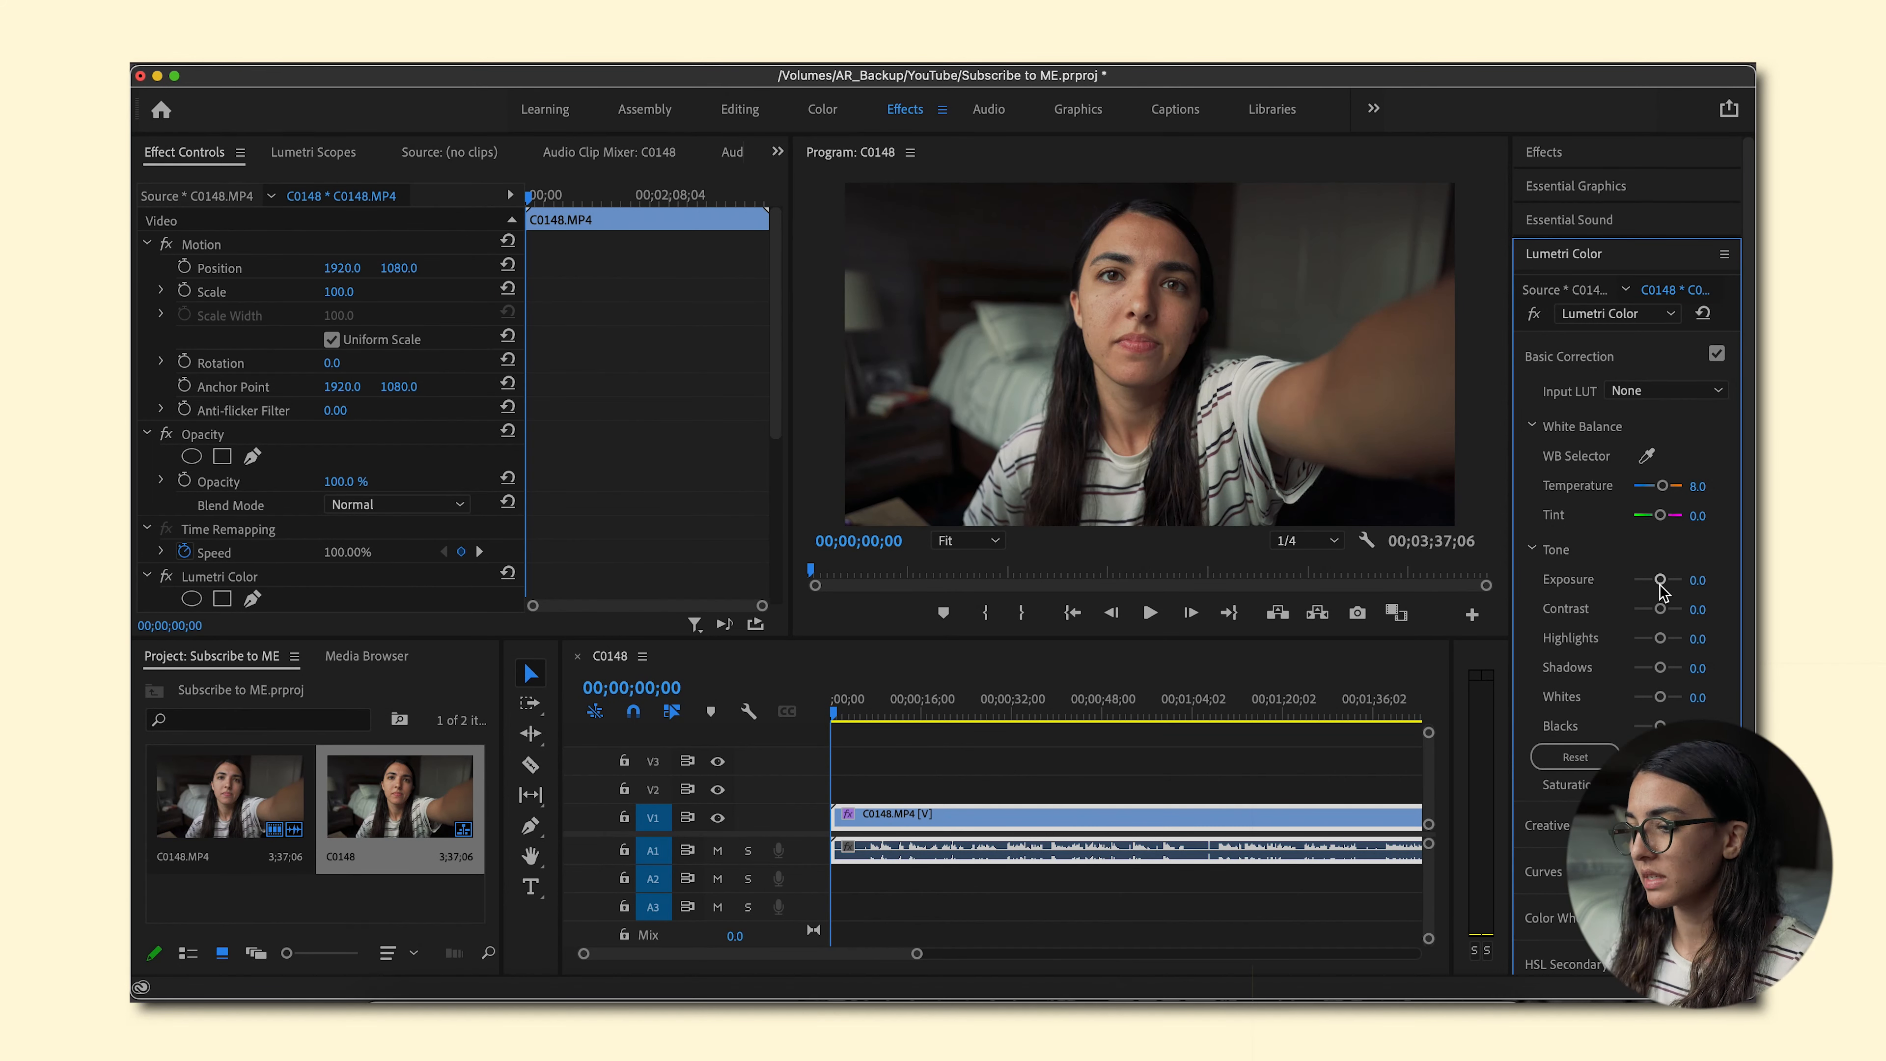
- Check the clip in the enlarged preview and set its Contrast to 22 after trying 25
{"action": "left_click", "coordinate": [1145, 242]}
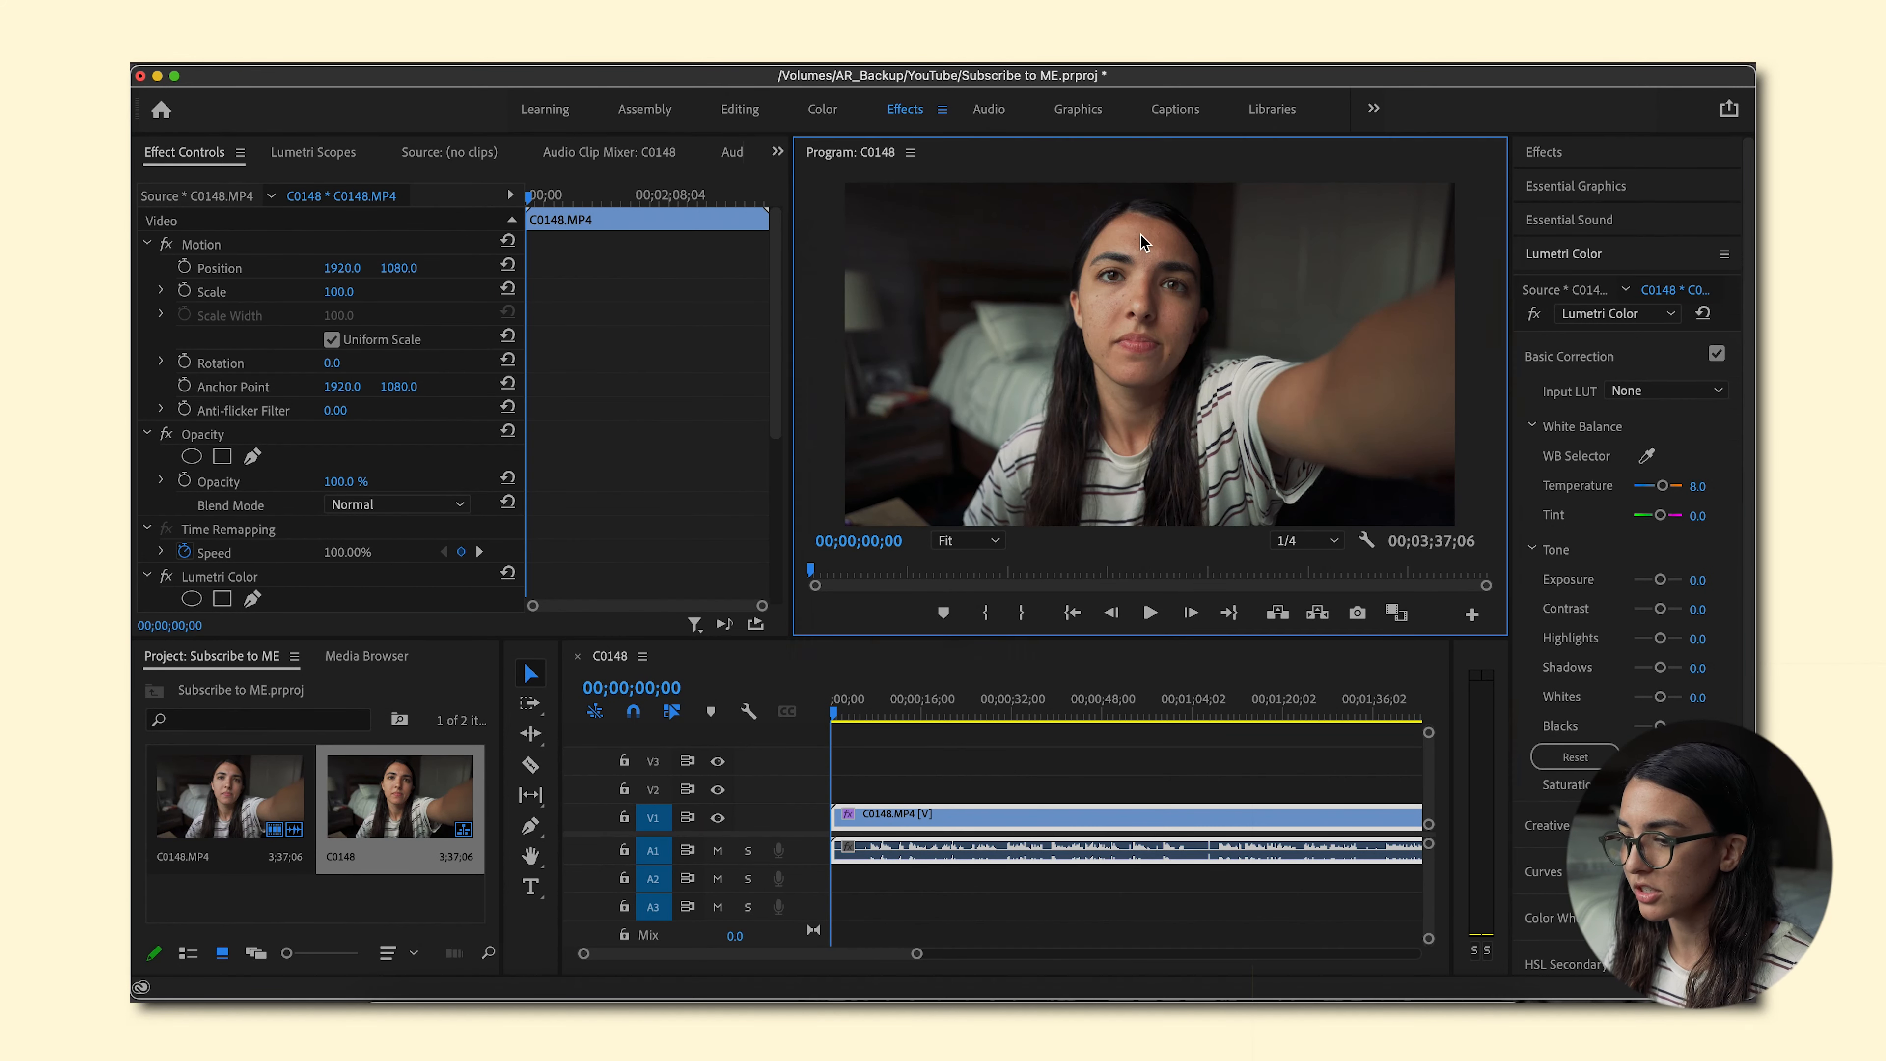
{"action": "key", "text": "grave"}
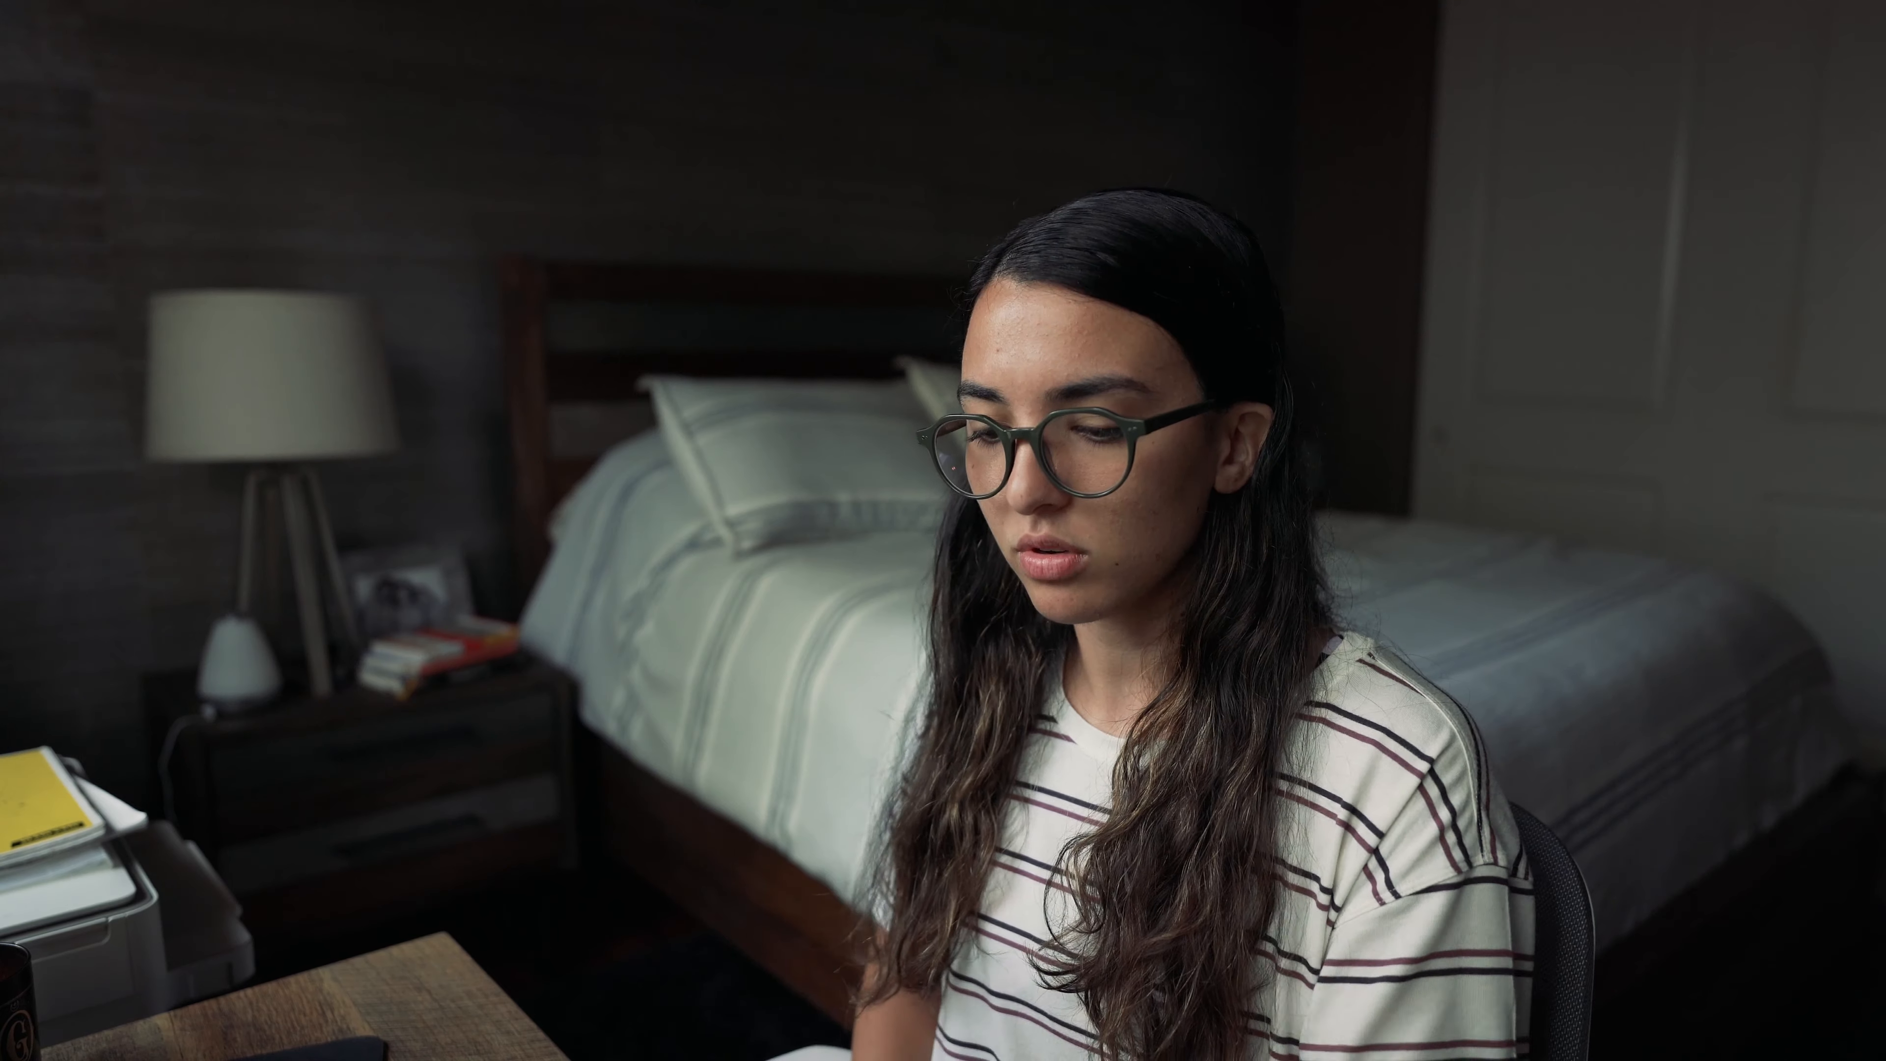
{"action": "left_click", "coordinate": [1714, 606]}
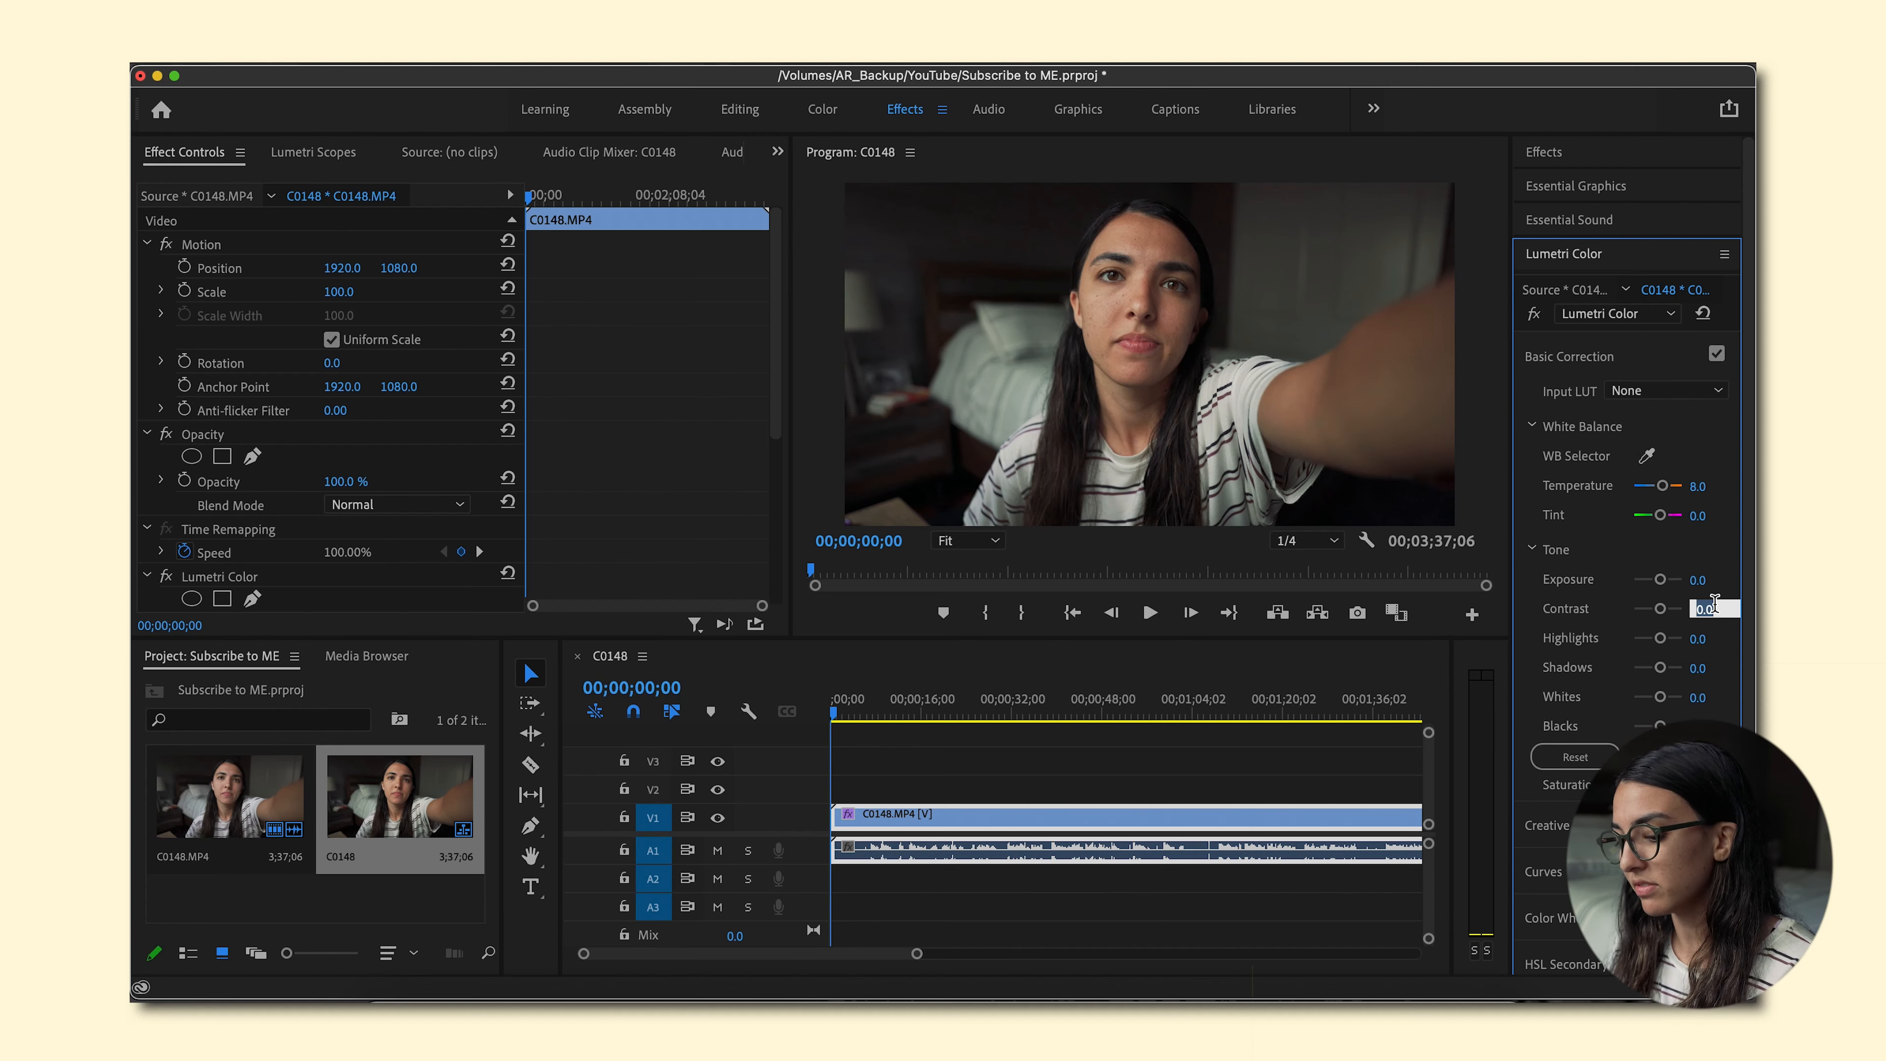
{"action": "type", "text": "5"}
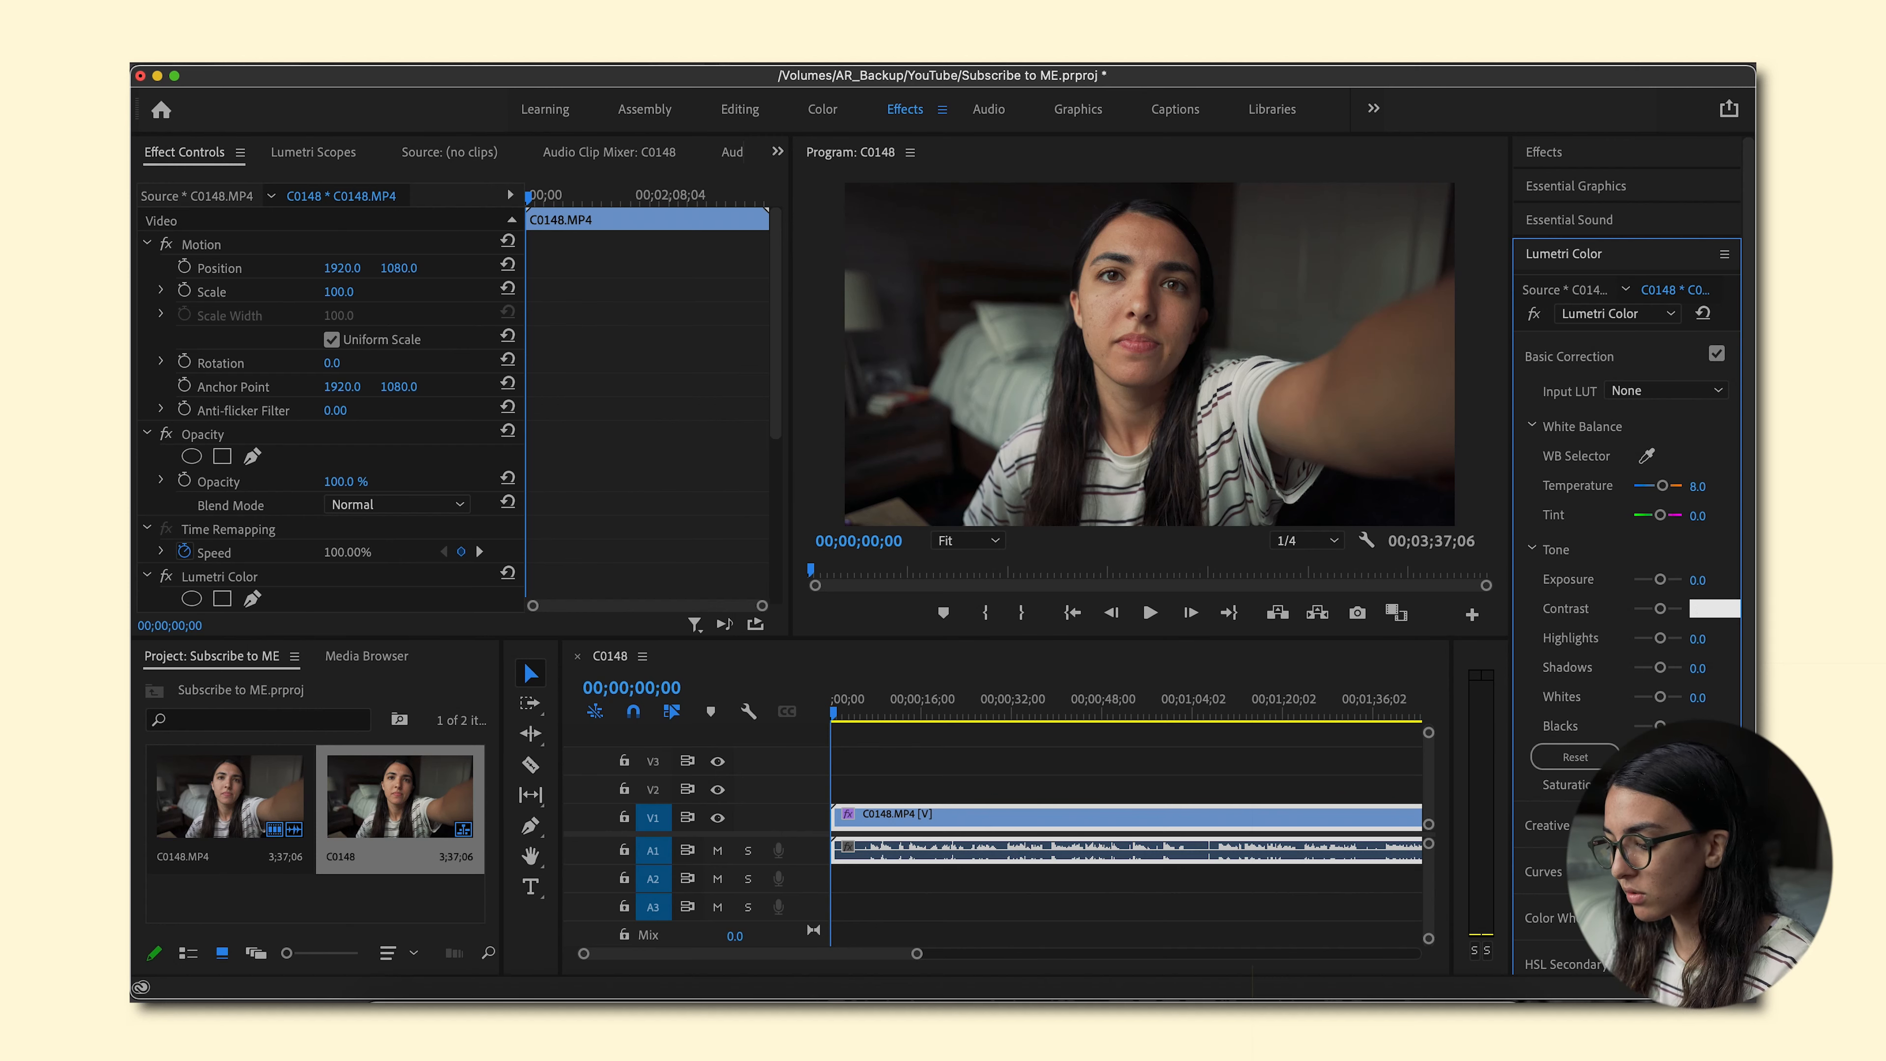
{"action": "key", "text": "Return"}
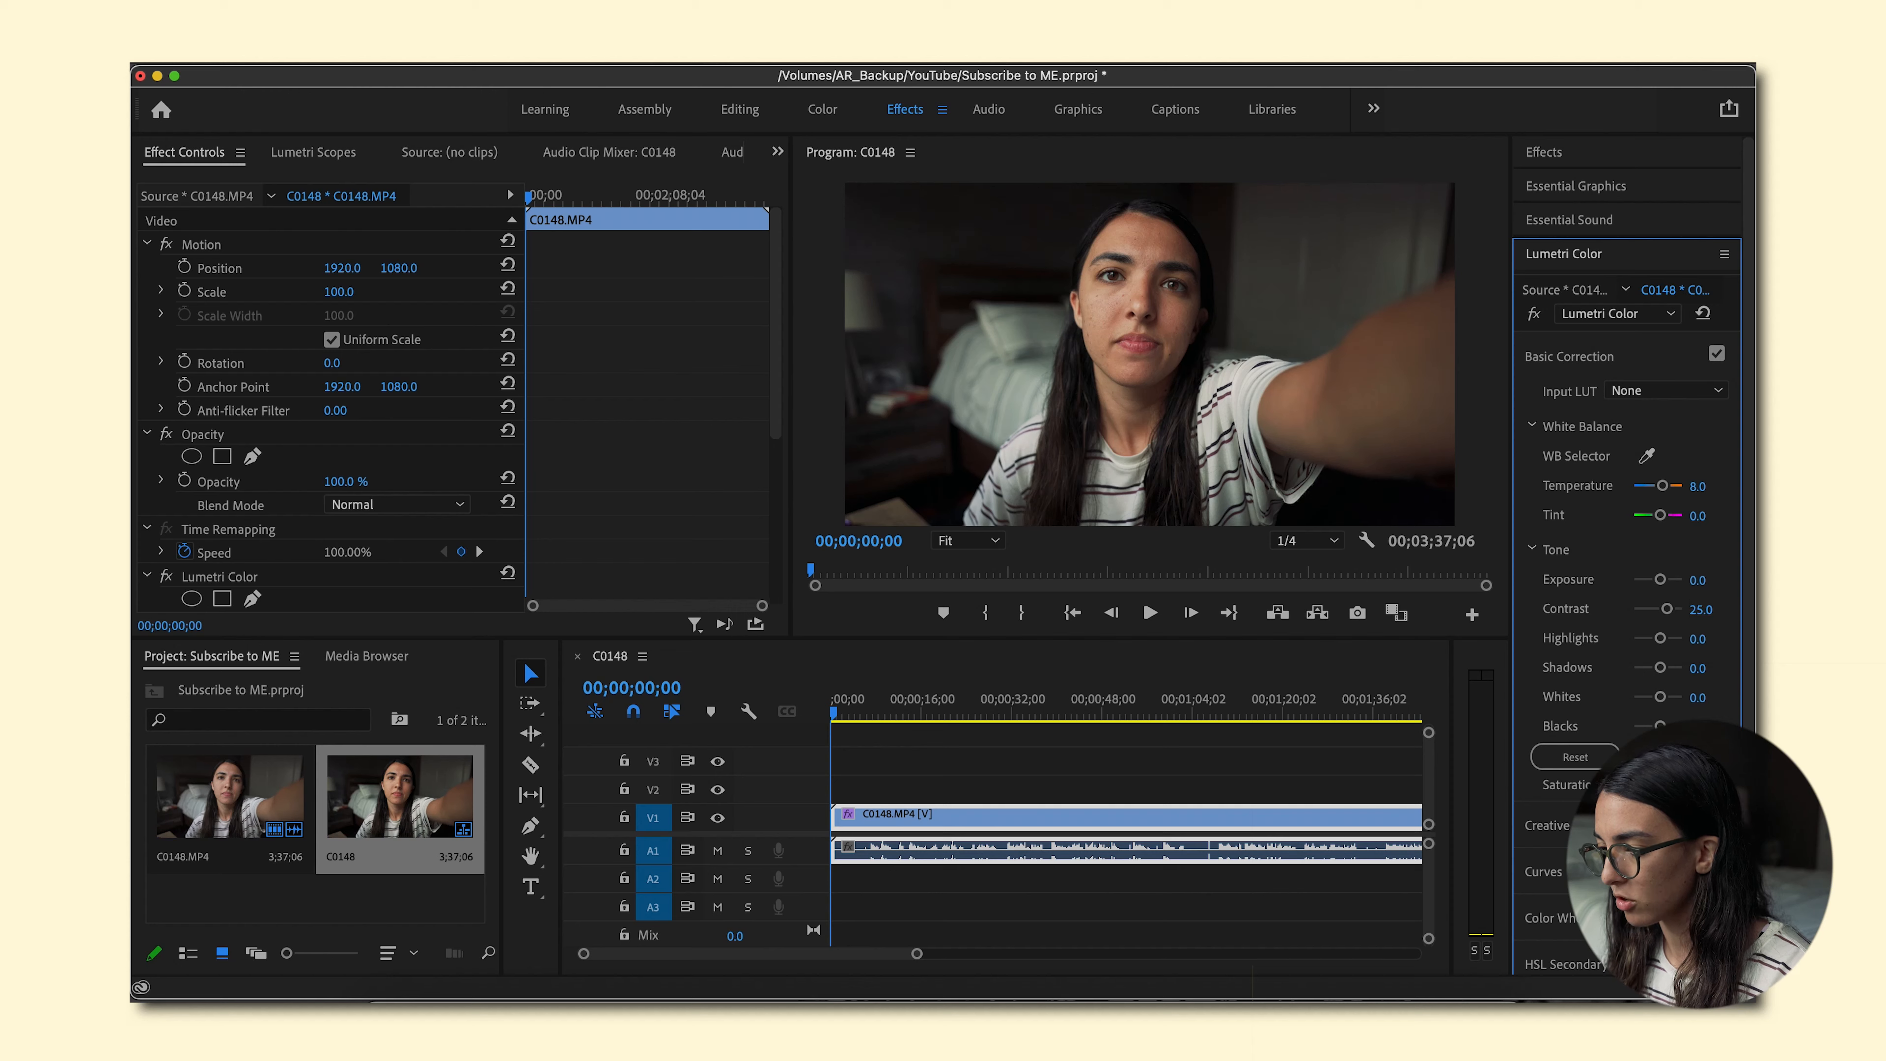
{"action": "left_click", "coordinate": [1705, 610]}
{"action": "type", "text": "22"}
{"action": "key", "text": "Return"}
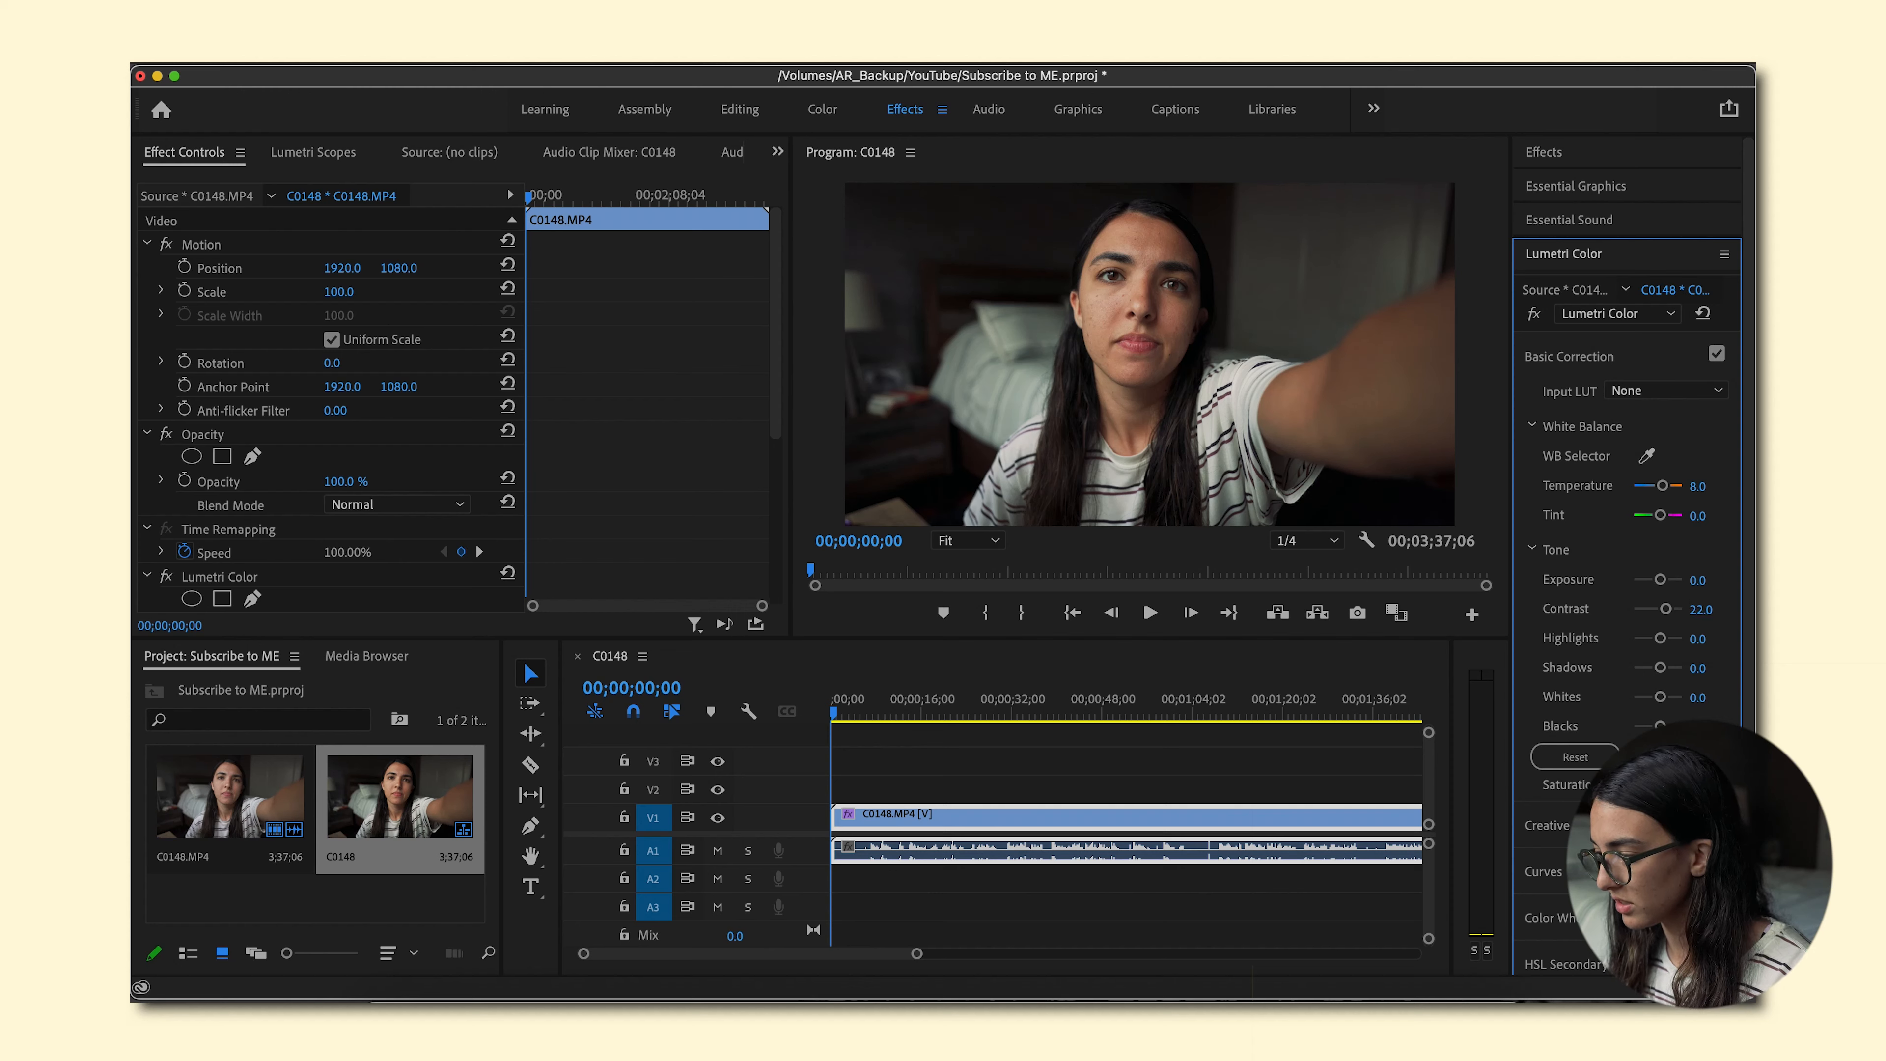
- Set Highlights to 4 and Shadows to about -0.5, and check the grade in the enlarged preview
{"action": "mouse_move", "coordinate": [1660, 639]}
{"action": "left_mouse_down"}
{"action": "mouse_move", "coordinate": [1638, 638]}
{"action": "mouse_move", "coordinate": [1662, 639]}
{"action": "left_mouse_up"}
{"action": "left_click", "coordinate": [1709, 636]}
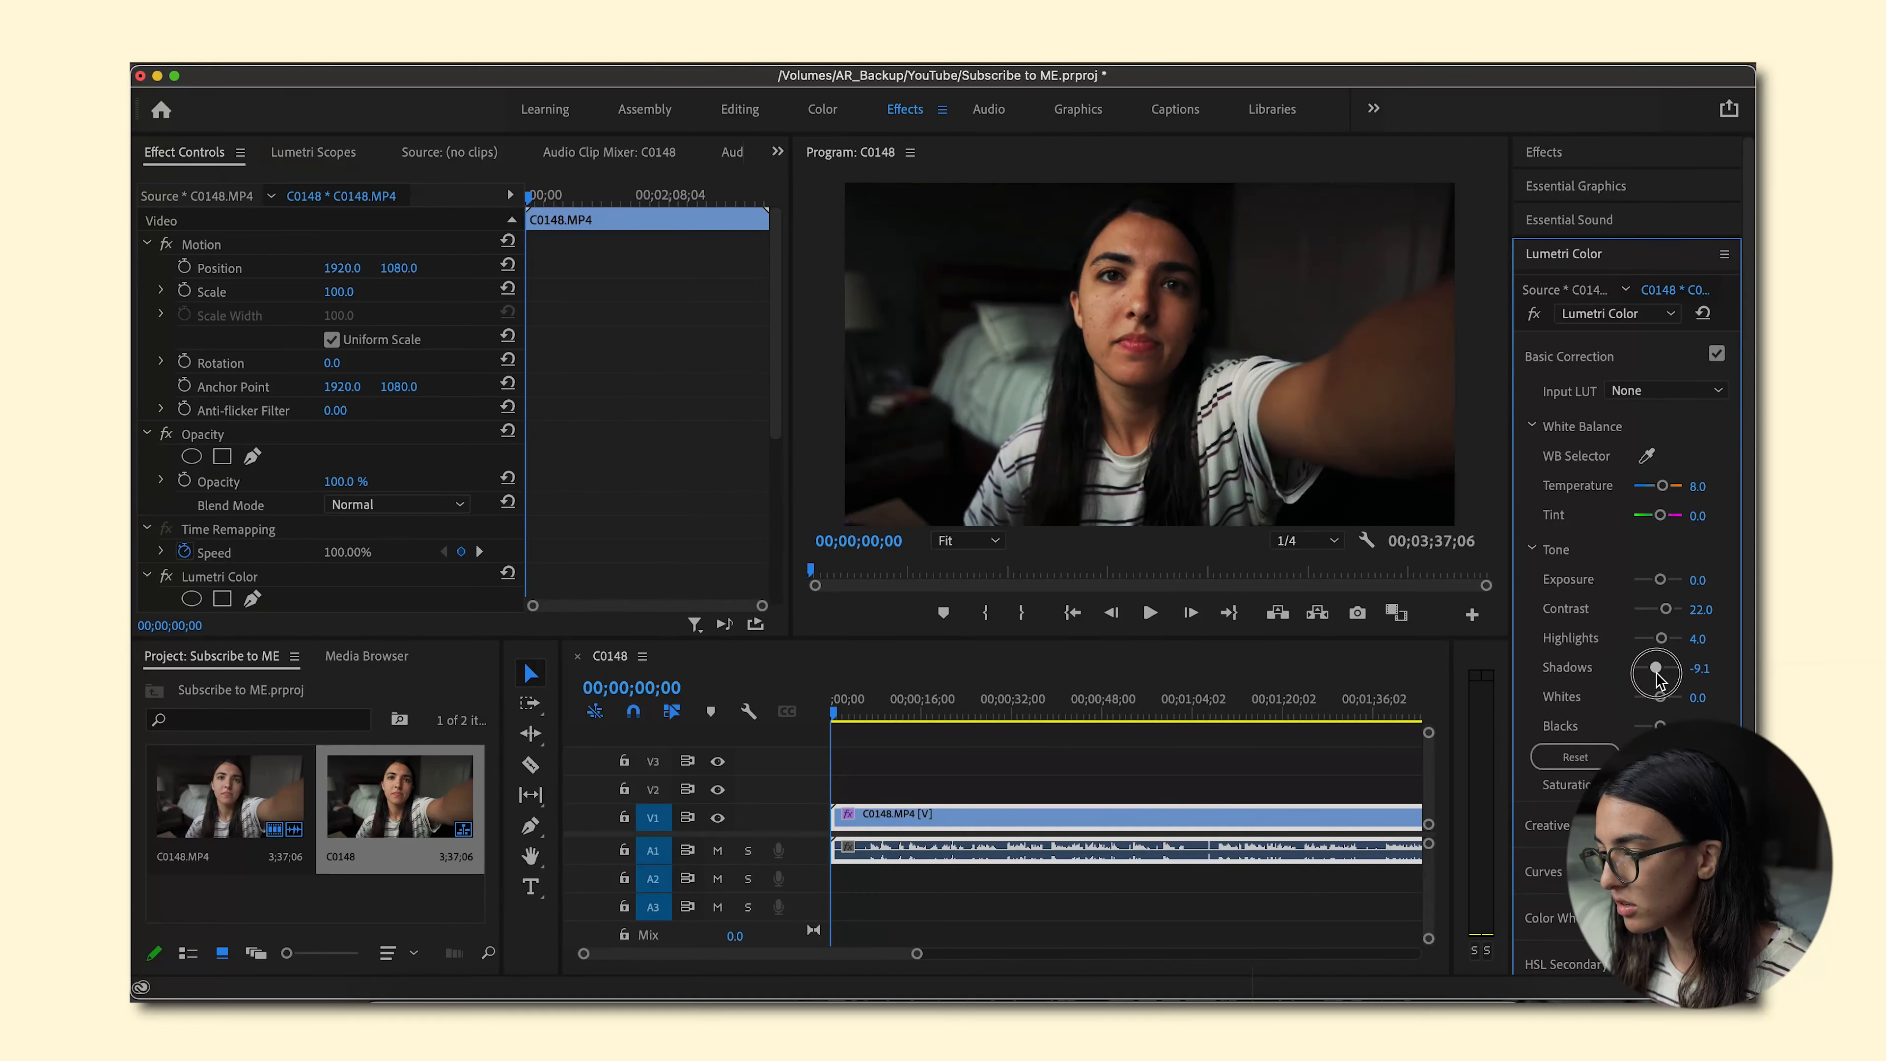
{"action": "left_click_drag", "start_coordinate": [1657, 671], "coordinate": [1676, 674]}
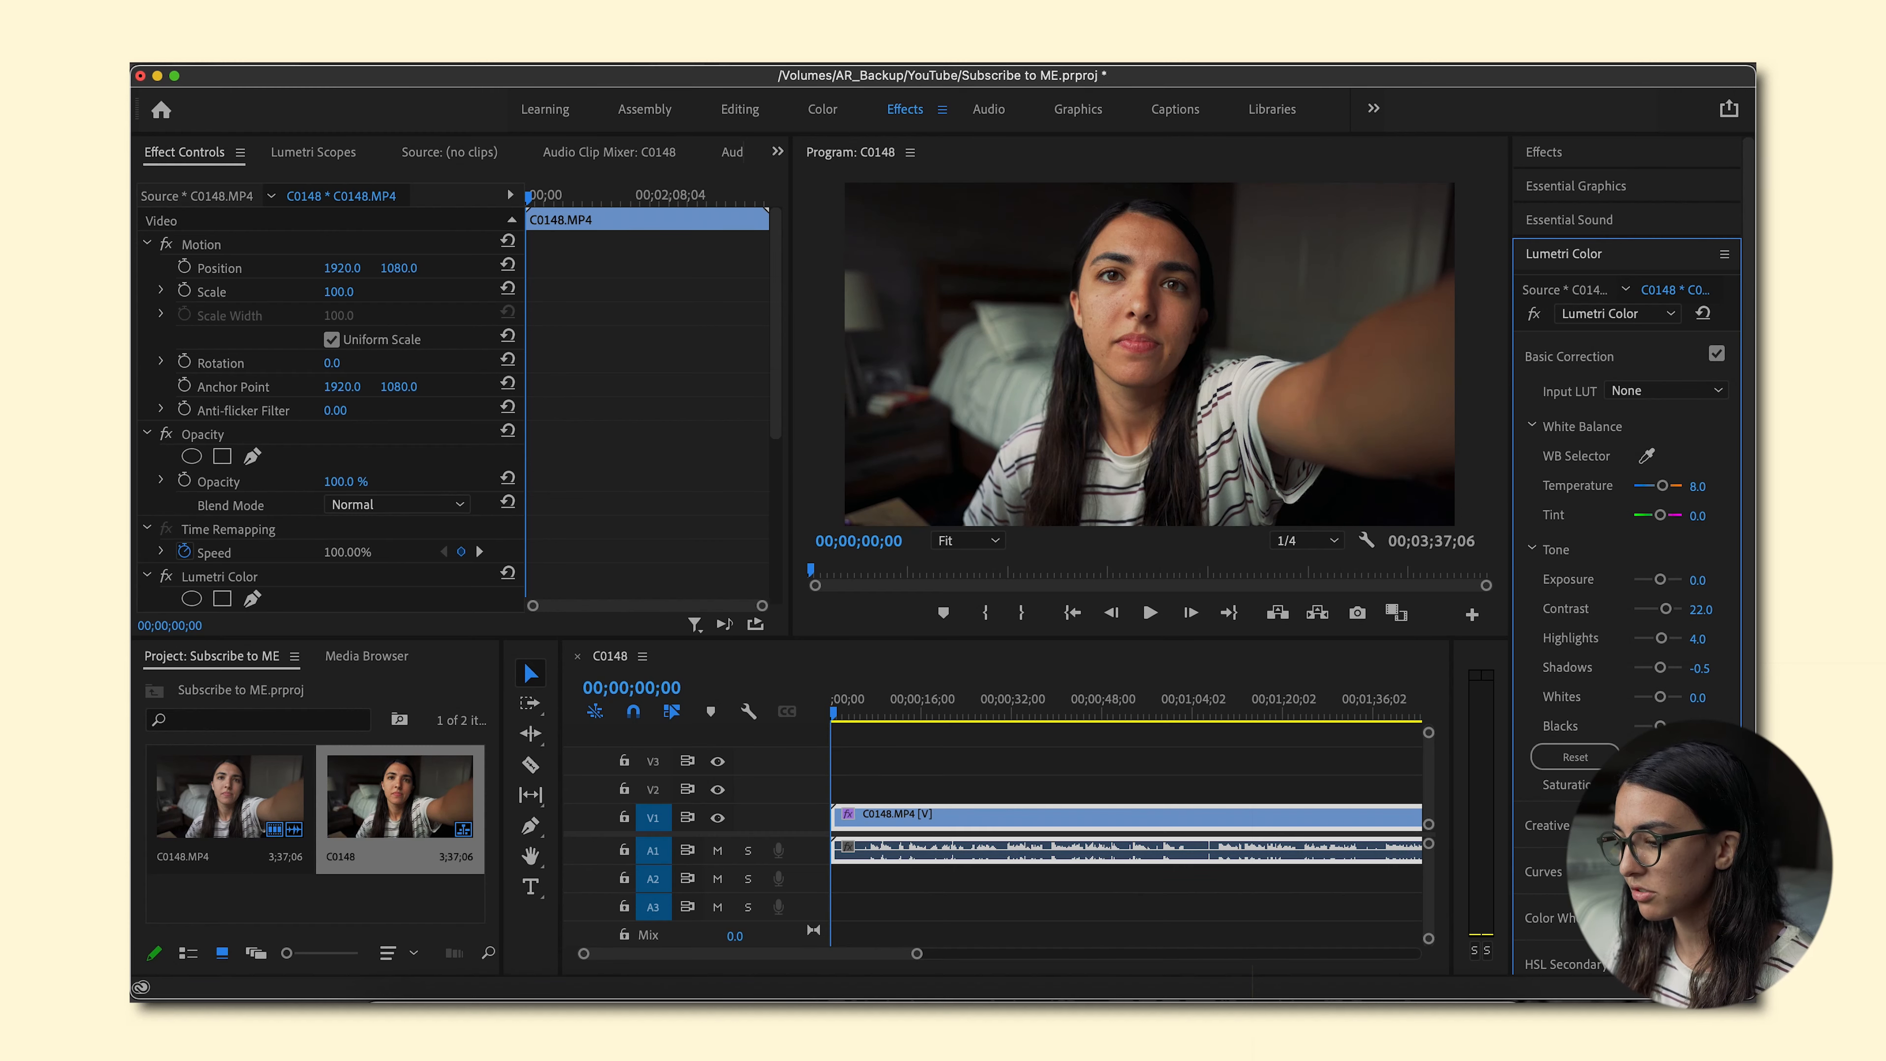
{"action": "key", "text": "grave"}
{"action": "key", "text": "grave"}
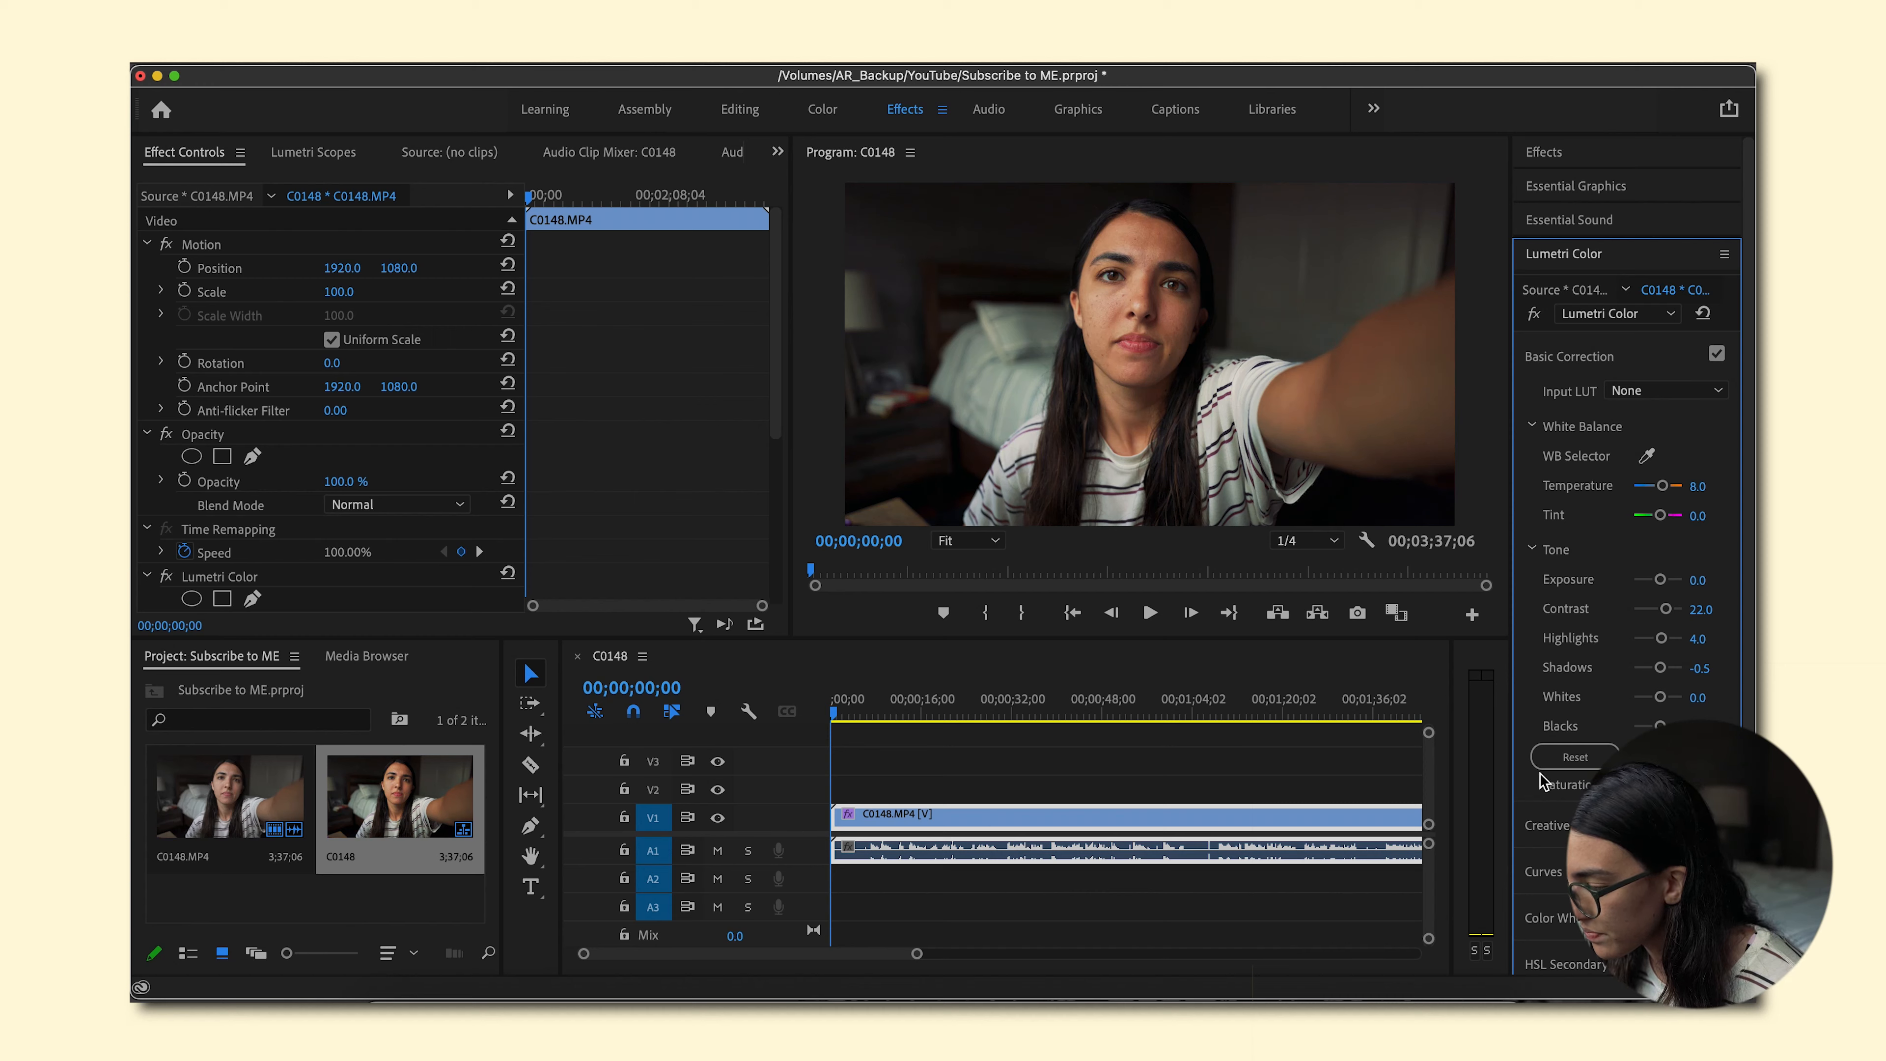
- Compare the clip with and without the Lumetri Color effect, leaving the effect enabled
{"action": "scroll", "coordinate": [165, 468], "scroll_direction": "down", "scroll_amount": 3}
{"action": "left_click", "coordinate": [165, 464]}
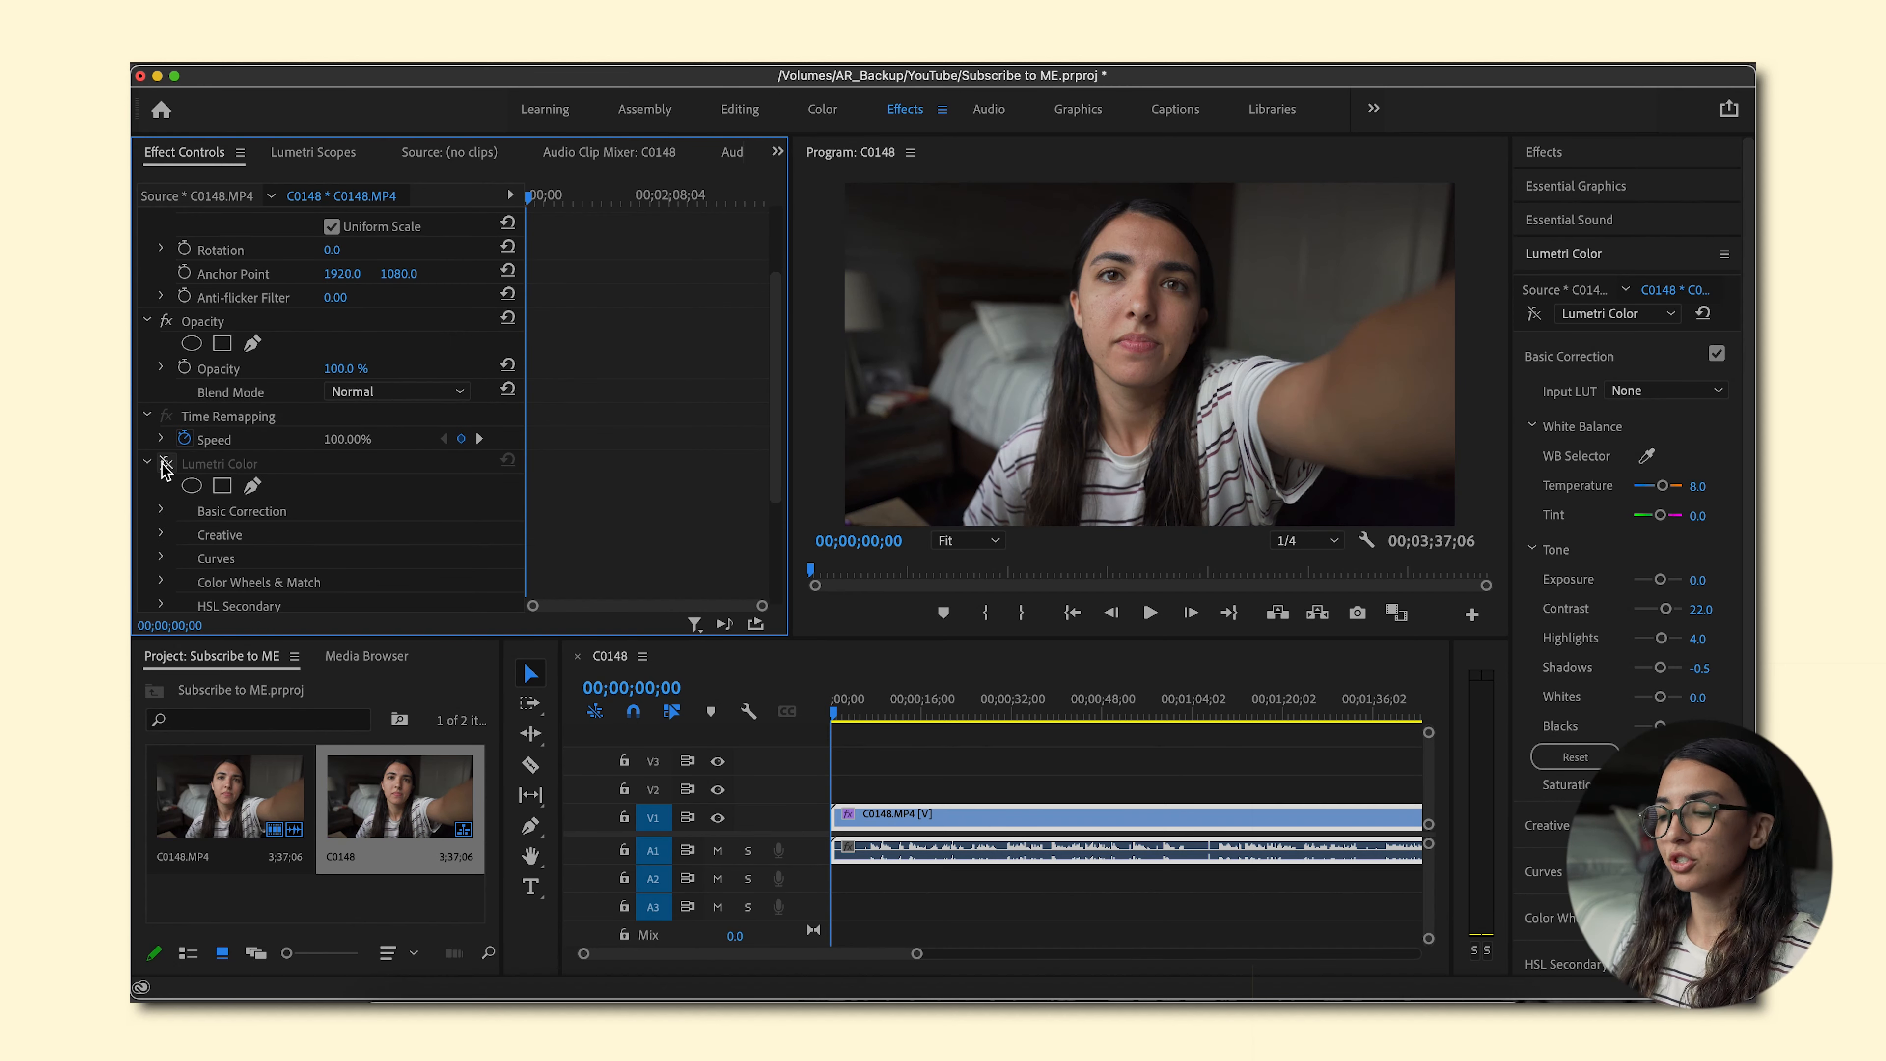
{"action": "left_click", "coordinate": [165, 464]}
{"action": "left_click", "coordinate": [165, 464]}
{"action": "left_click", "coordinate": [165, 464]}
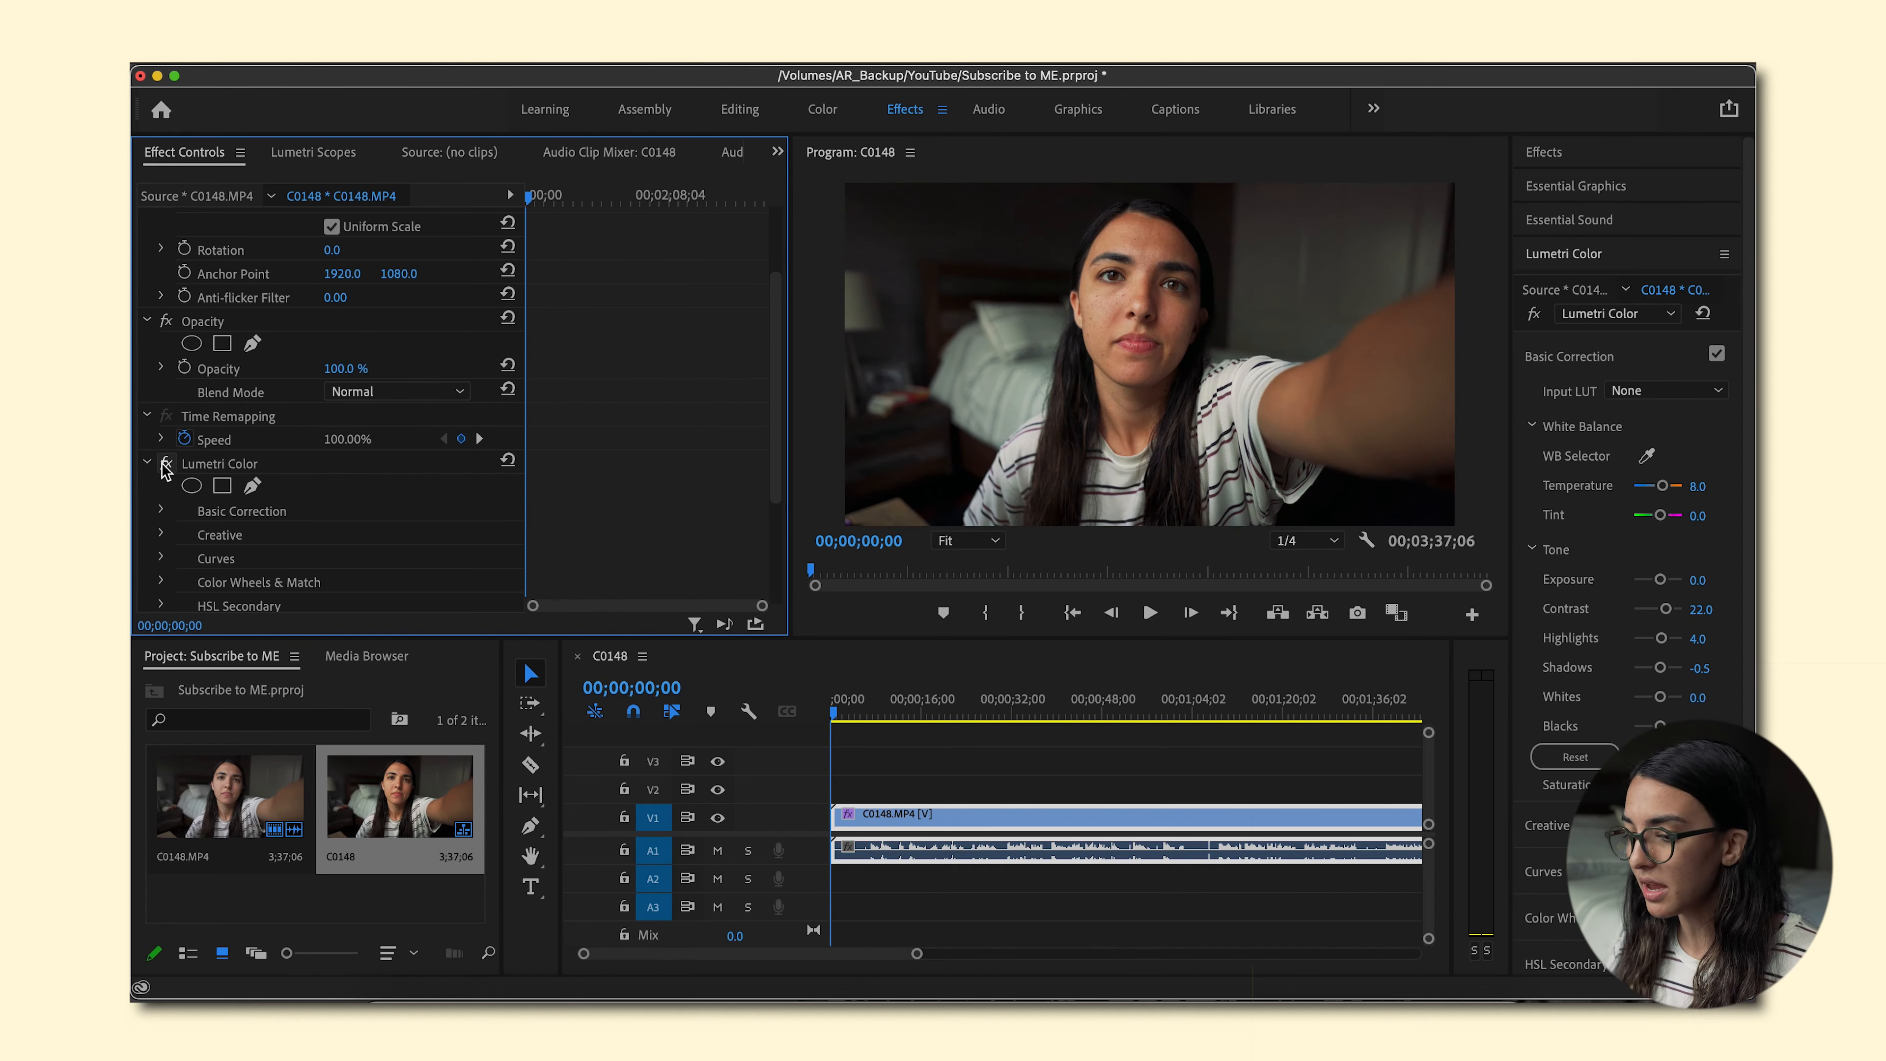
{"action": "left_click", "coordinate": [166, 463]}
{"action": "left_click", "coordinate": [165, 464]}
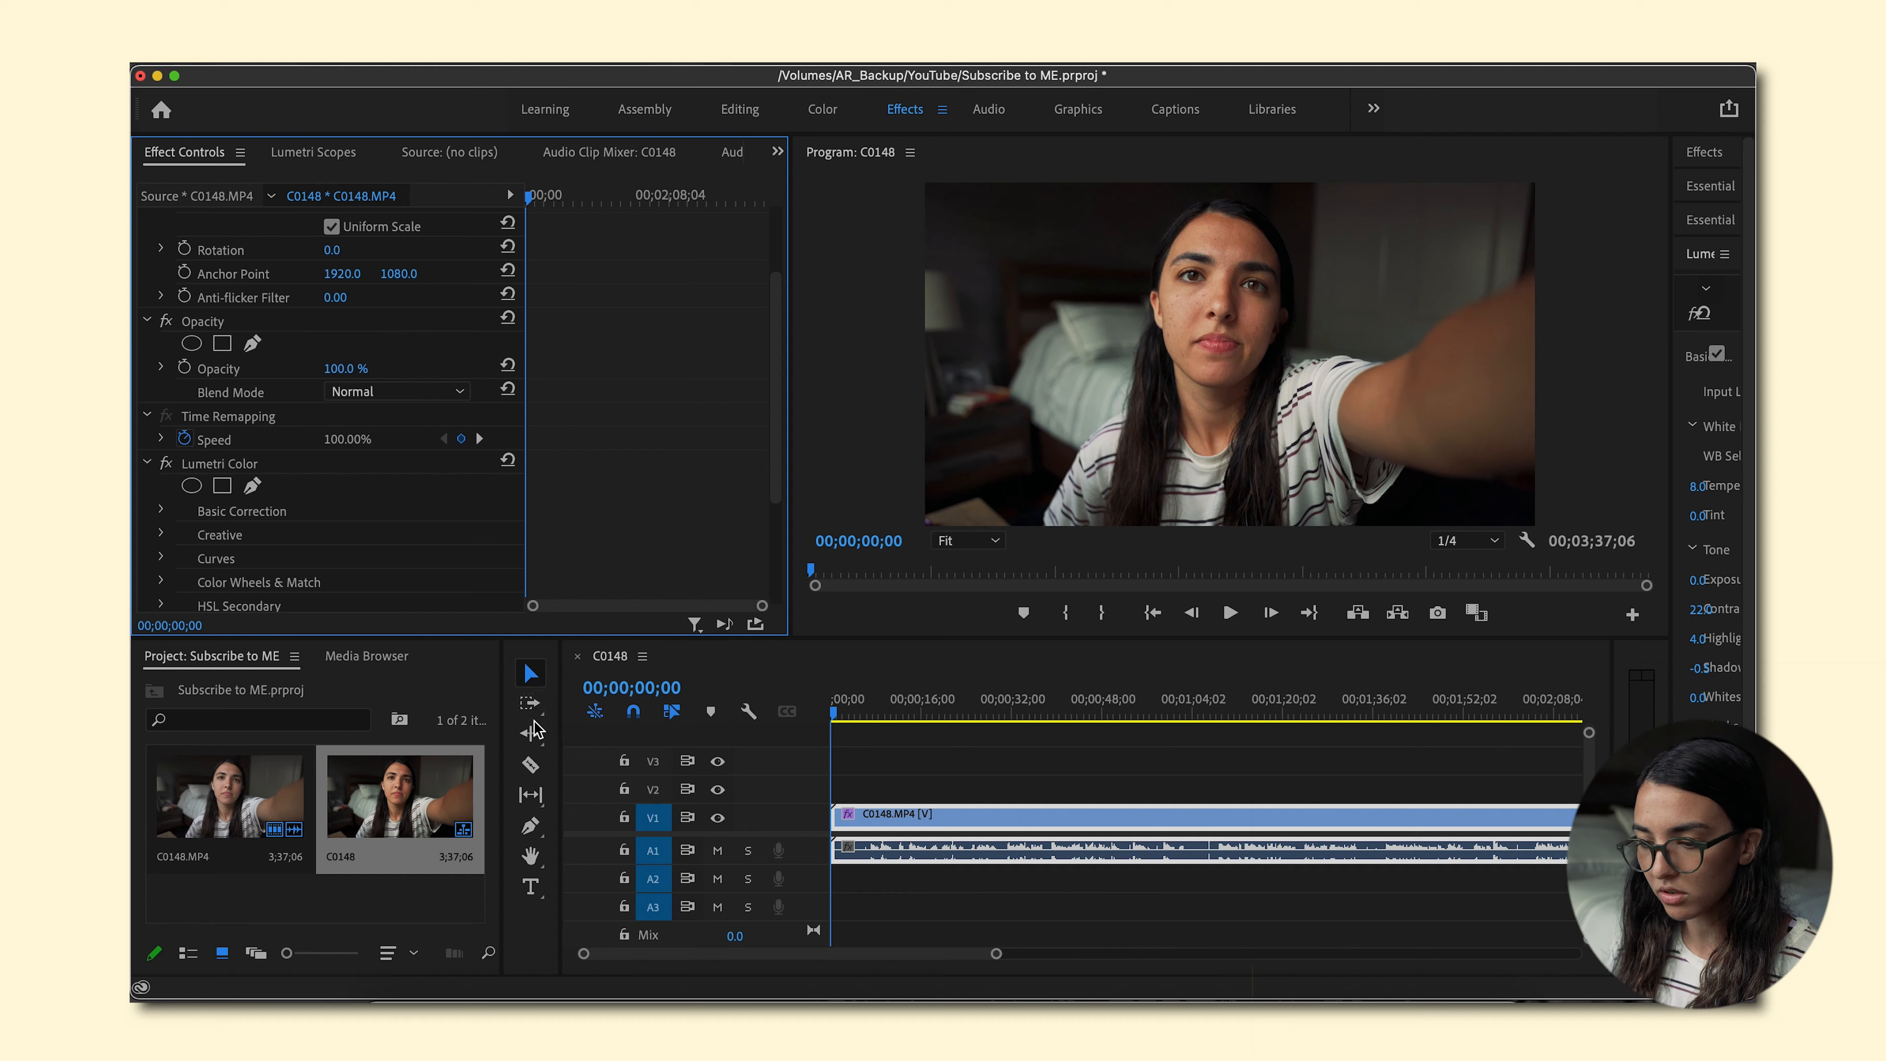
- Cut the timeline clip with the Razor tool and delete the three unwanted segments before 00;00;13;26
{"action": "left_click", "coordinate": [532, 772]}
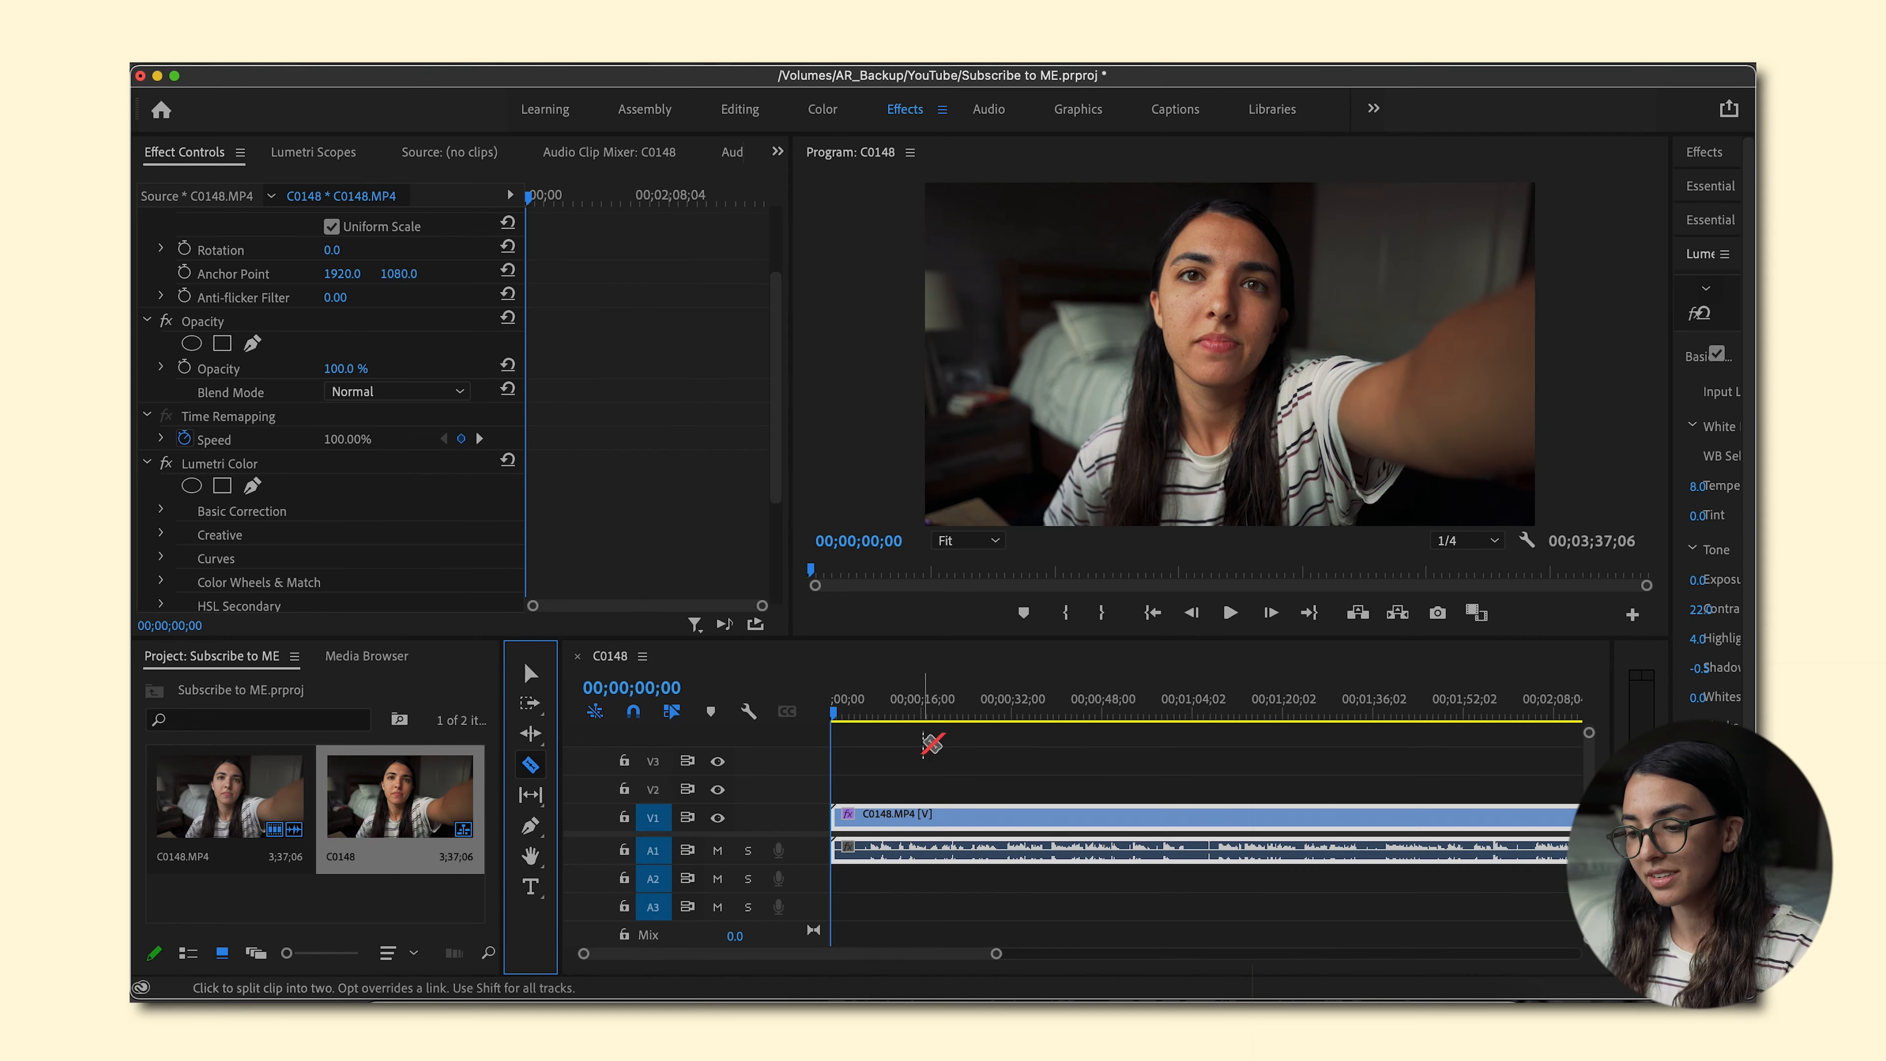
{"action": "key", "text": "v"}
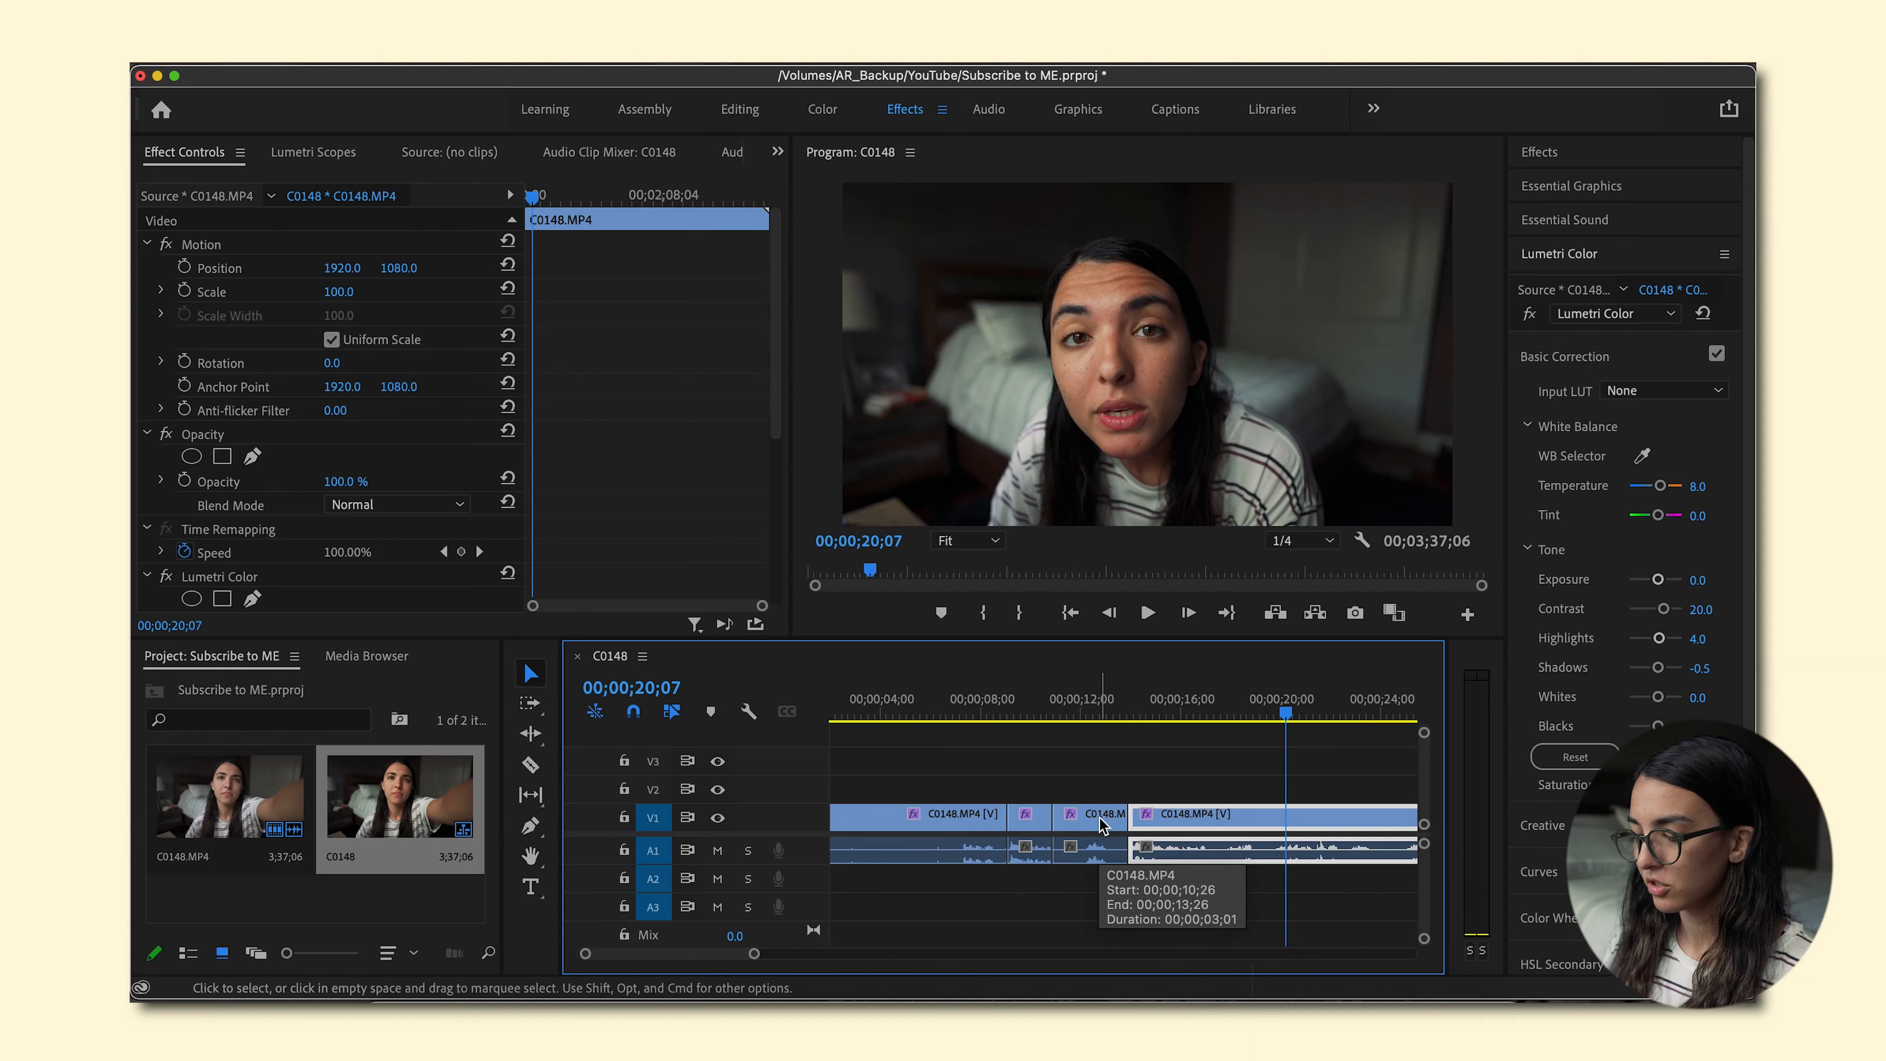
{"action": "left_click", "coordinate": [1099, 818]}
{"action": "key", "text": "Delete"}
{"action": "left_click", "coordinate": [1023, 824]}
{"action": "key", "text": "Delete"}
{"action": "left_click", "coordinate": [955, 811]}
{"action": "key", "text": "Delete"}
- Try to close the gaps by moving the second and third clips toward the first, and undo both moves
{"action": "scroll", "coordinate": [1114, 854], "scroll_direction": "right", "scroll_amount": 3}
{"action": "left_click_drag", "start_coordinate": [1025, 713], "coordinate": [996, 712]}
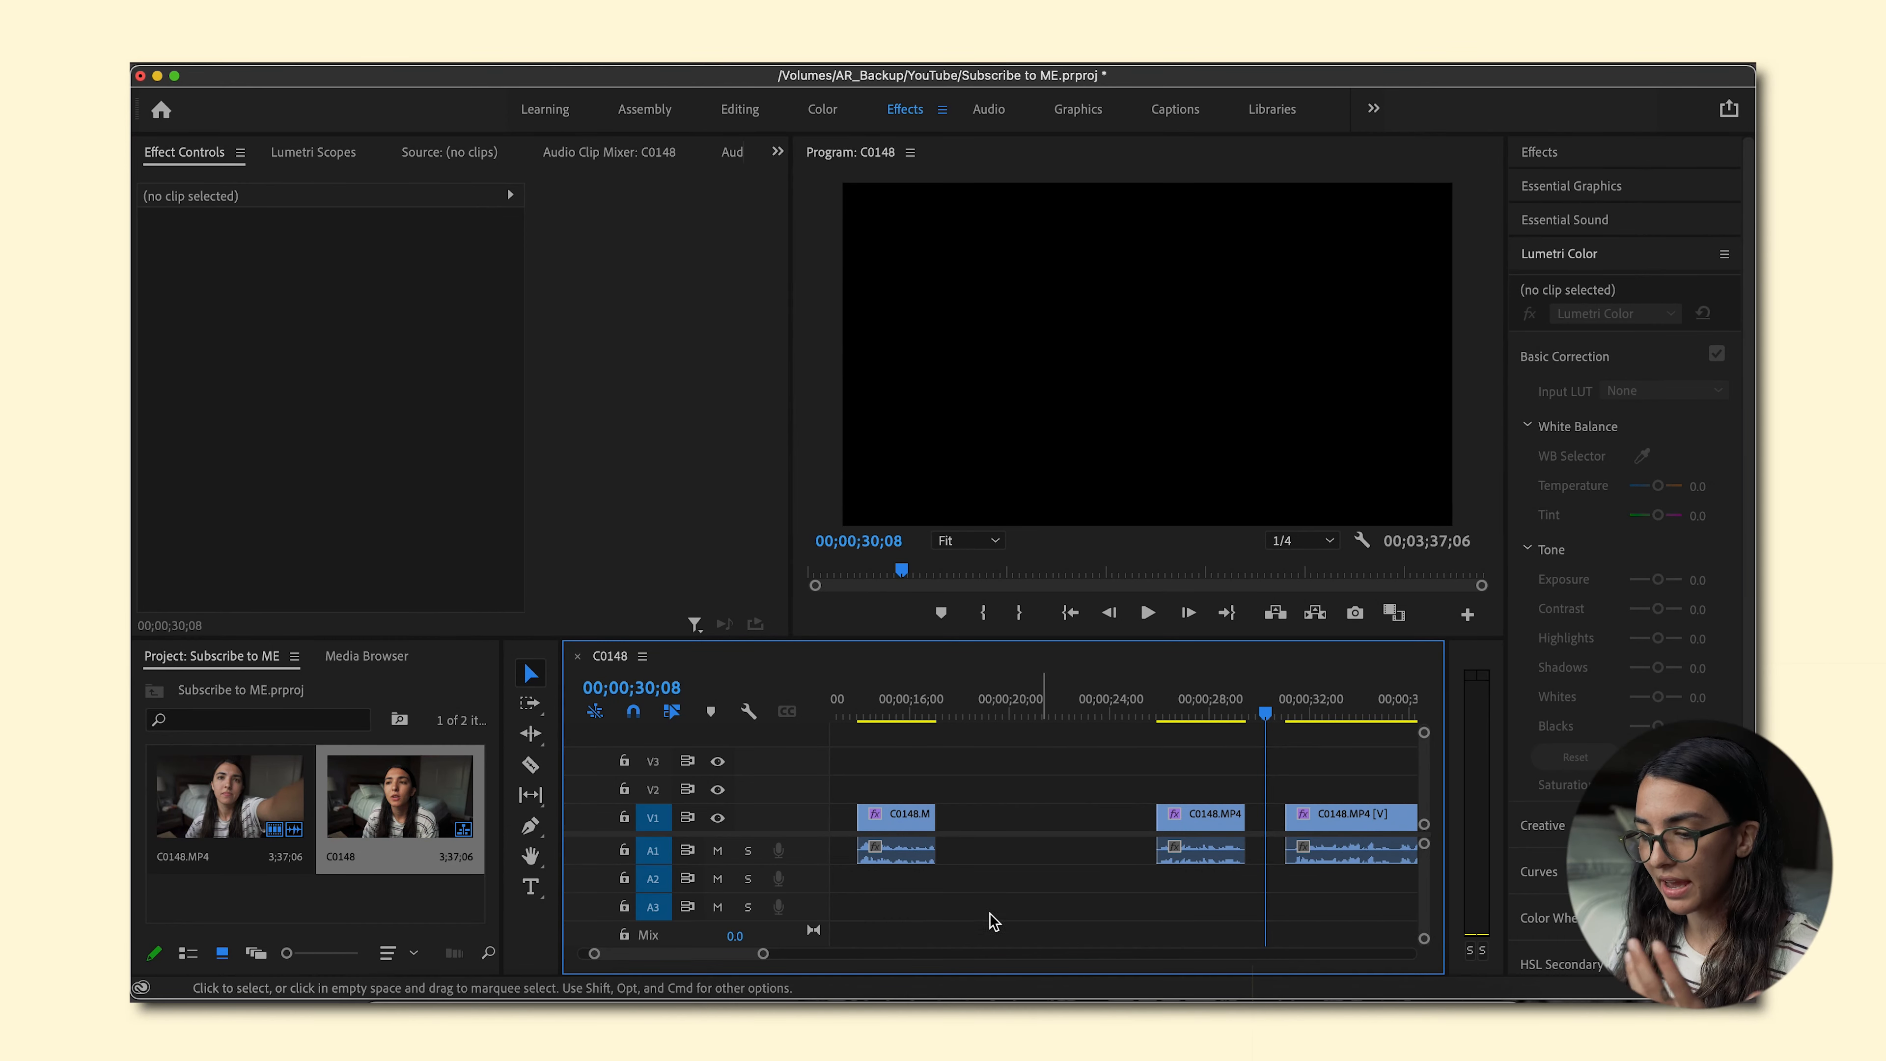
{"action": "left_click_drag", "start_coordinate": [1188, 823], "coordinate": [971, 821]}
{"action": "left_click_drag", "start_coordinate": [1314, 819], "coordinate": [1064, 818]}
{"action": "key", "text": "super+z"}
{"action": "key", "text": "super+z"}
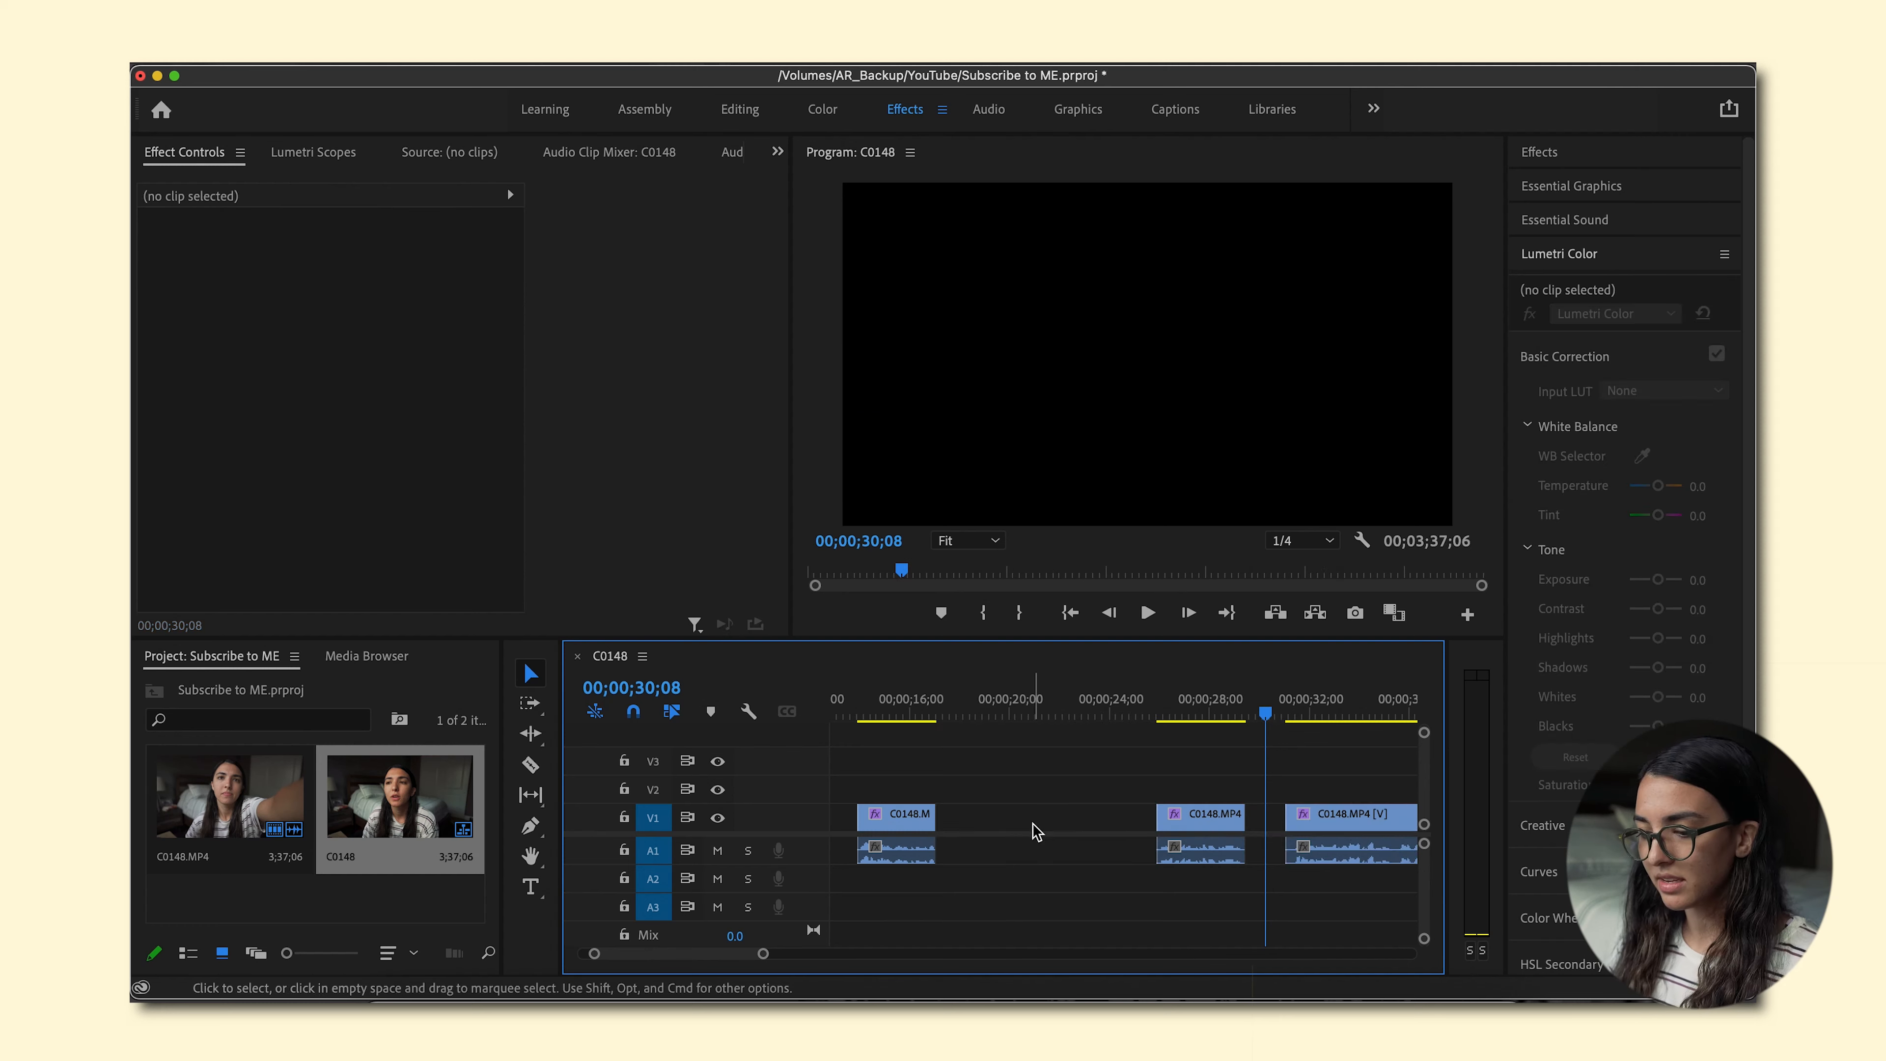
- Ripple delete the gap between the first and second remaining clips
{"action": "left_click", "coordinate": [1034, 826]}
{"action": "right_click", "coordinate": [1034, 827]}
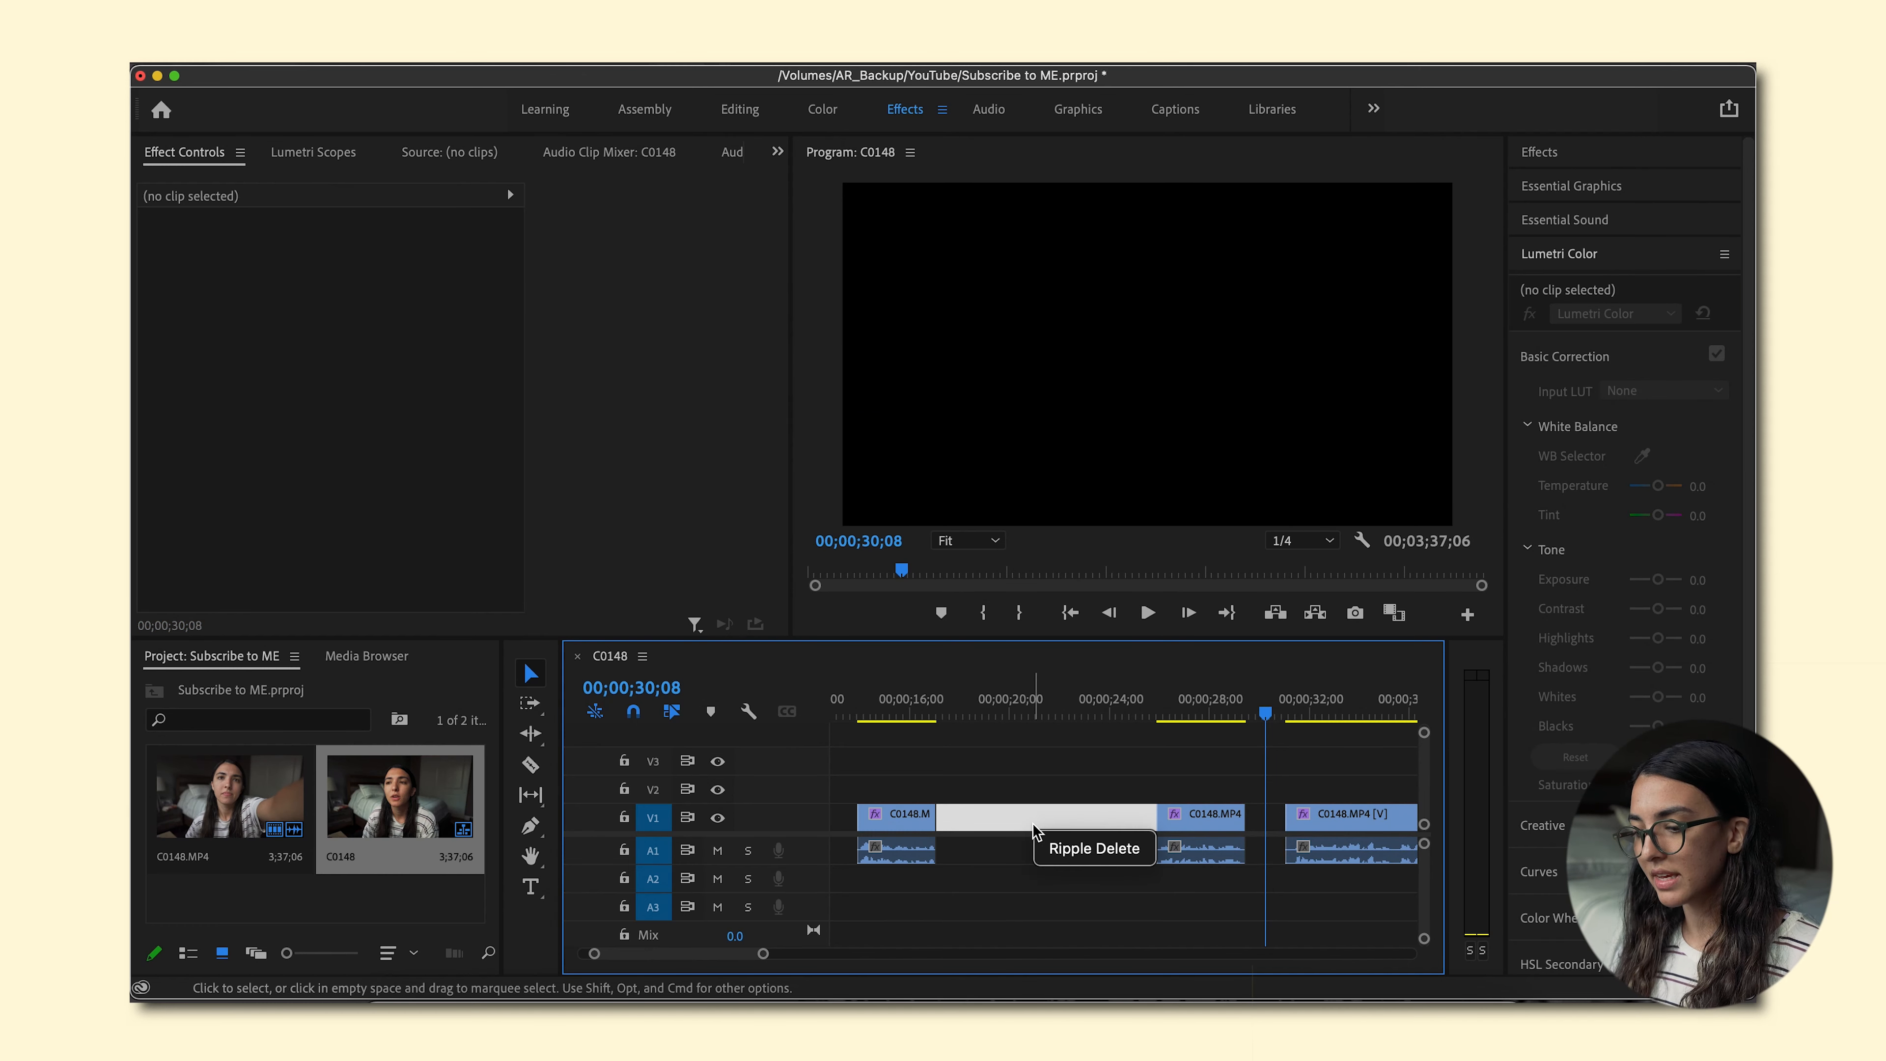
{"action": "left_click", "coordinate": [1067, 864]}
- Select the separated clips in the timeline and close the remaining gaps with Close Gap
{"action": "left_click_drag", "start_coordinate": [888, 911], "coordinate": [1371, 734]}
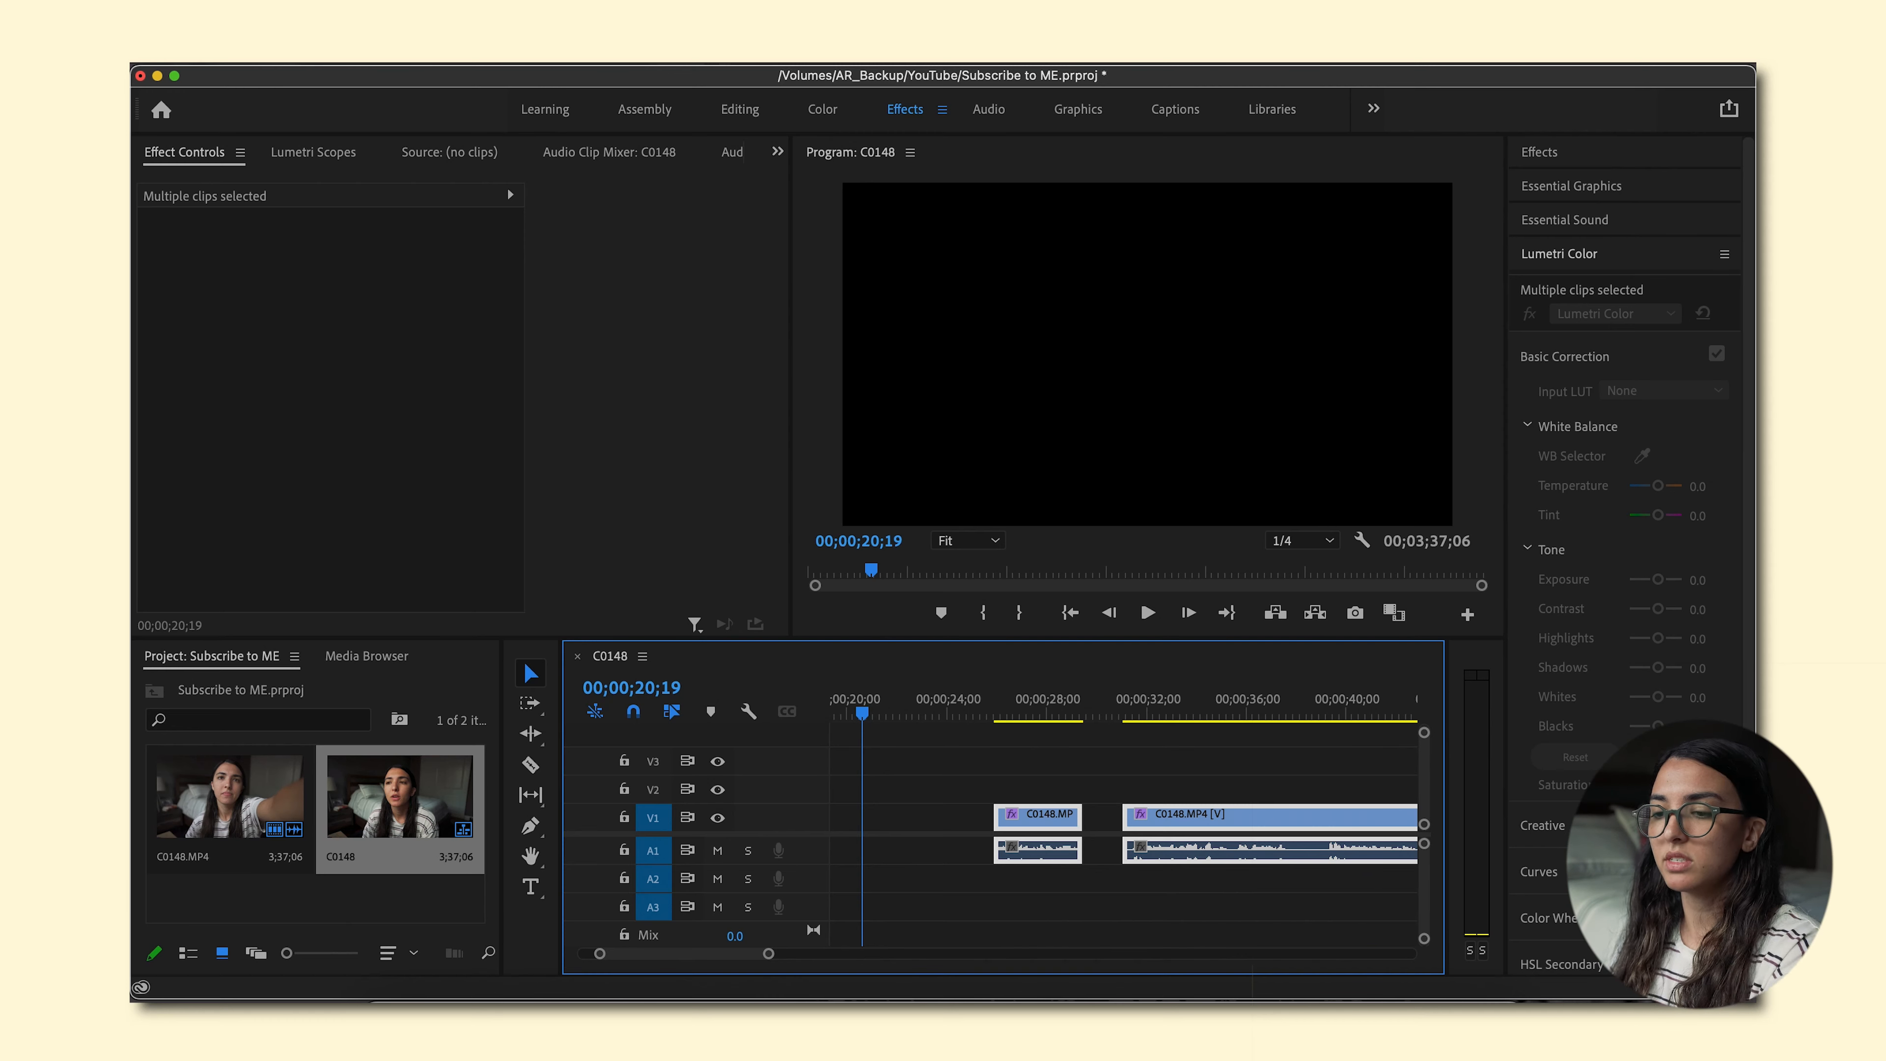
{"action": "left_click", "coordinate": [493, 61]}
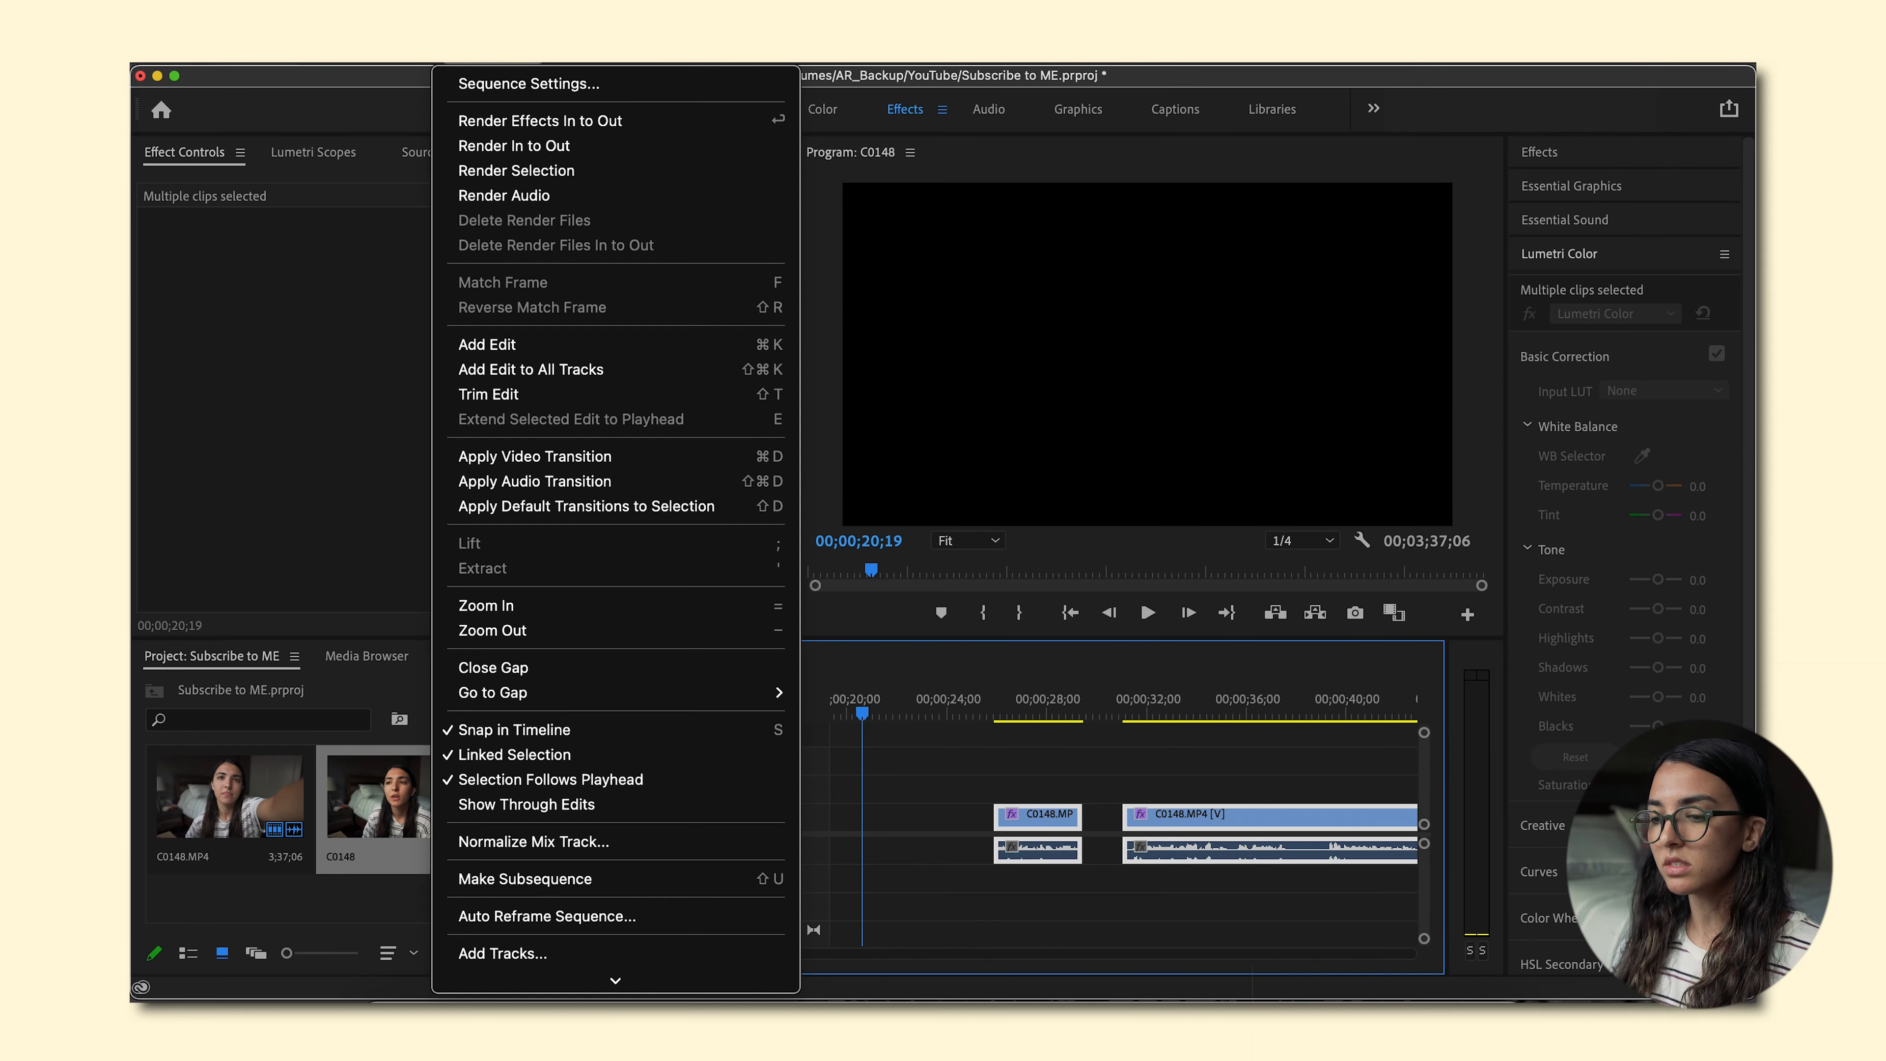
{"action": "left_click", "coordinate": [508, 667]}
- Play the sequence from about 00;00;14;27 and split the clip where the sentence ends, at 00;00;17;04
{"action": "left_click", "coordinate": [891, 713]}
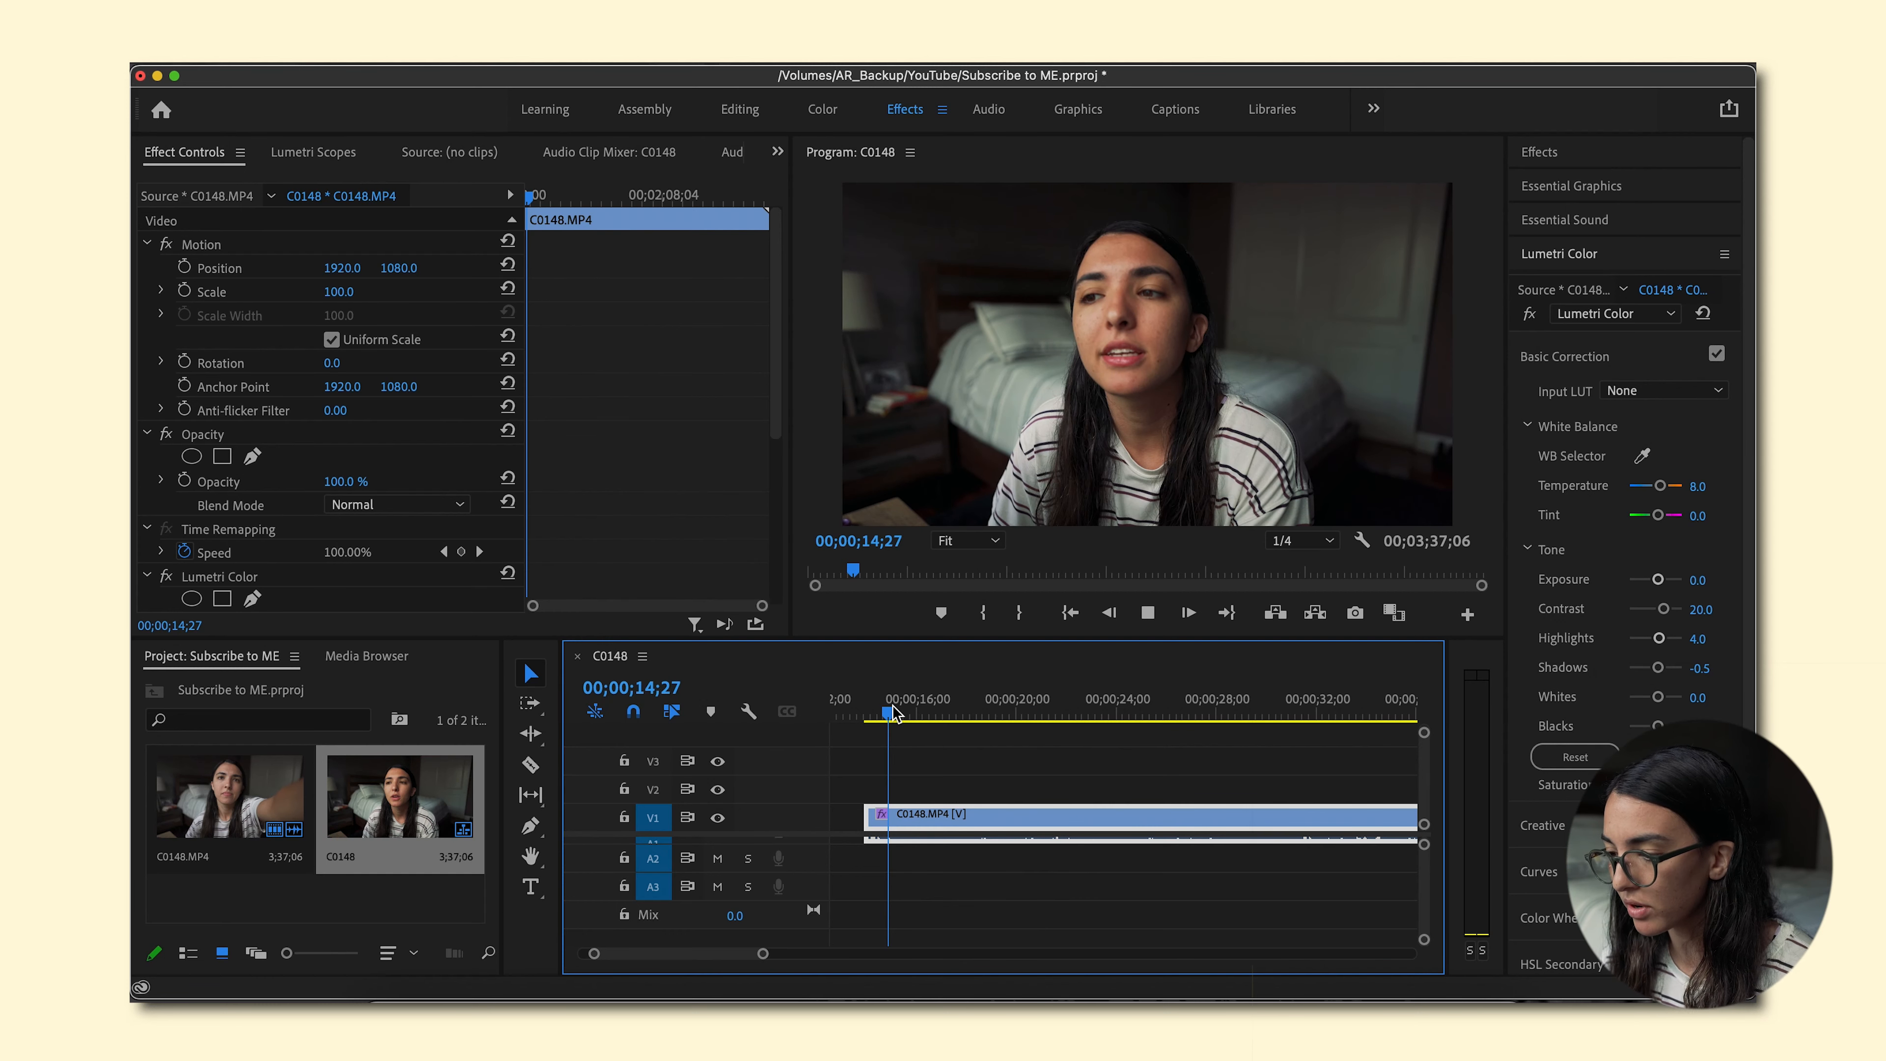
{"action": "key", "text": "space"}
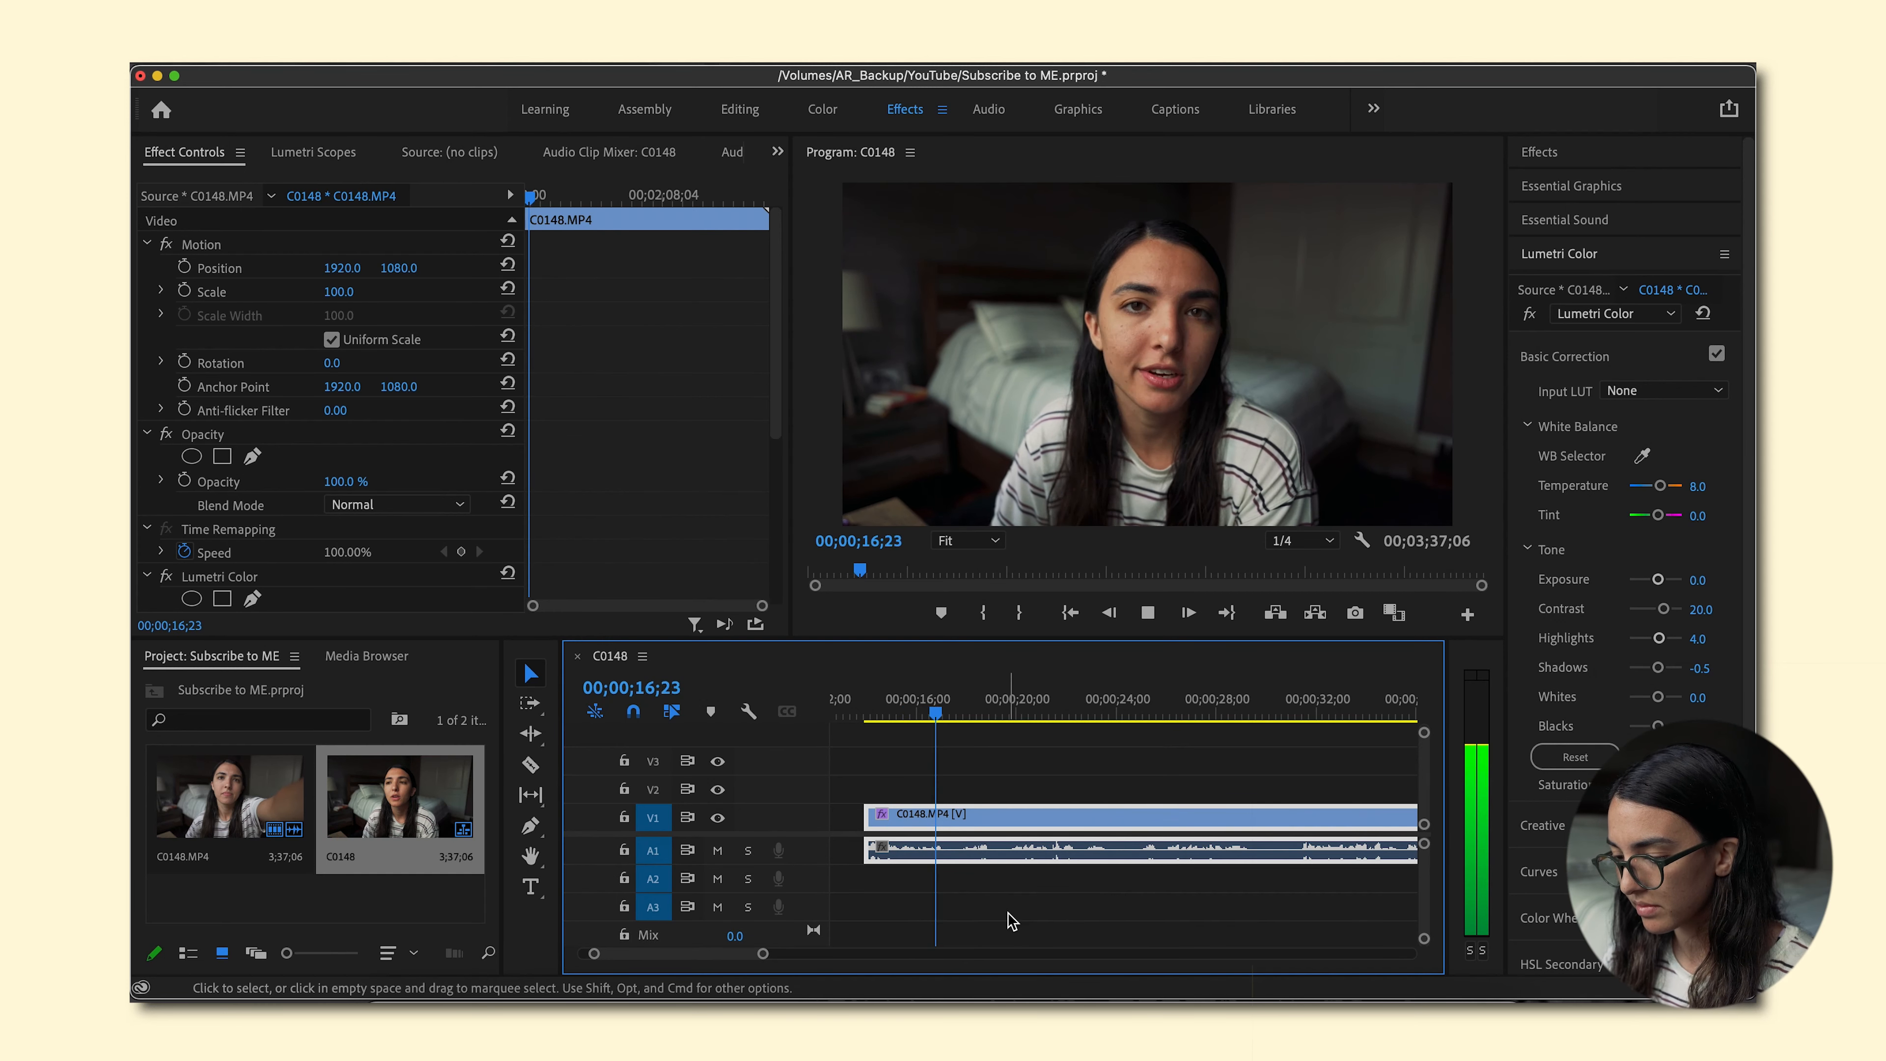
{"action": "key", "text": "space"}
{"action": "key", "text": "super+k"}
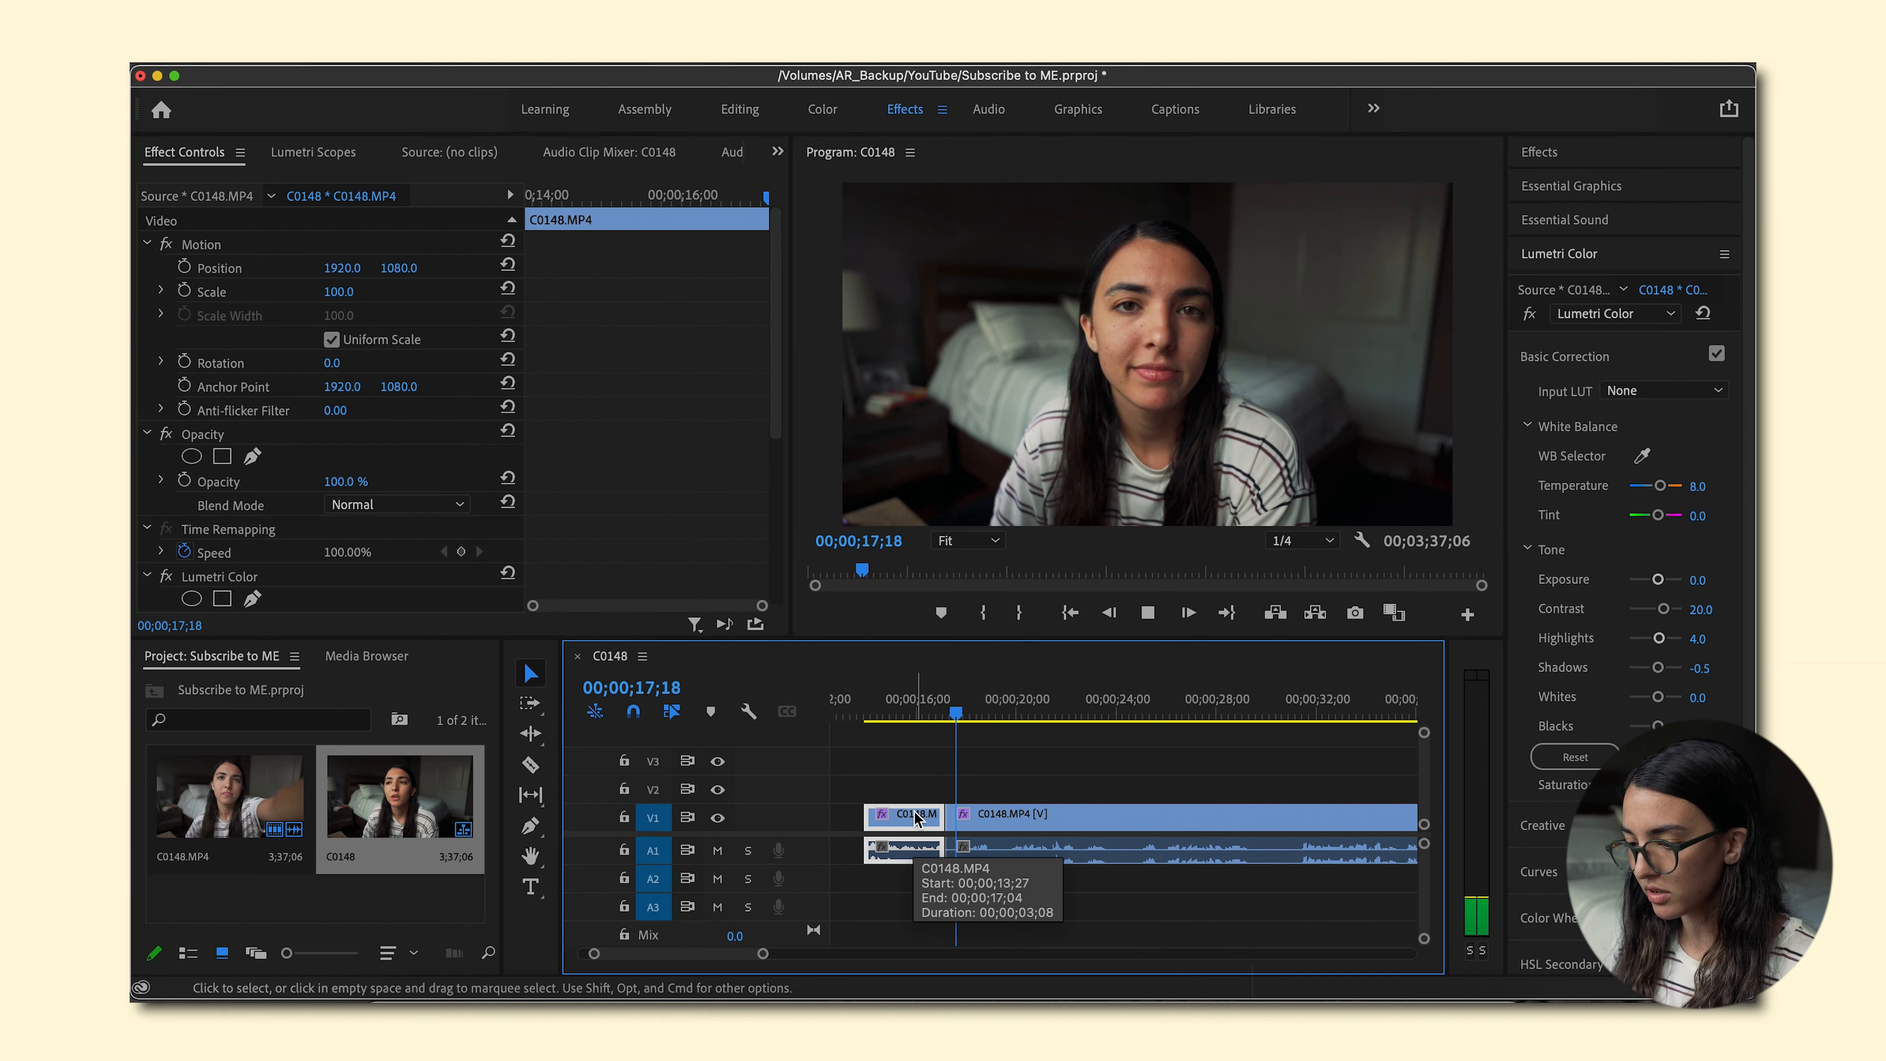
- Delete the unwanted section between the 00;00;17;04 cut and about 00;00;26;06
{"action": "left_click", "coordinate": [1172, 712]}
{"action": "key", "text": "Left"}
{"action": "key", "text": "Left"}
{"action": "key", "text": "Left"}
{"action": "key", "text": "Left"}
{"action": "key", "text": "Left"}
{"action": "key", "text": "Left"}
{"action": "key", "text": "Left"}
{"action": "key", "text": "Left"}
{"action": "key", "text": "Left"}
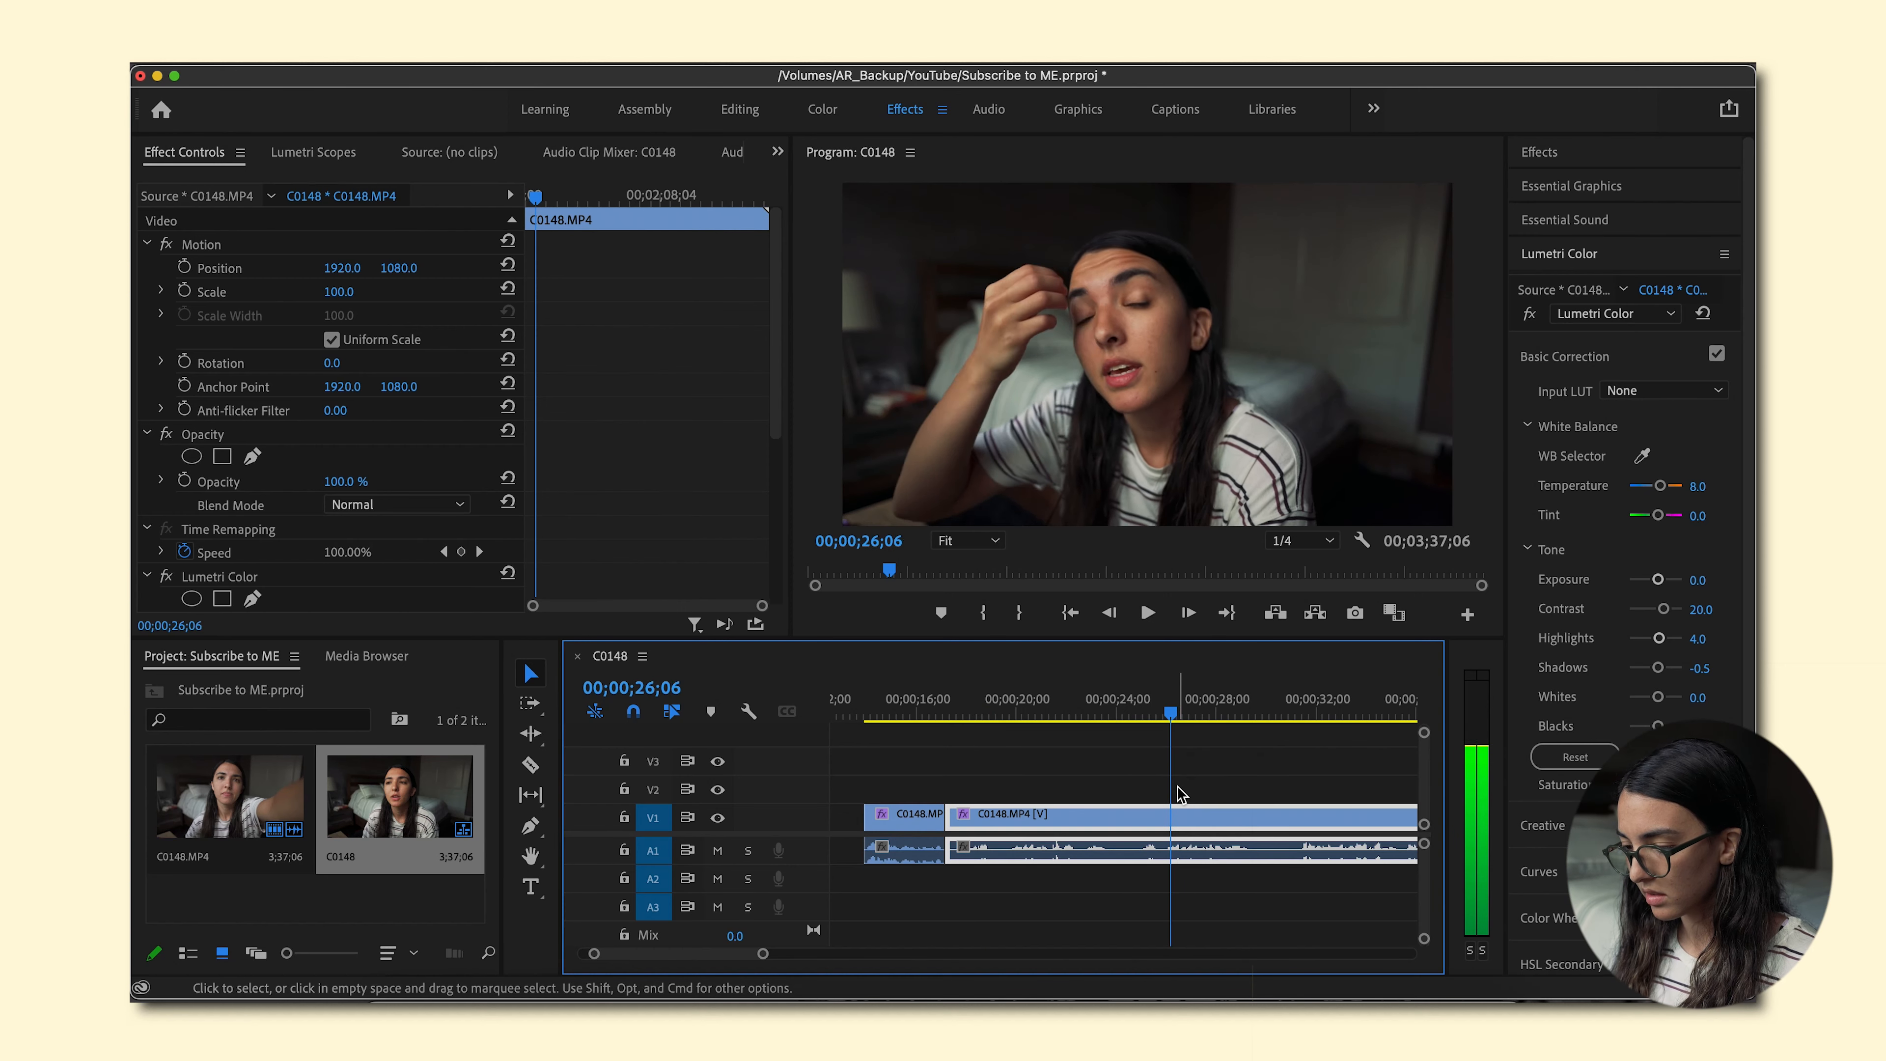
{"action": "key", "text": "Delete"}
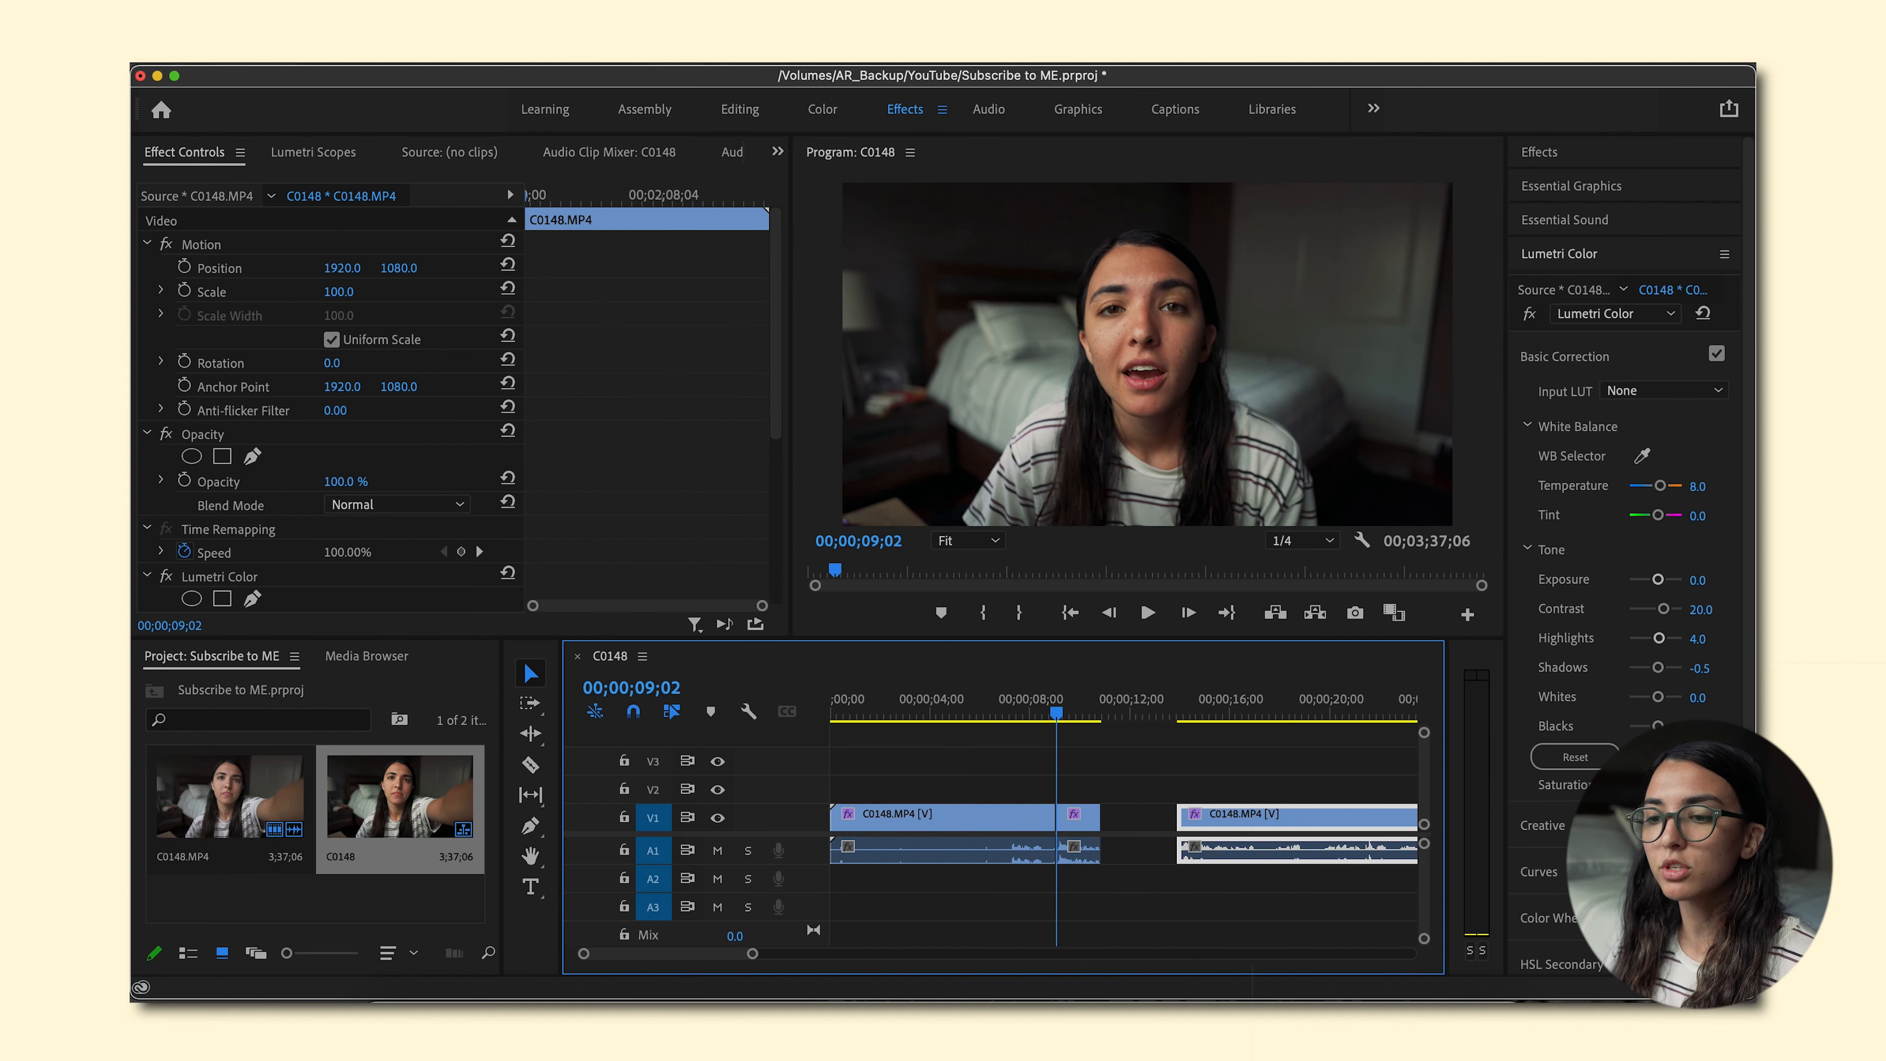
- Set the Trim preferences to allow the Selection tool to choose Roll and Ripple trims without a modifier key
{"action": "mouse_move", "coordinate": [238, 128]}
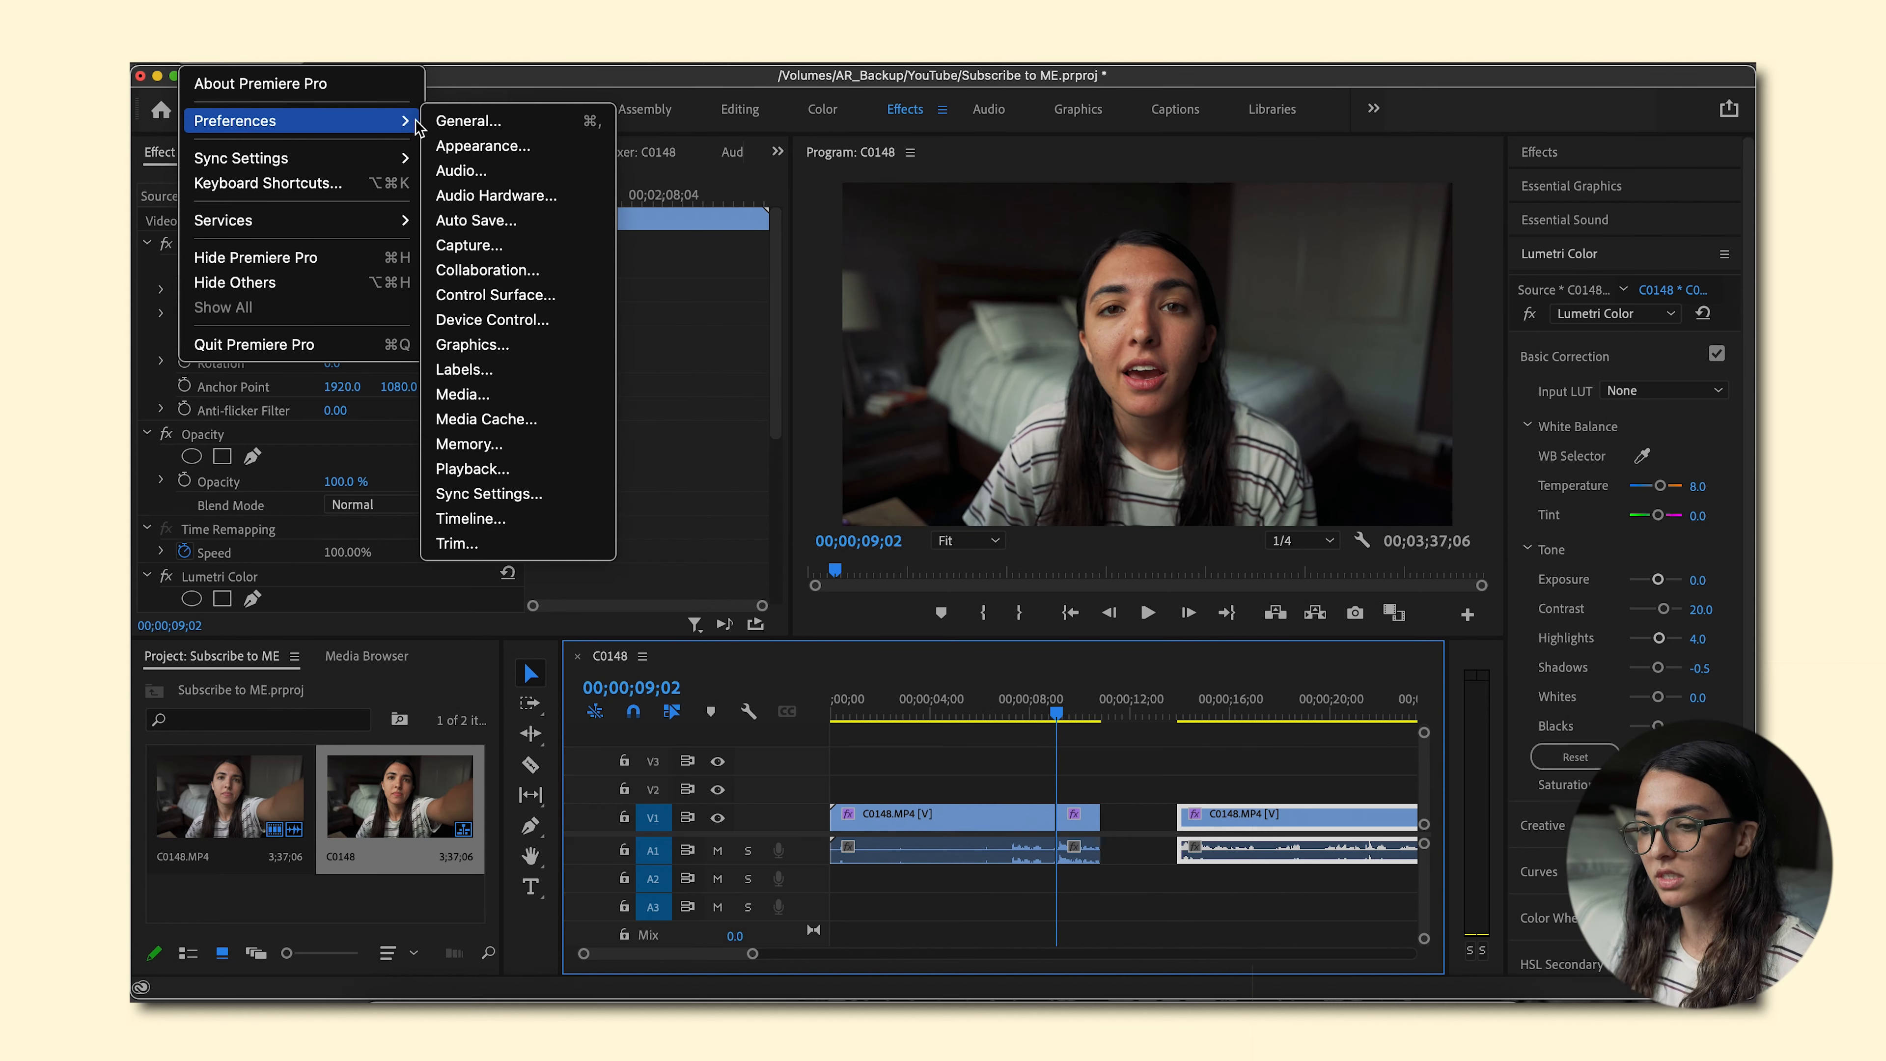
{"action": "left_click", "coordinate": [457, 543]}
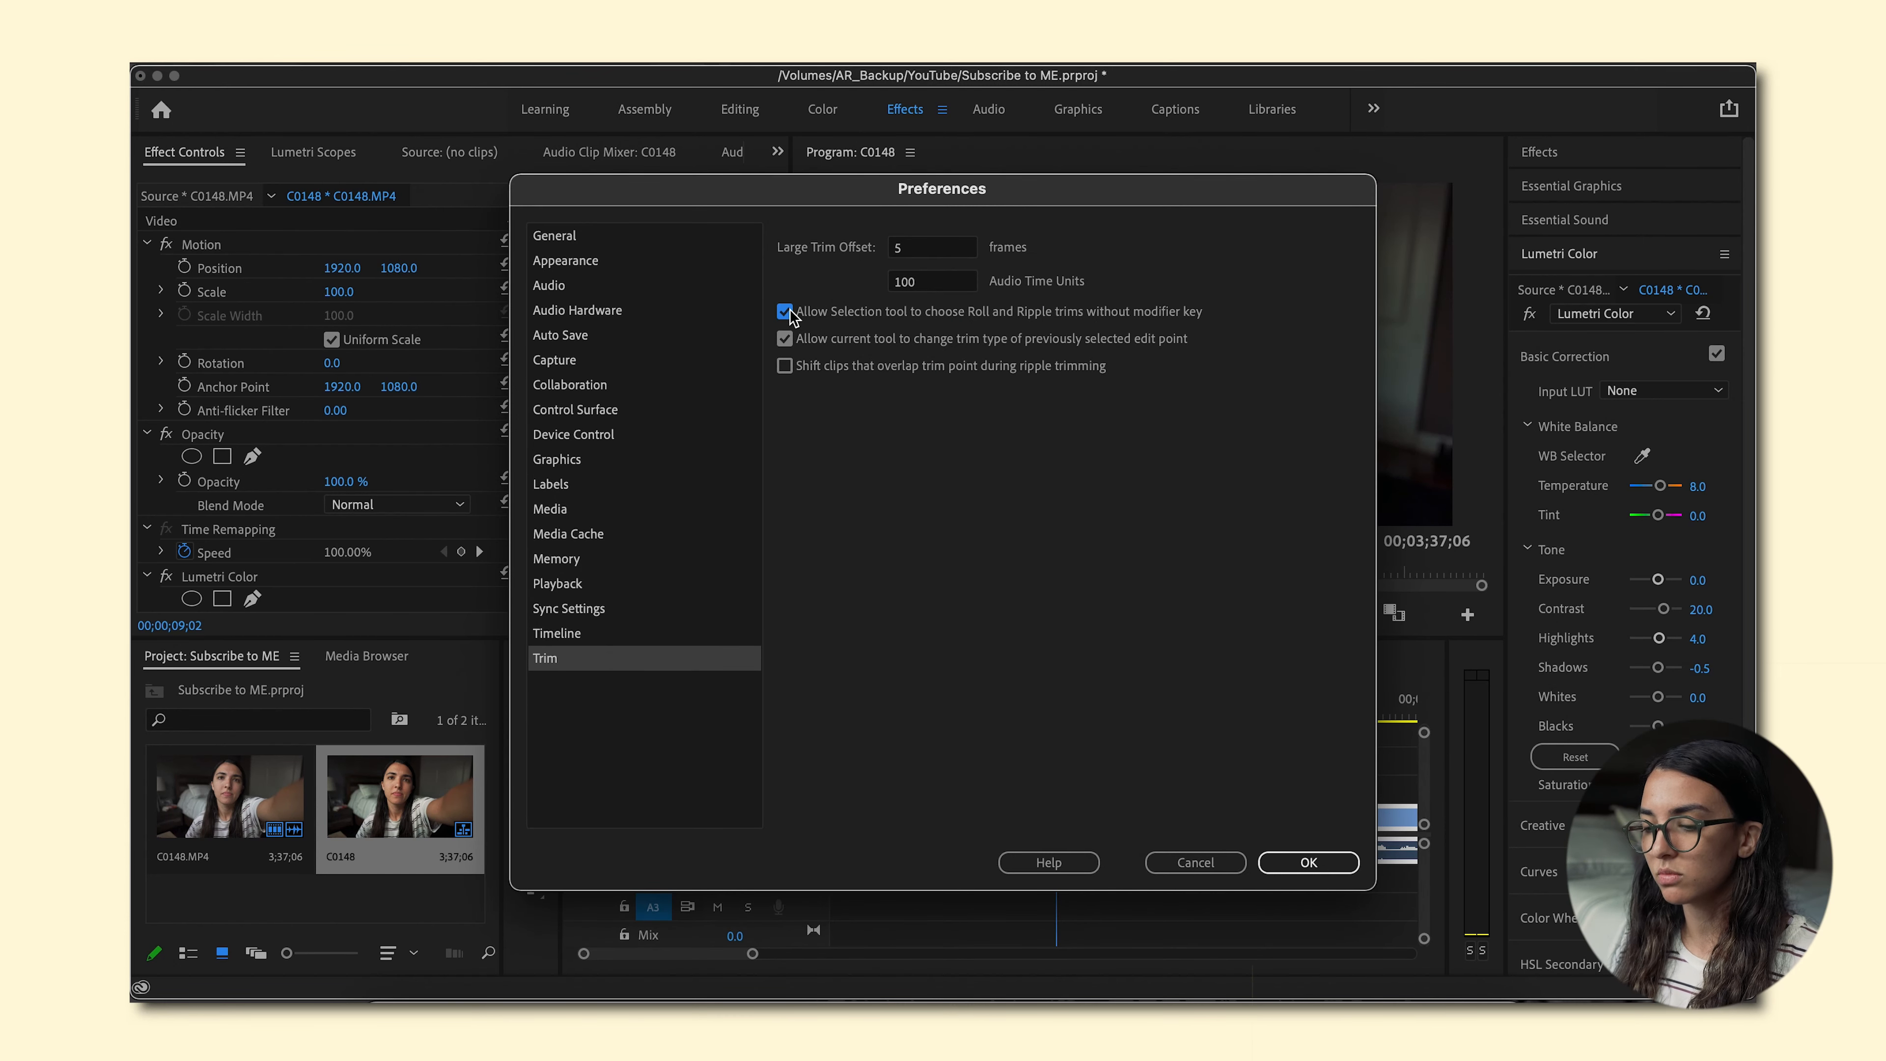
{"action": "left_click", "coordinate": [1311, 863]}
- Ripple-trim the start of the long second clip and play back the join with the clip before it
{"action": "left_click_drag", "start_coordinate": [958, 823], "coordinate": [1029, 822]}
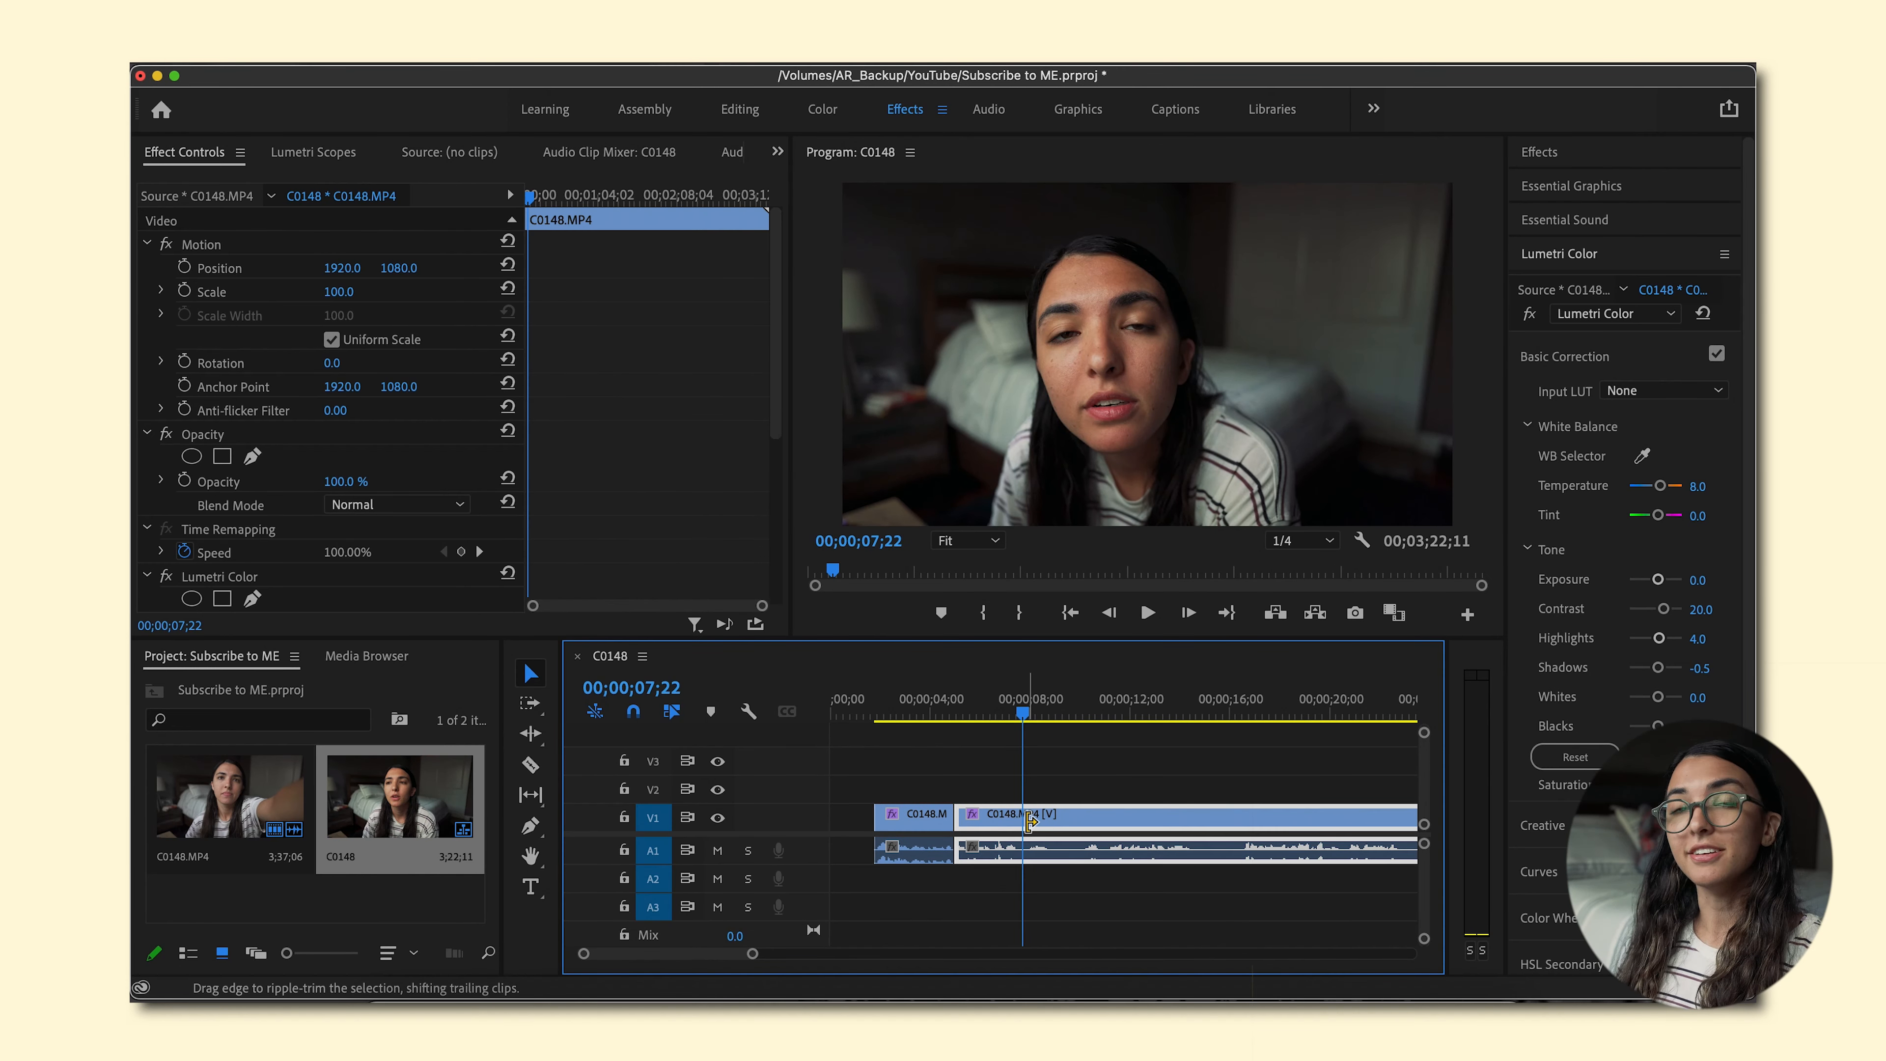
{"action": "left_click", "coordinate": [884, 706]}
{"action": "key", "text": "space"}
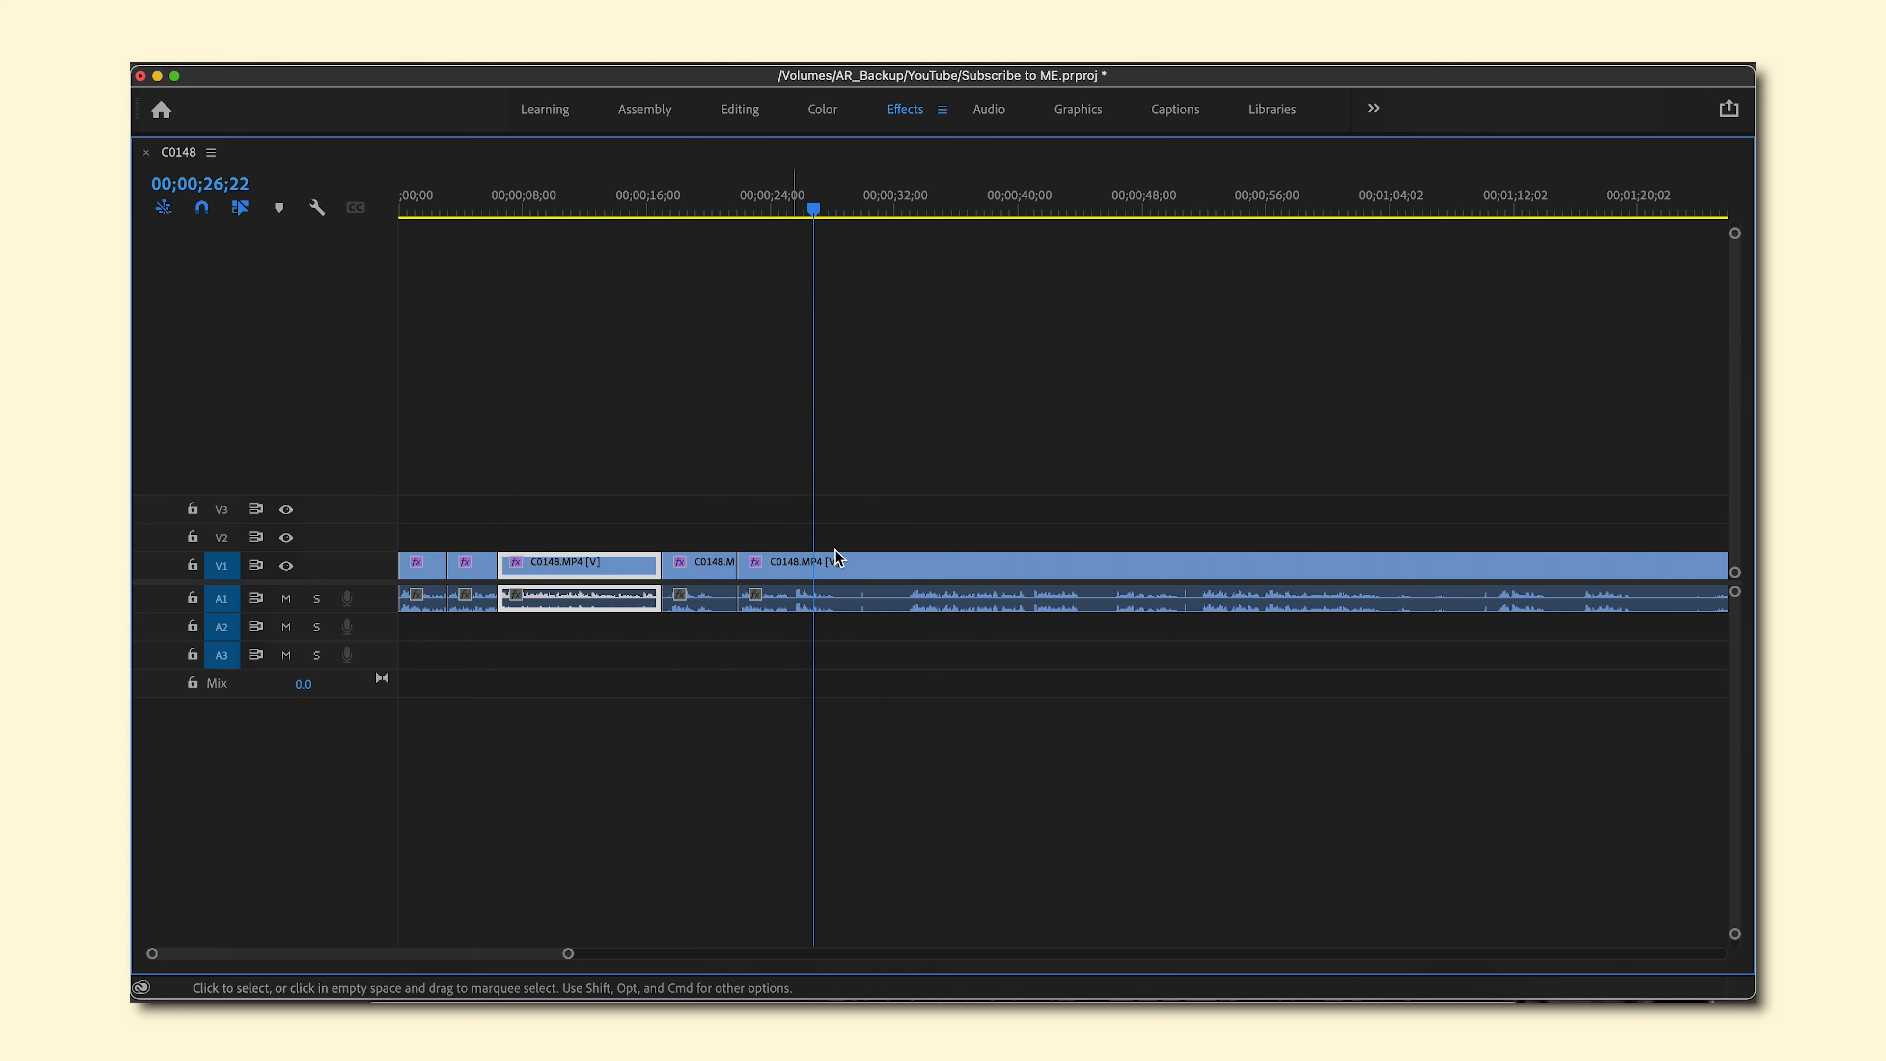
- Split the clips around 00;00;26;22 and ripple delete the unwanted section
{"action": "left_click", "coordinate": [838, 561]}
{"action": "key", "text": "super+k"}
{"action": "key", "text": "shift+Delete"}
{"action": "left_click", "coordinate": [728, 567]}
{"action": "key", "text": "super+k"}
{"action": "left_click", "coordinate": [1070, 566]}
{"action": "key", "text": "super+k"}
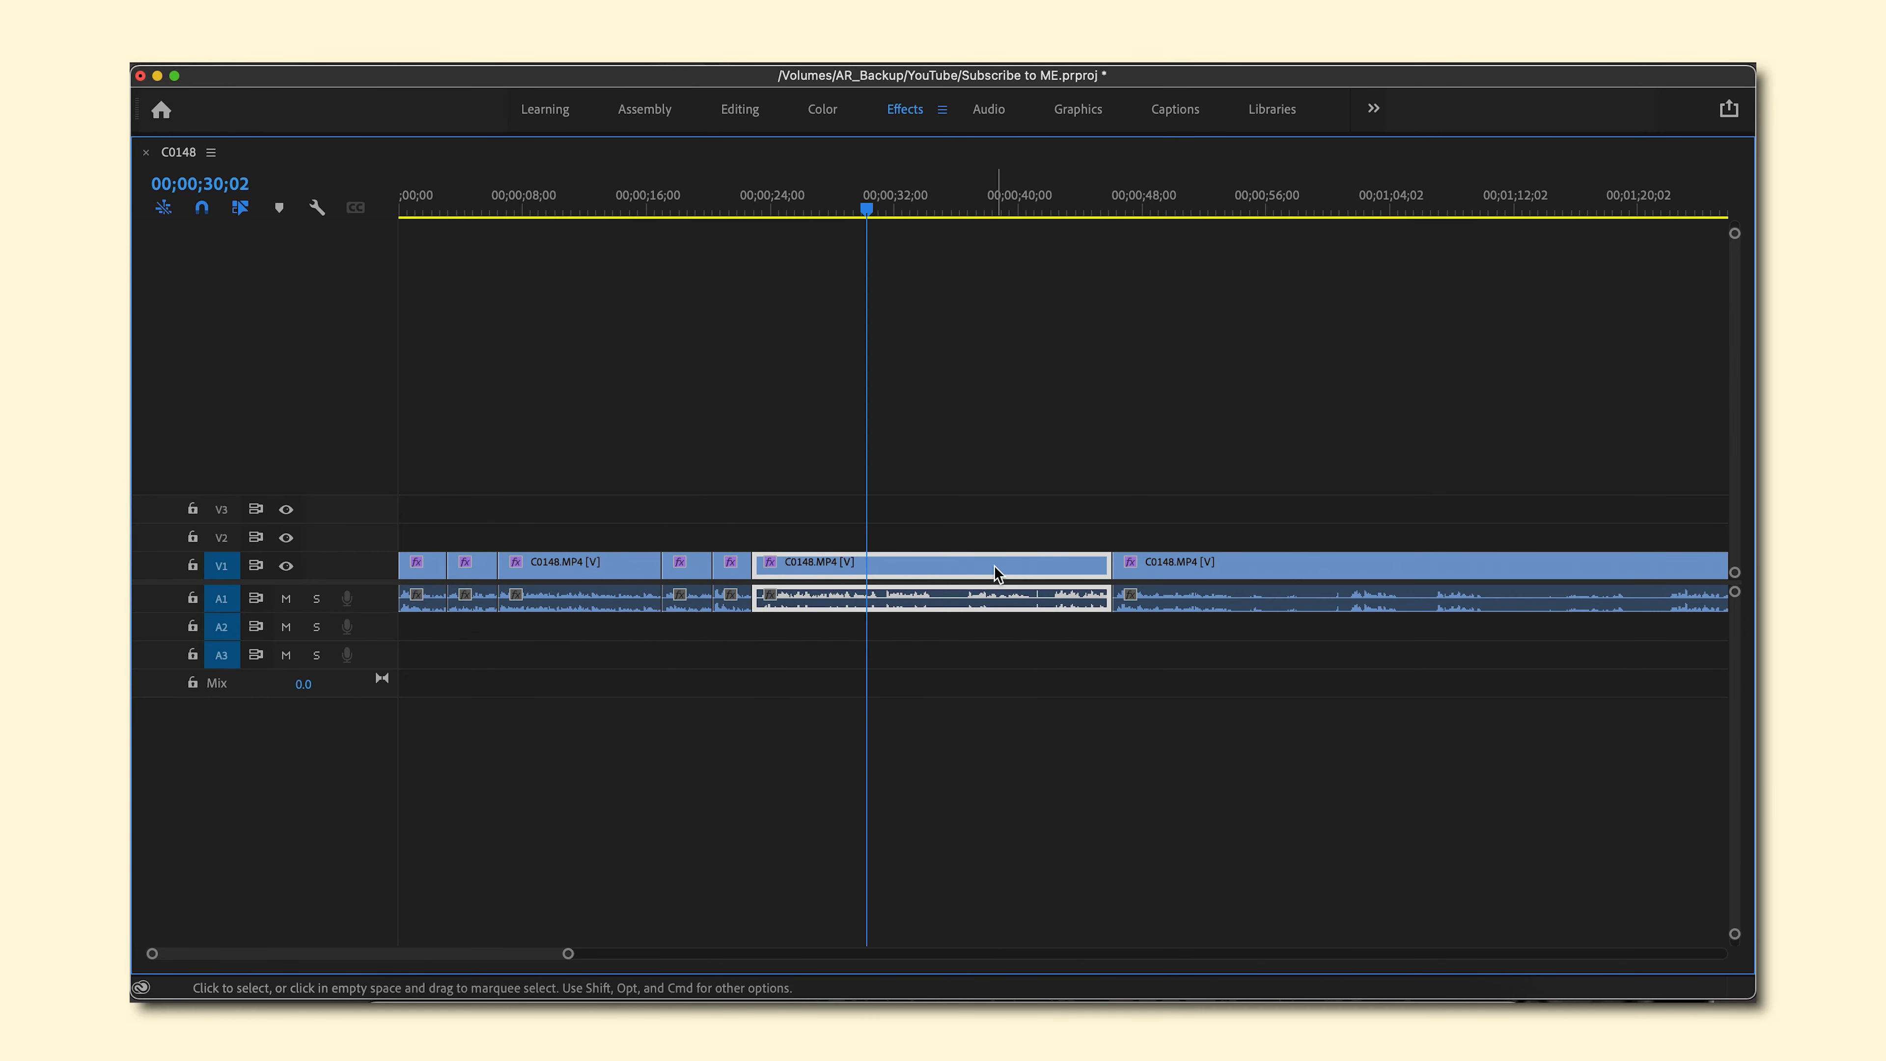
- Split and ripple delete the remaining unwanted segments from 00;00;30;02 to past 00;00;40;15
{"action": "key", "text": "super+k"}
{"action": "key", "text": "shift+Delete"}
{"action": "left_click", "coordinate": [910, 568]}
{"action": "key", "text": "super+k"}
{"action": "key", "text": "shift+Delete"}
{"action": "key", "text": "super+k"}
{"action": "left_click", "coordinate": [966, 568]}
{"action": "key", "text": "equal"}
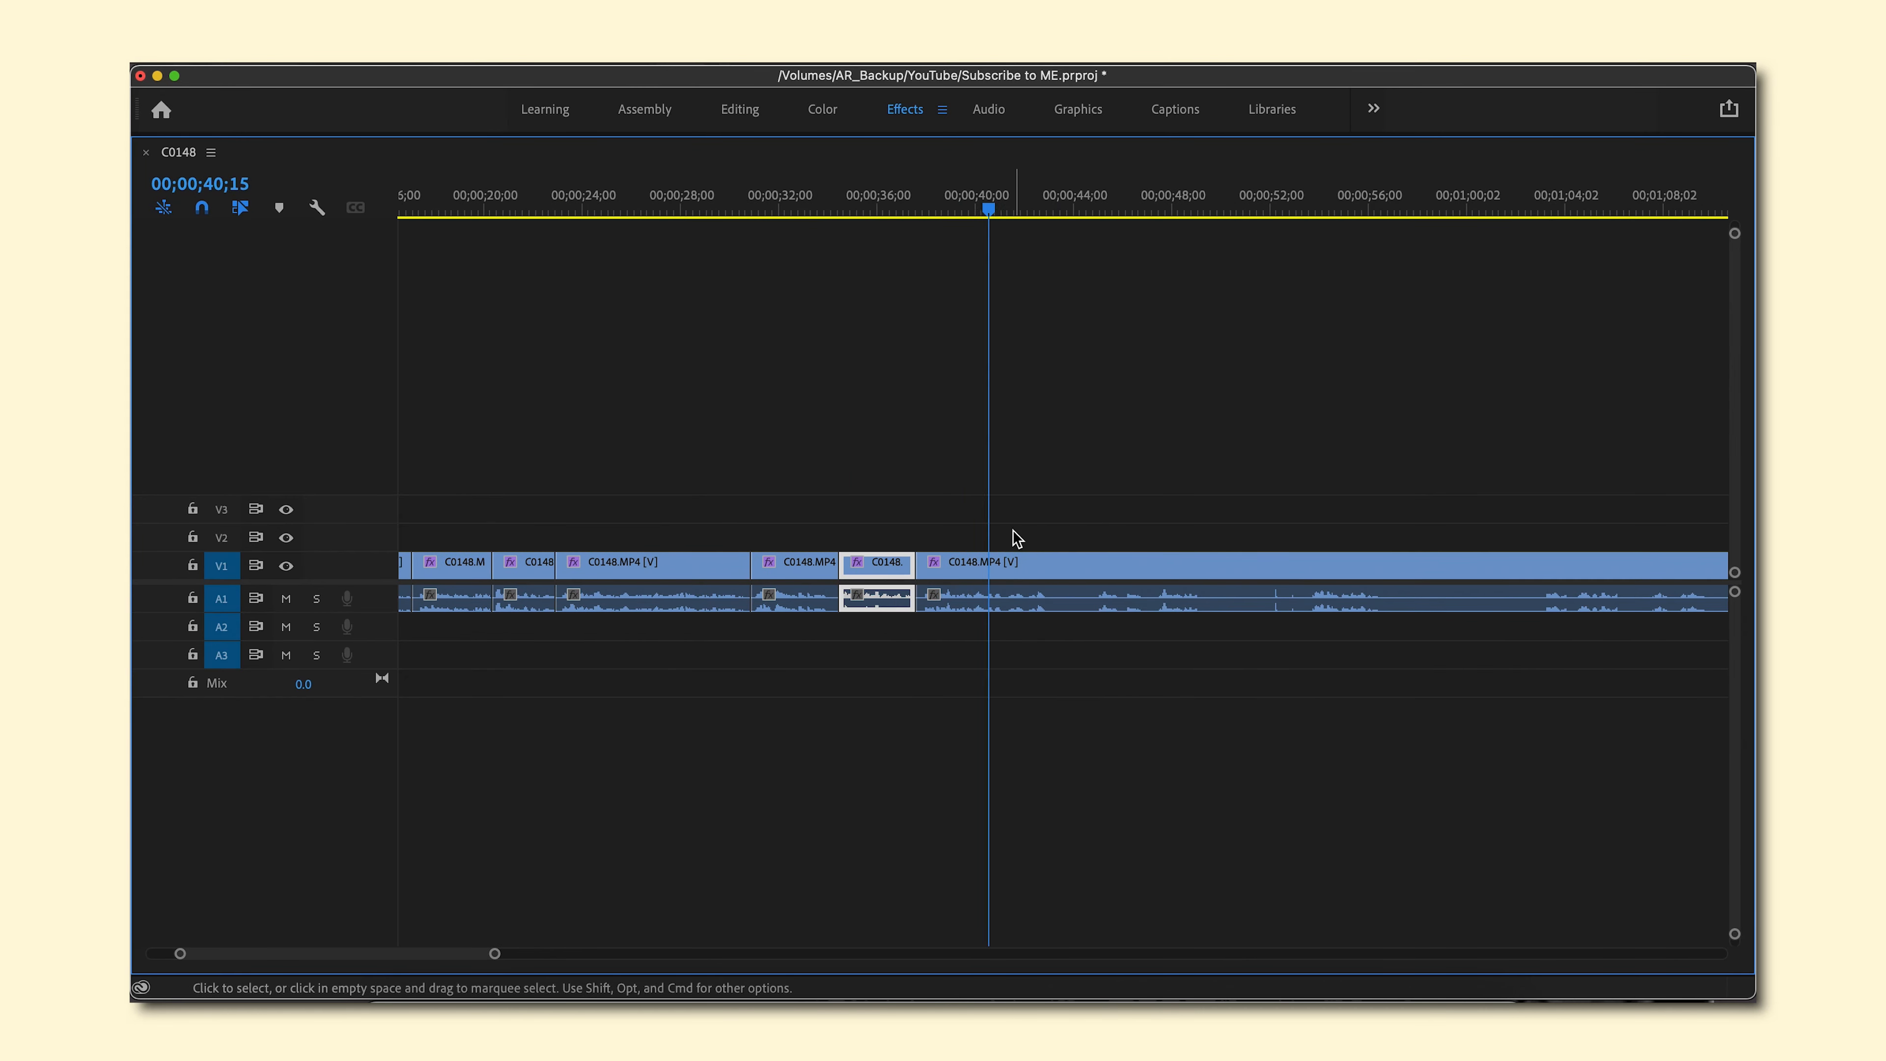
{"action": "key", "text": "super+k"}
{"action": "key", "text": "super+k"}
{"action": "left_click", "coordinate": [1104, 587]}
{"action": "key", "text": "shift+Delete"}
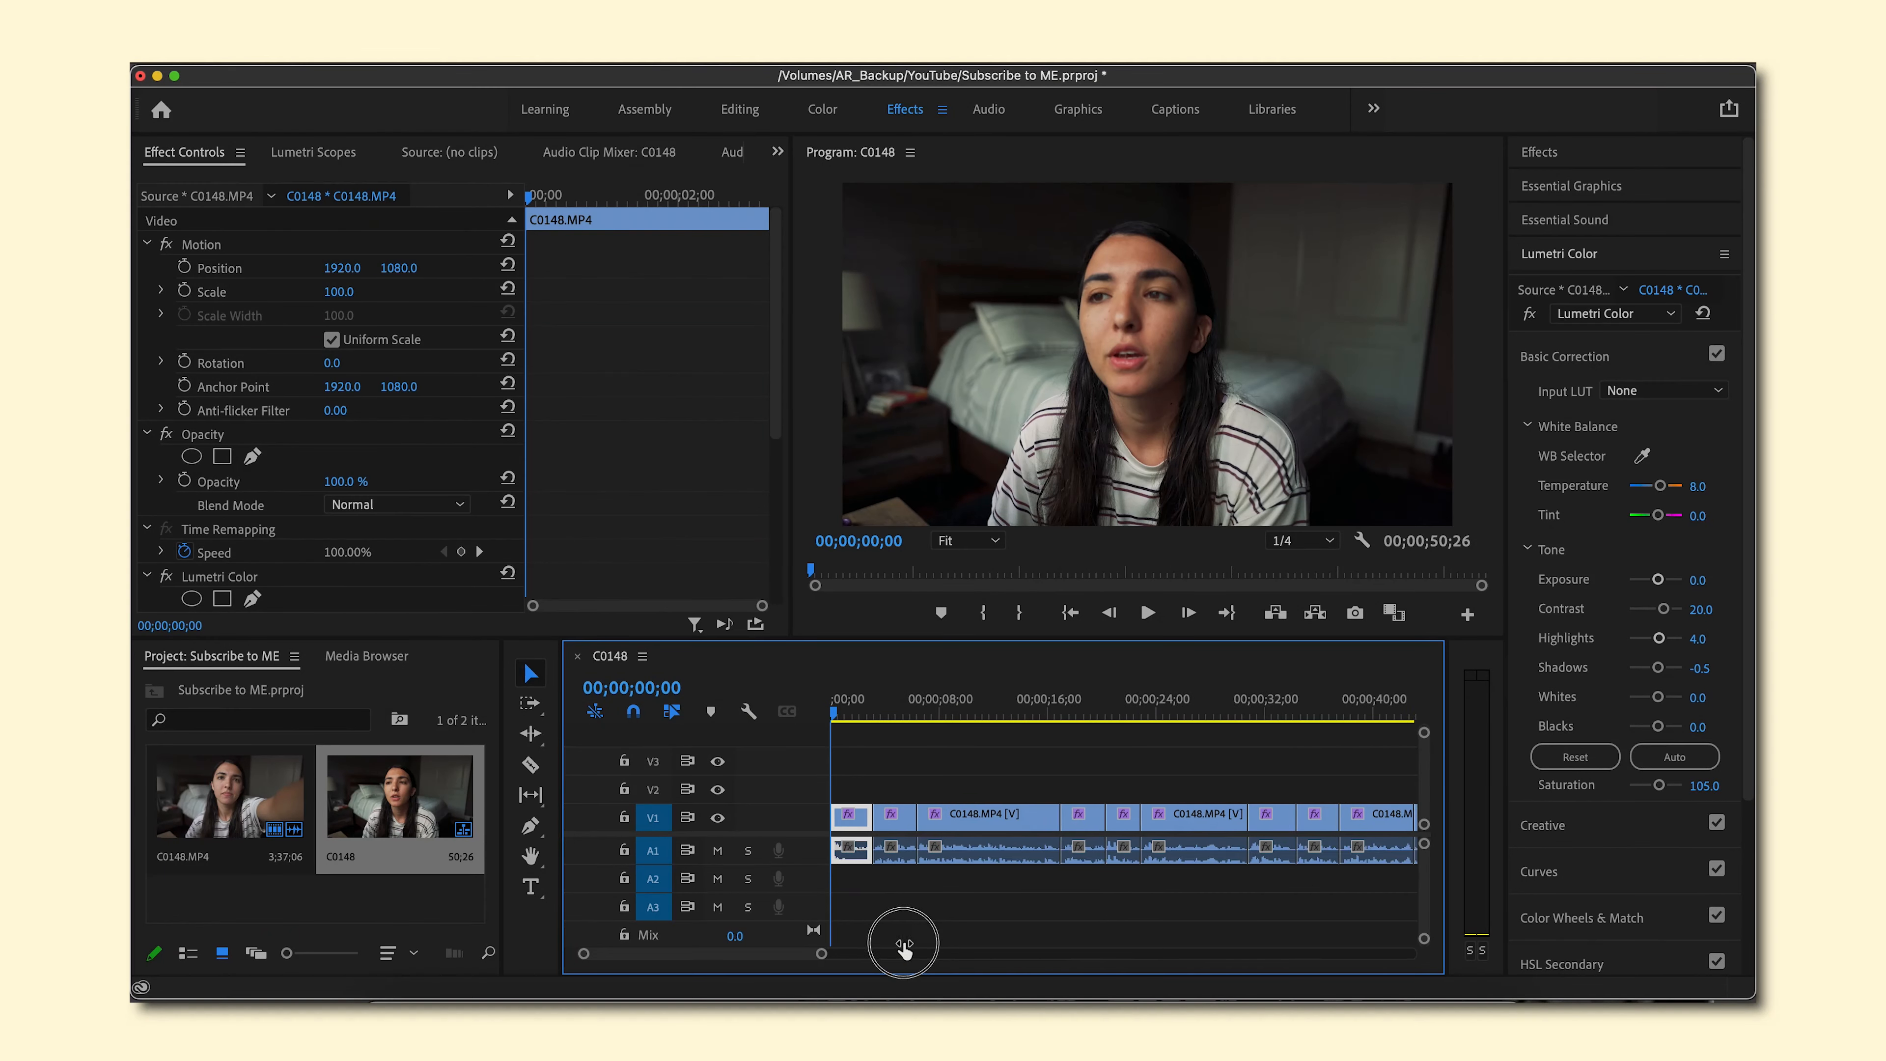
- Play back the rough cut from the start of the sequence to check the edits
{"action": "left_click_drag", "start_coordinate": [903, 944], "coordinate": [897, 942]}
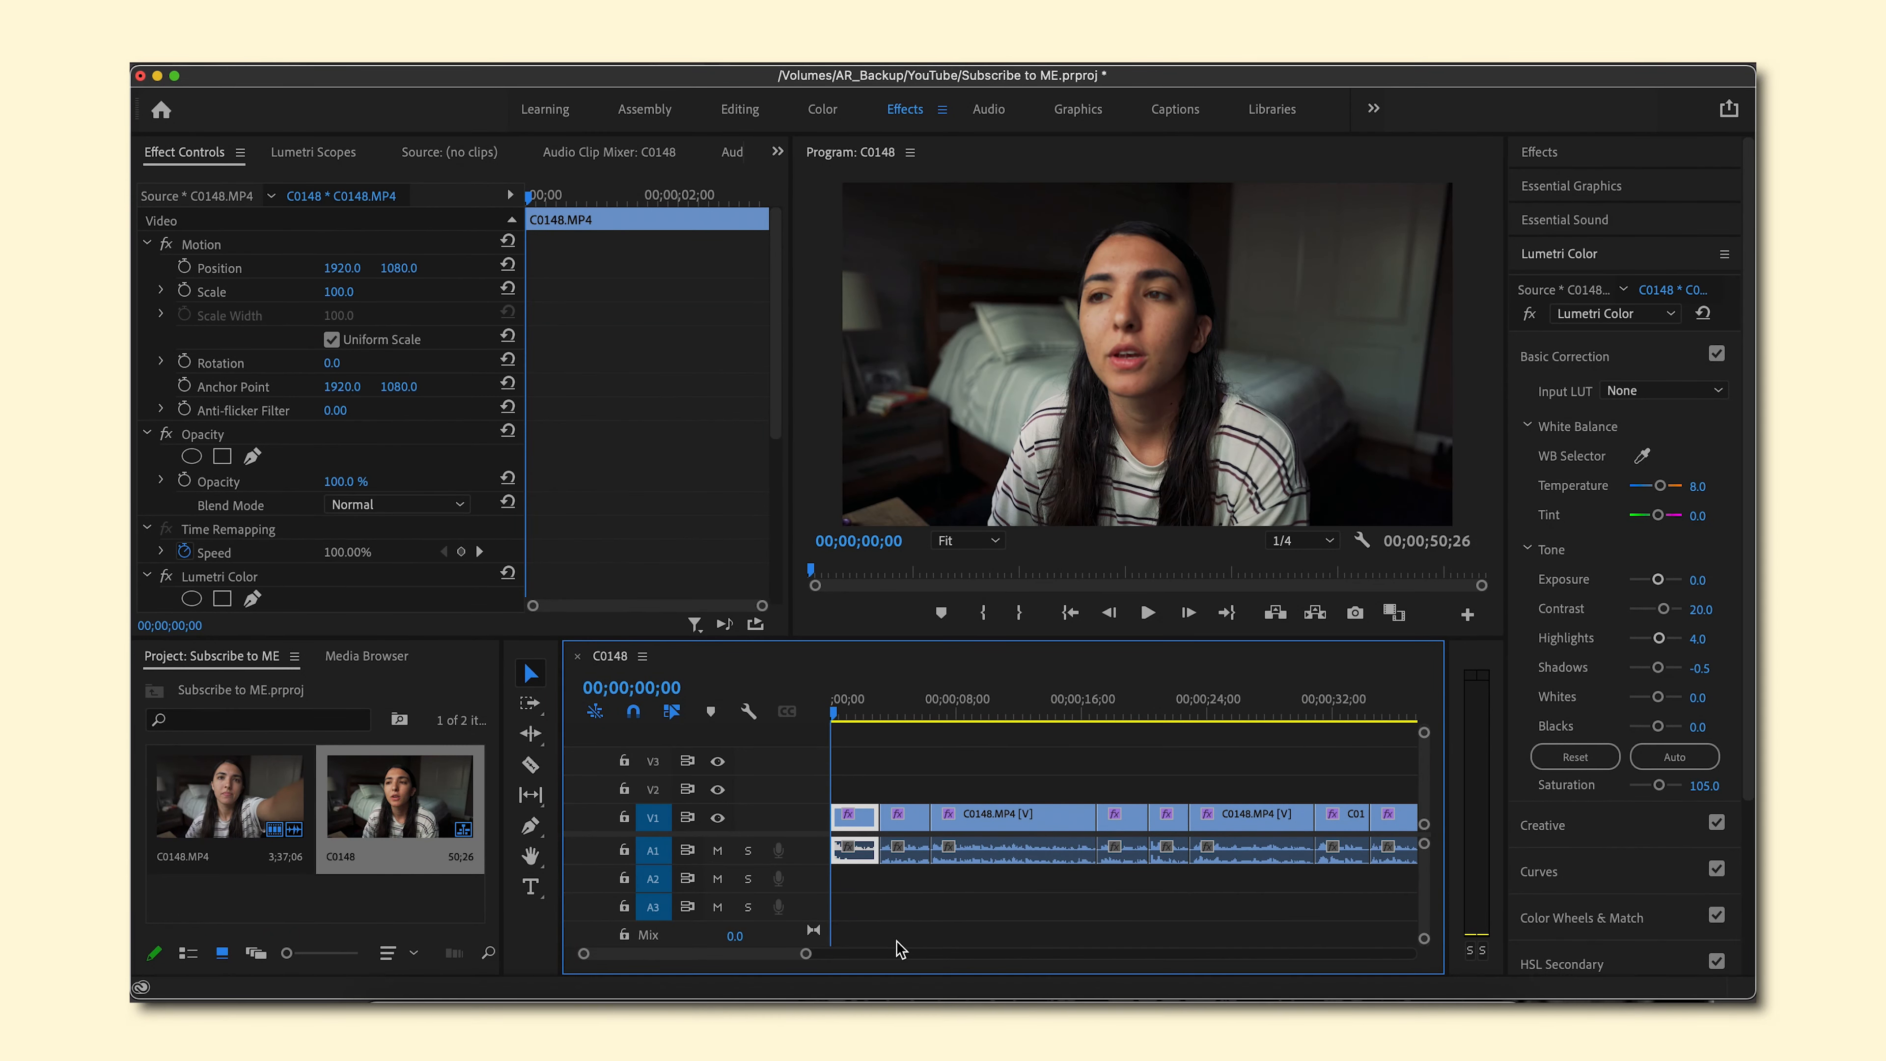
{"action": "key", "text": "space"}
{"action": "key", "text": "XF86AudioRaiseVolume"}
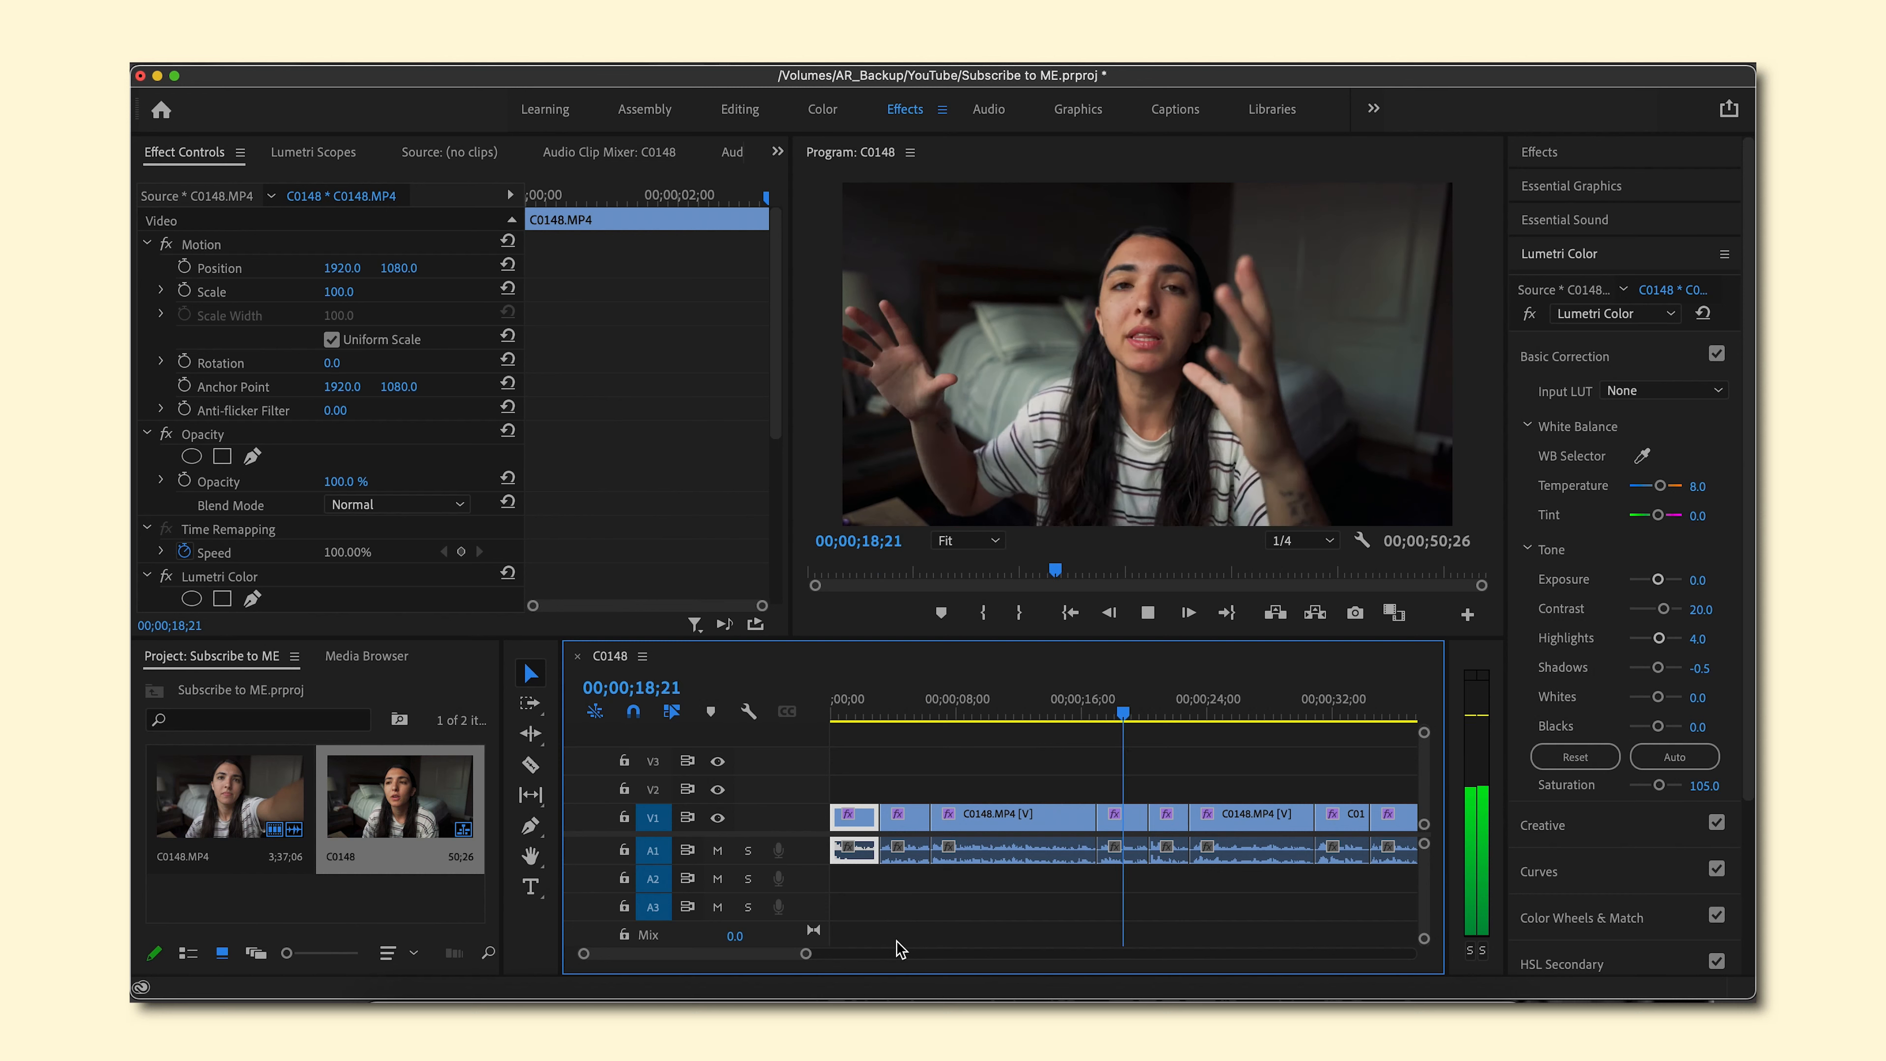
{"action": "key", "text": "space"}
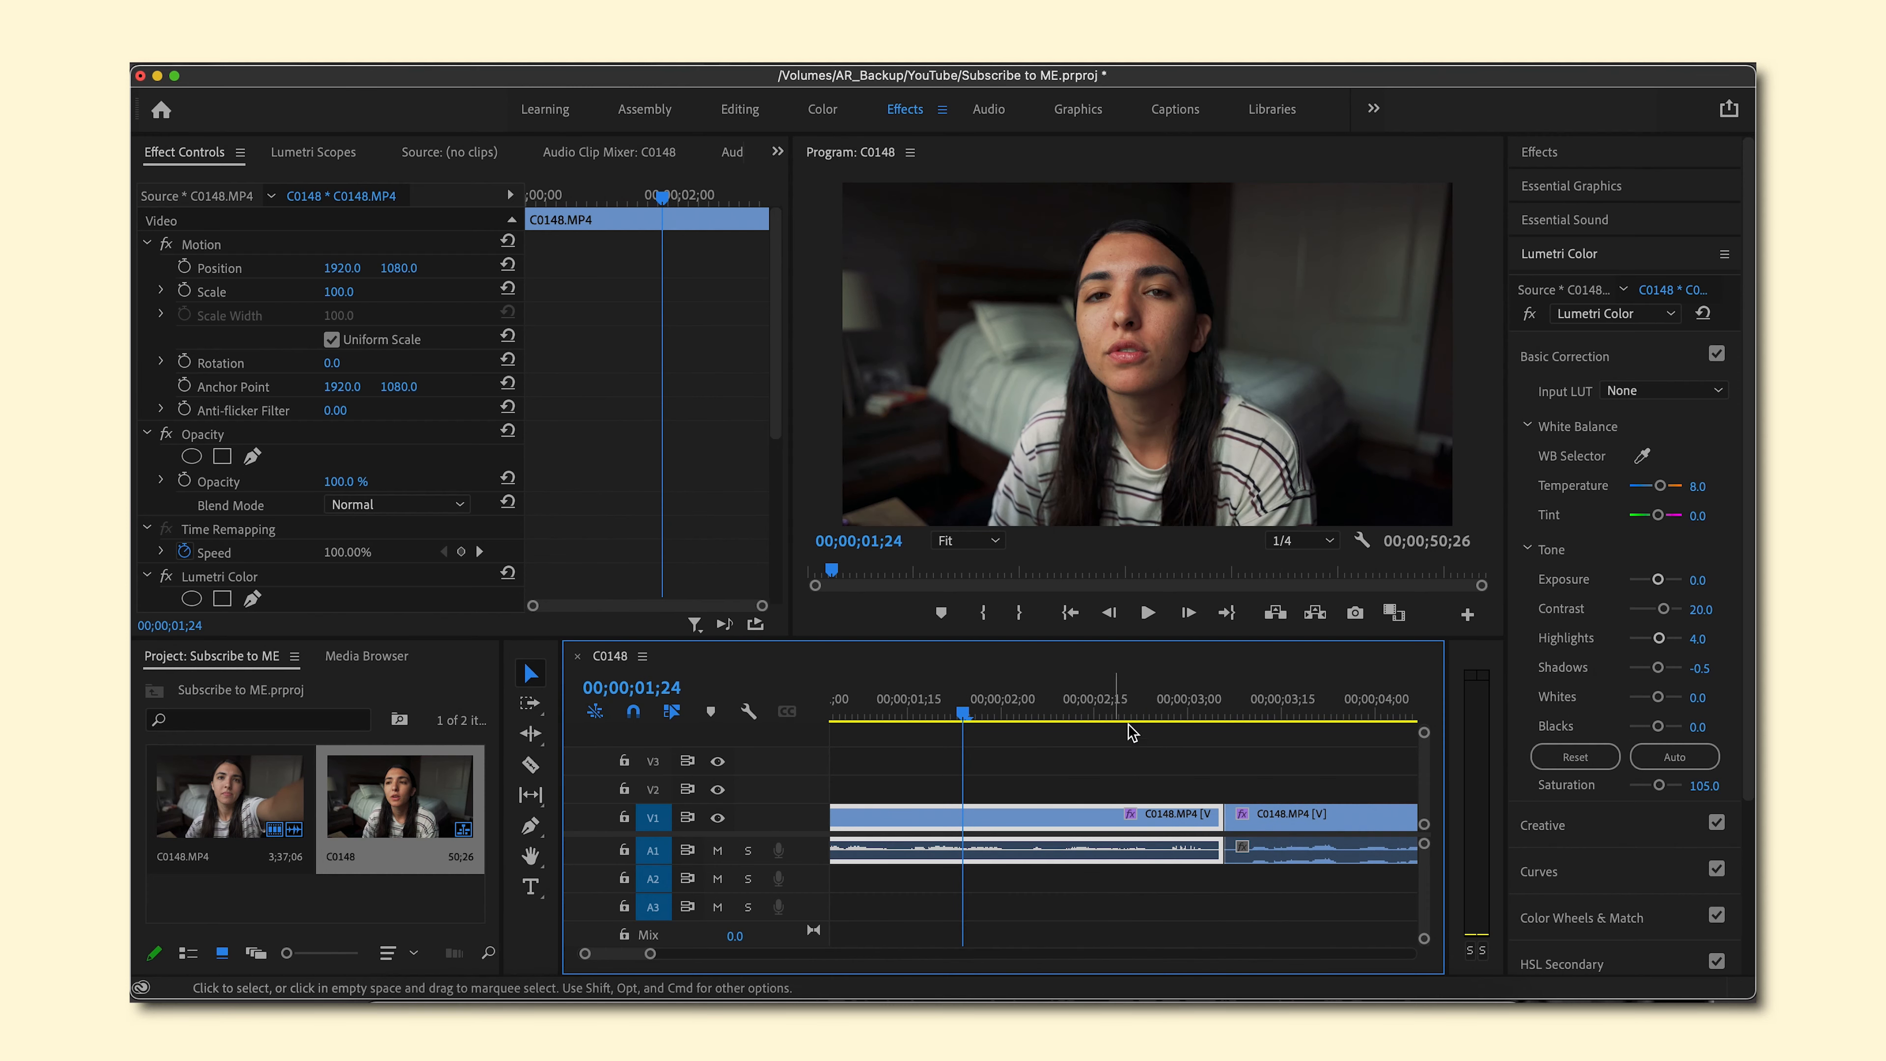
- Move the second clip up to tracks V2 and A2 and shift it to start at 00;00;03;02, overlapping the first clip's end
{"action": "left_click", "coordinate": [1181, 697]}
{"action": "key", "text": "Right"}
{"action": "key", "text": "Right"}
{"action": "key", "text": "Right"}
{"action": "key", "text": "Right"}
{"action": "left_click_drag", "start_coordinate": [1277, 858], "coordinate": [1291, 797]}
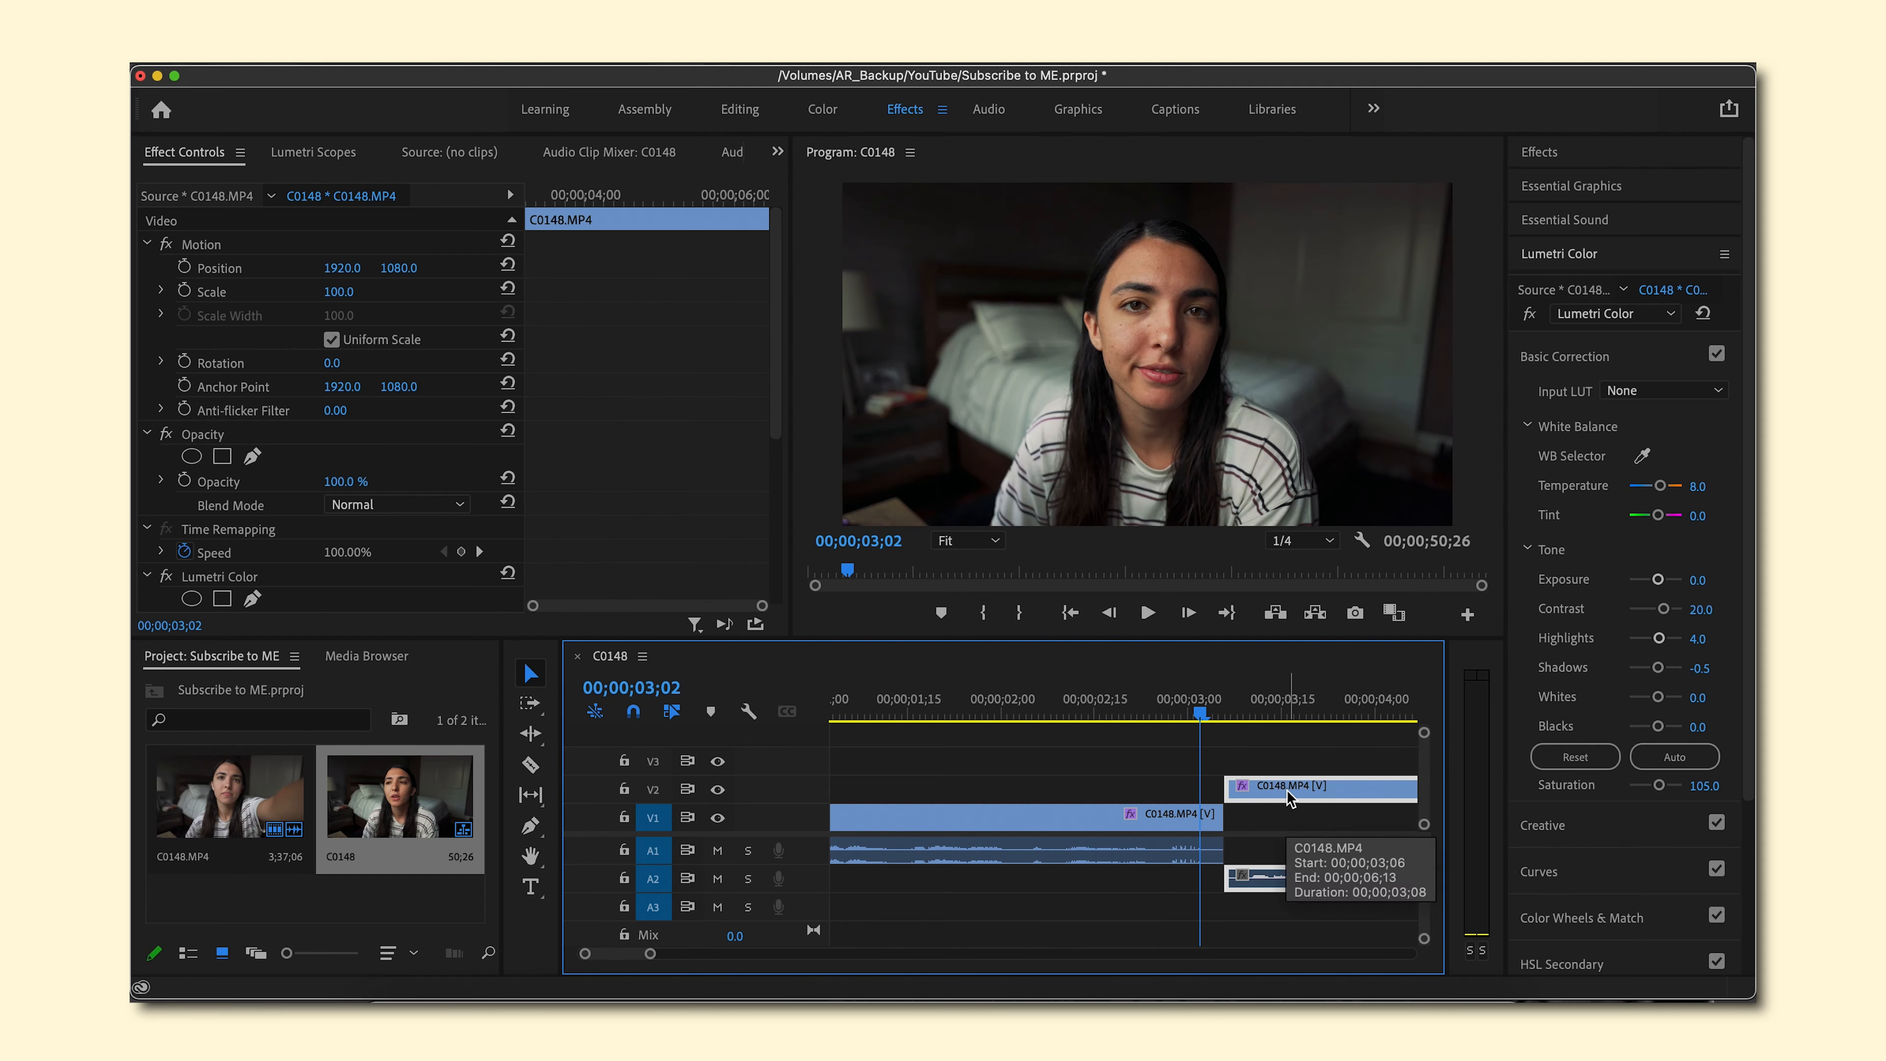
{"action": "left_click_drag", "start_coordinate": [1289, 795], "coordinate": [1268, 797]}
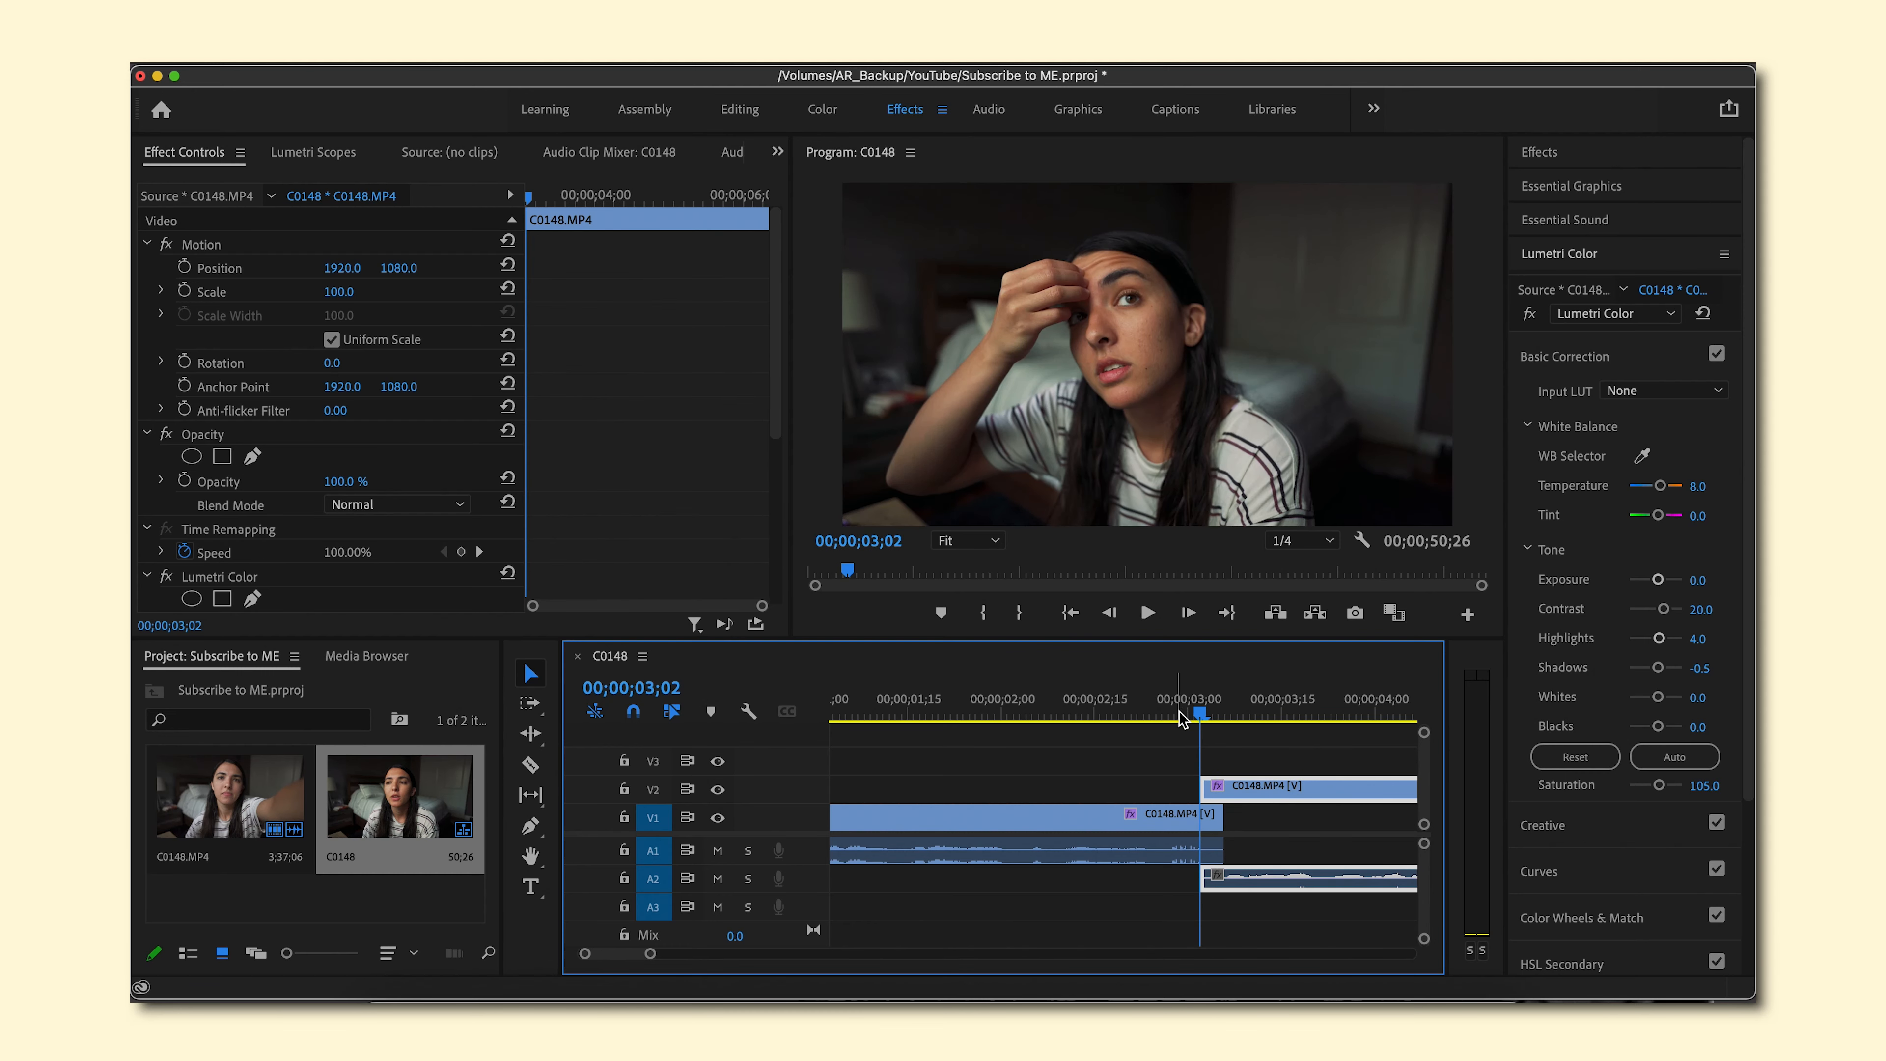
- Unlink the V2 clip's video from its audio and trim the video's start to the end of the V1 clip
{"action": "left_click", "coordinate": [1145, 713]}
{"action": "mouse_move", "coordinate": [1155, 720]}
{"action": "left_mouse_down"}
{"action": "mouse_move", "coordinate": [1169, 712]}
{"action": "mouse_move", "coordinate": [1129, 709]}
{"action": "mouse_move", "coordinate": [1185, 709]}
{"action": "left_mouse_up"}
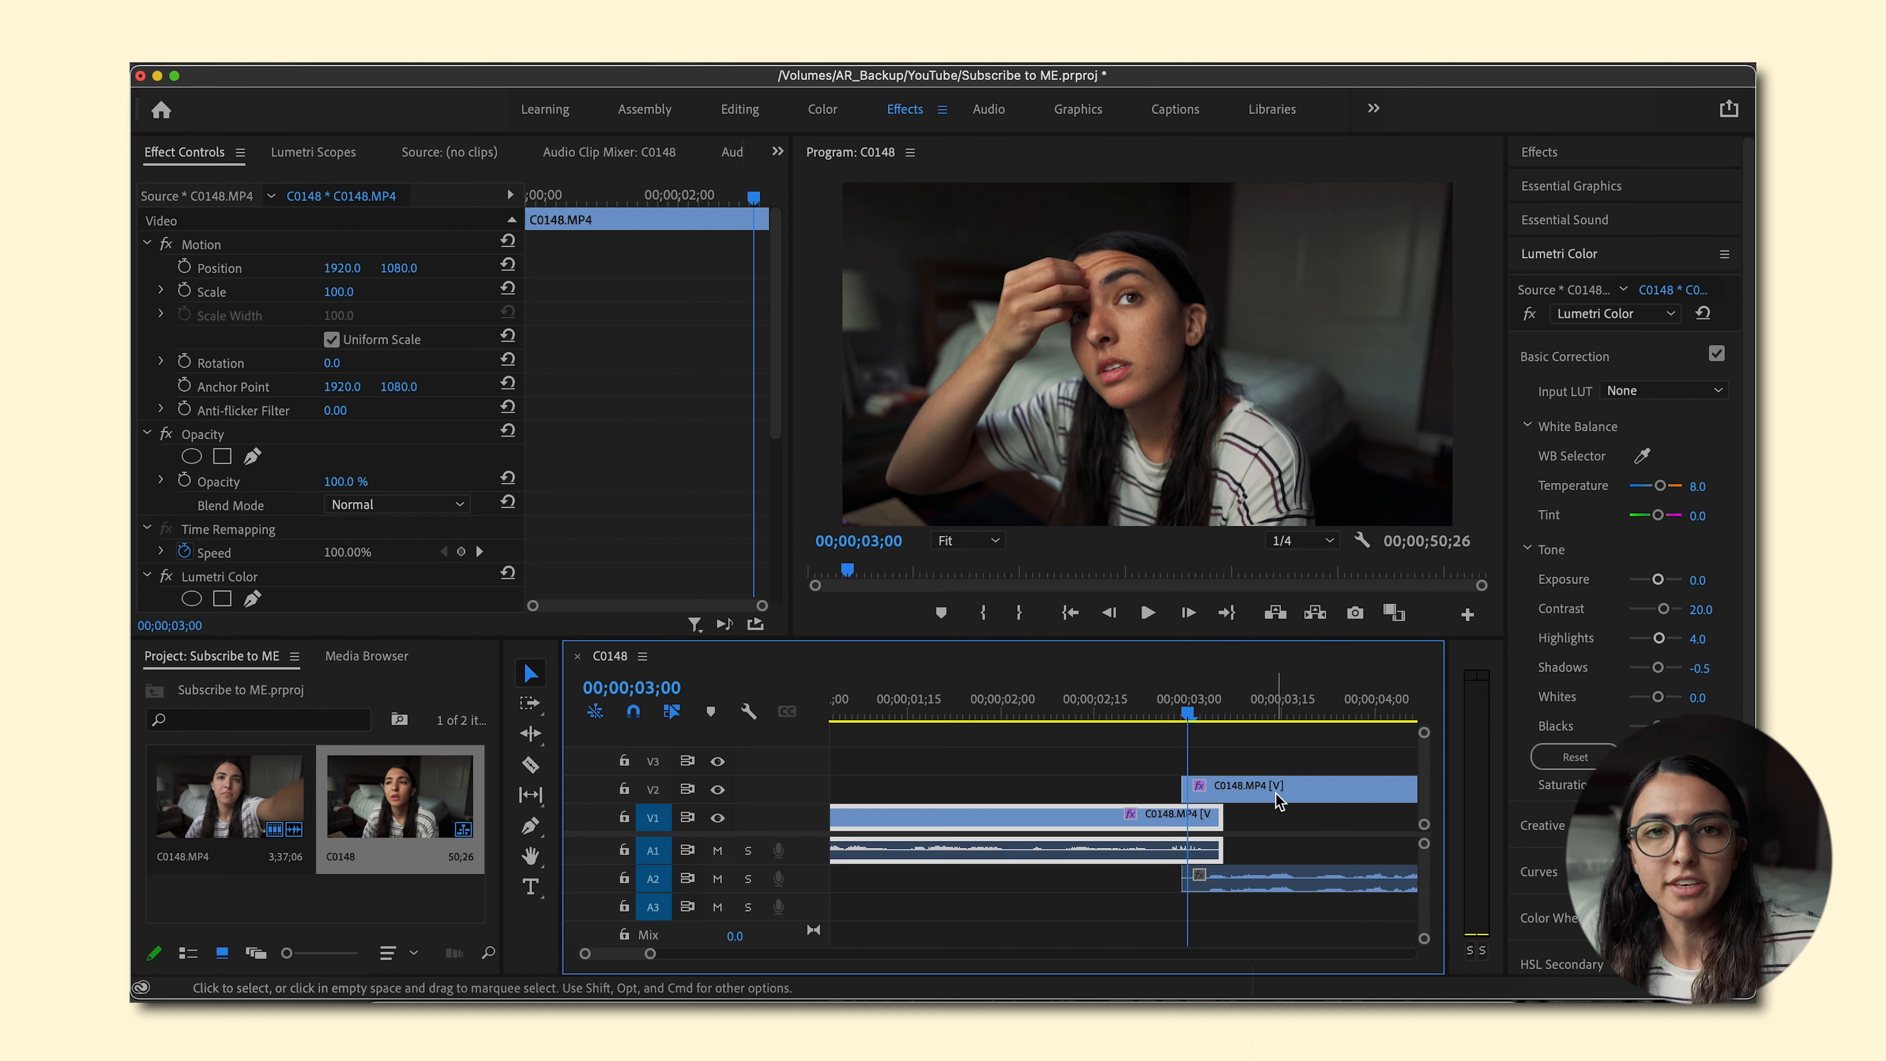
{"action": "left_click", "coordinate": [1275, 800]}
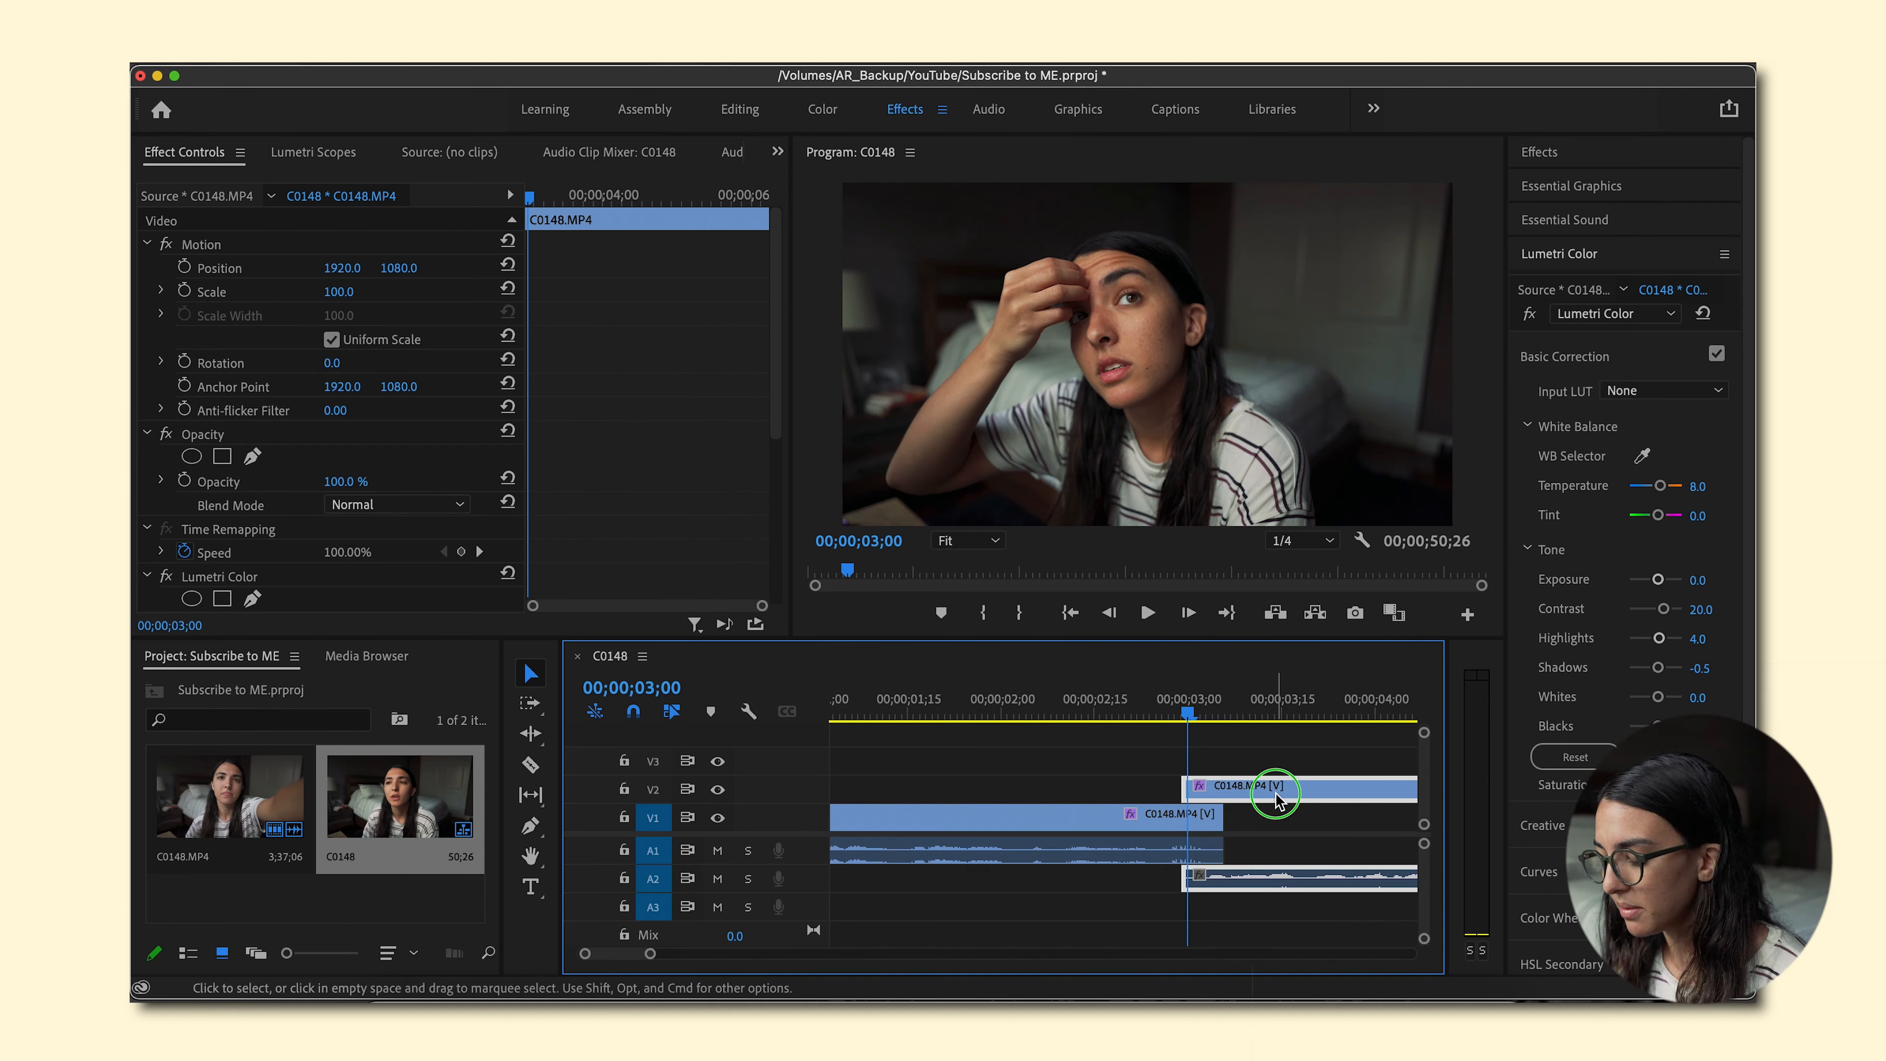
{"action": "right_click", "coordinate": [1275, 800]}
{"action": "left_click", "coordinate": [1330, 868]}
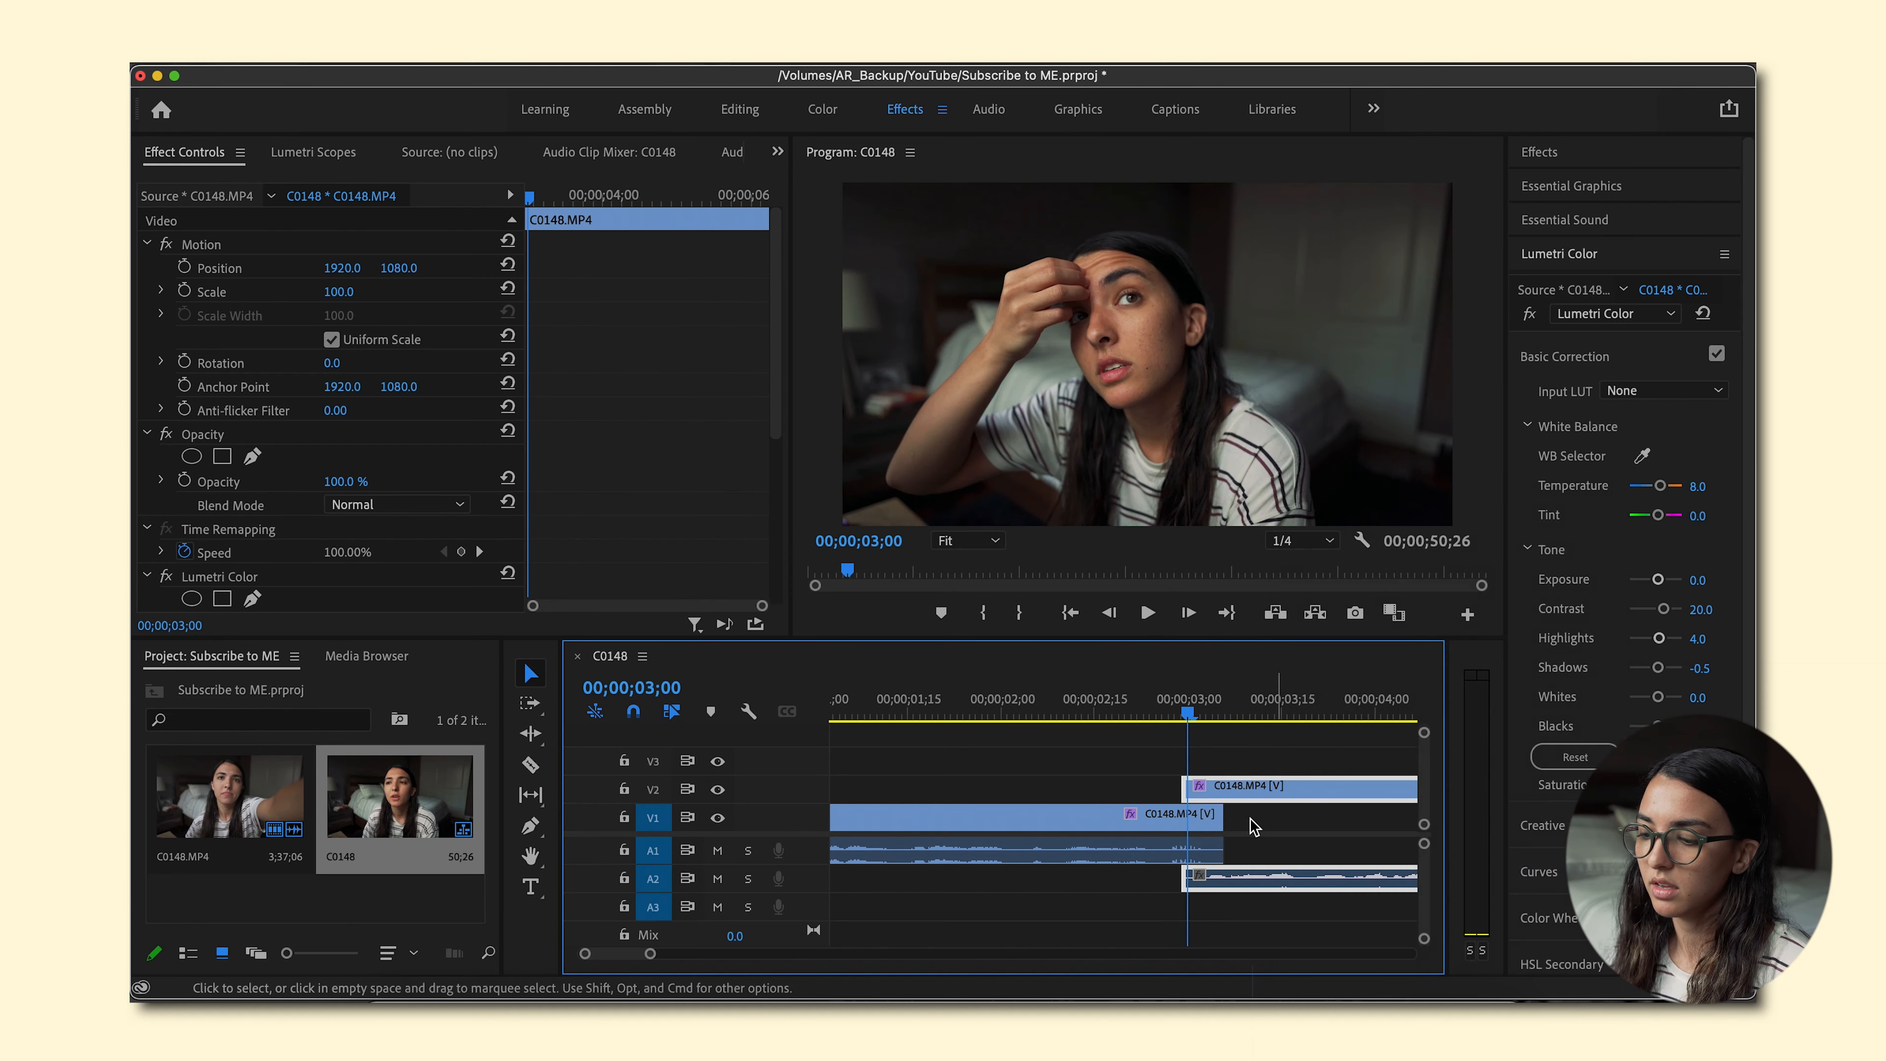
{"action": "left_click", "coordinate": [1190, 787]}
{"action": "left_click", "coordinate": [1149, 708]}
{"action": "left_click_drag", "start_coordinate": [1187, 789], "coordinate": [1230, 788]}
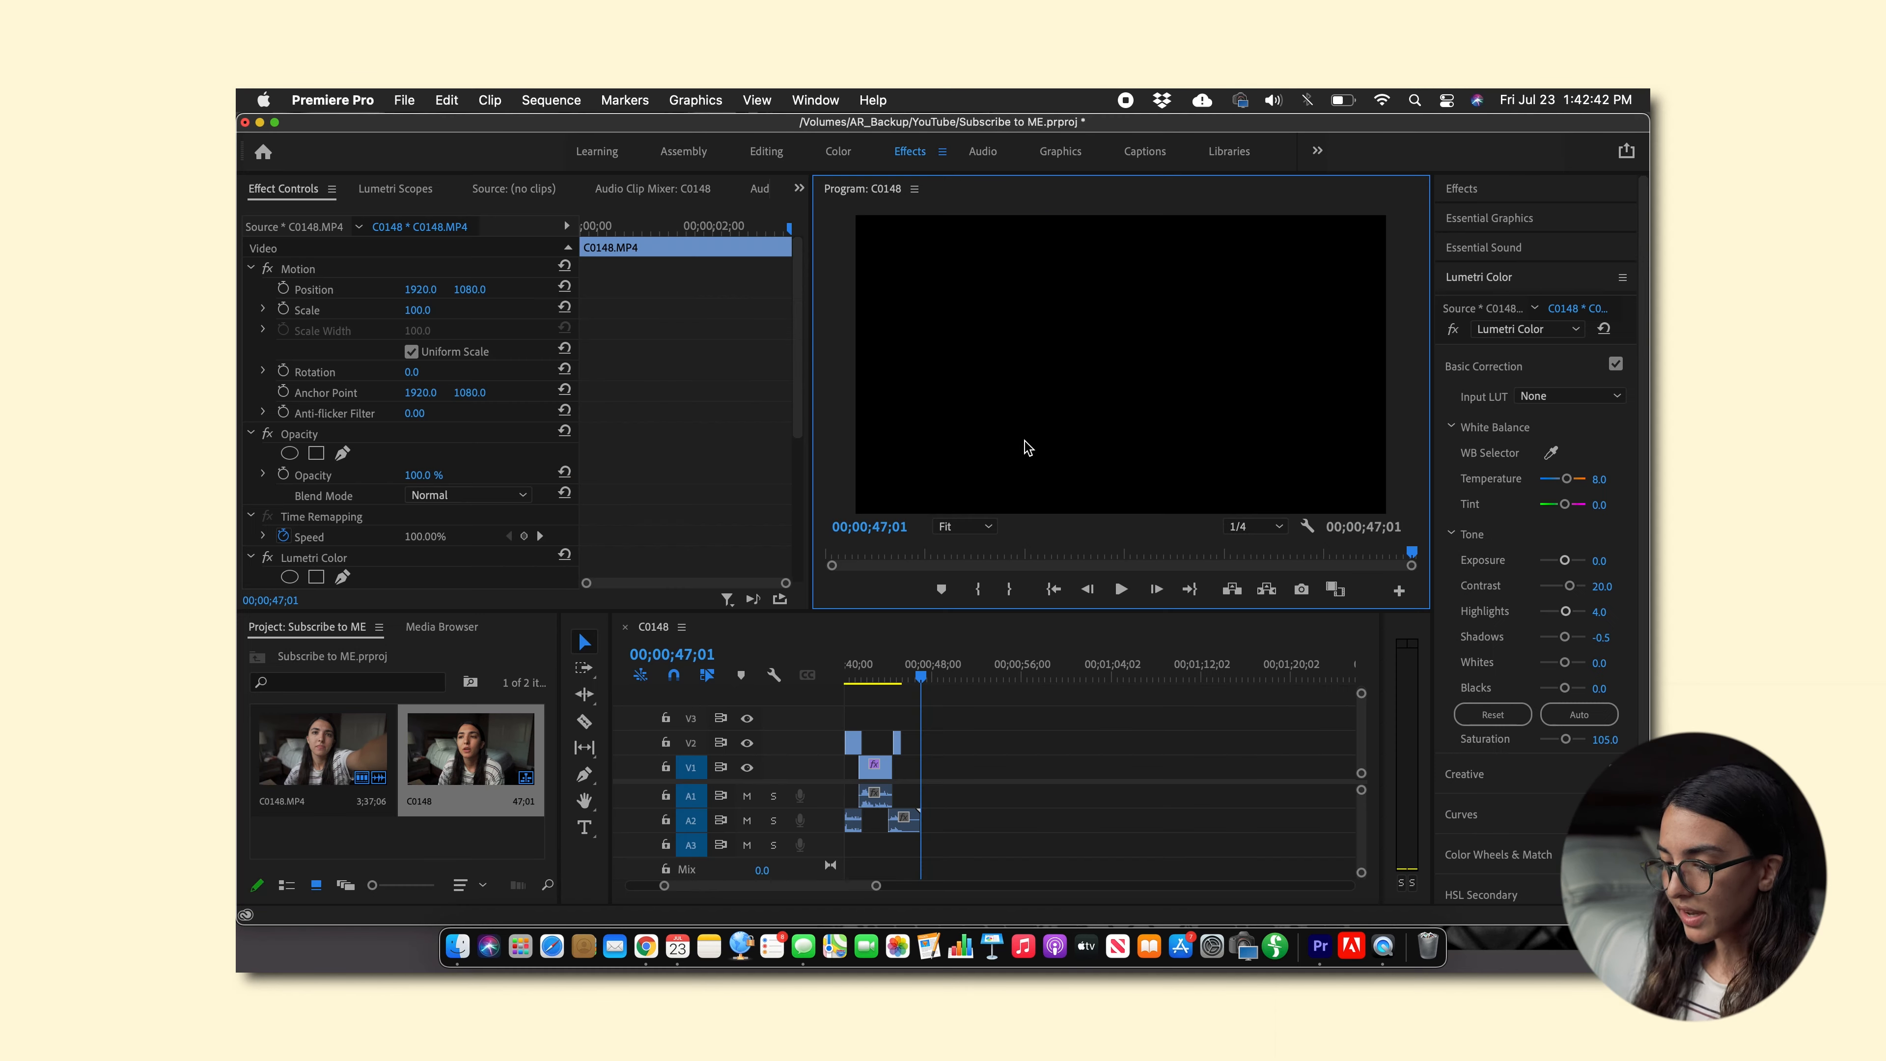
- Enable Position and Scale keyframes for the Transform effect on the first V2 clip at 00;00;04;19
{"action": "scroll", "coordinate": [938, 803], "scroll_direction": "left", "scroll_amount": 8}
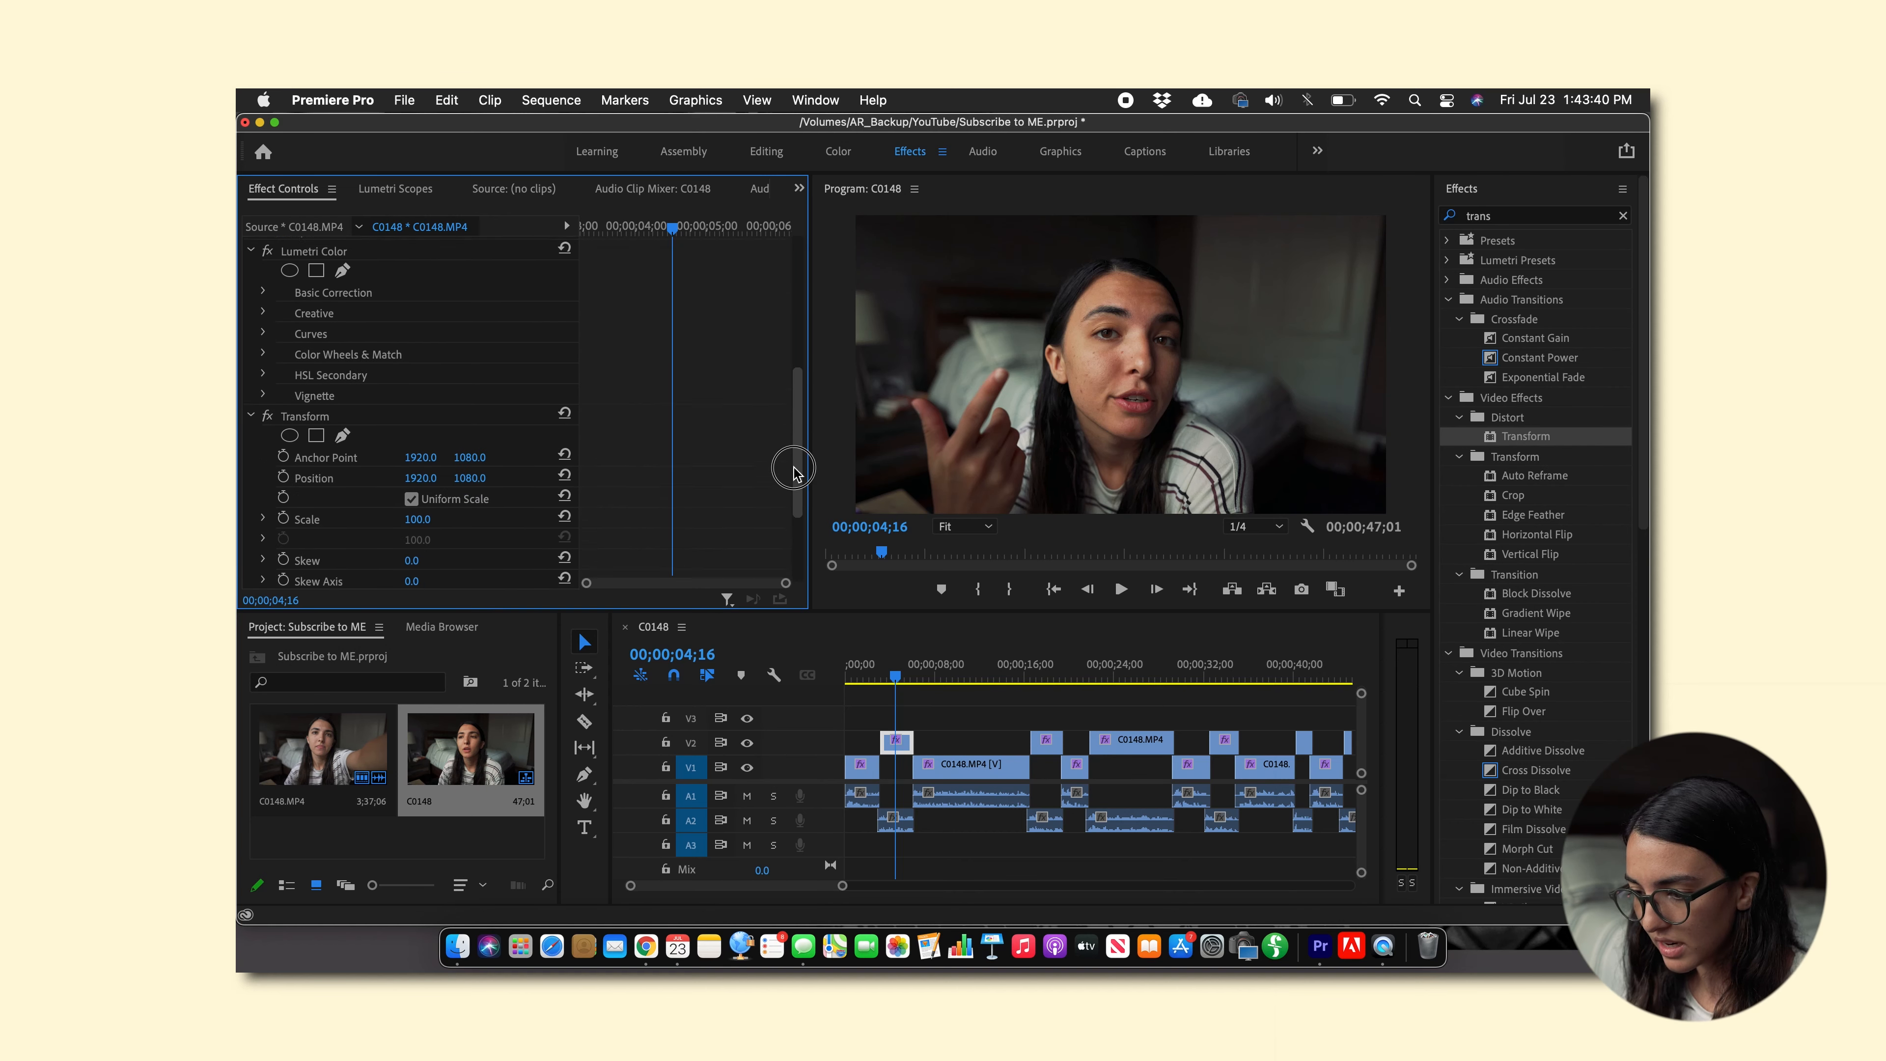
{"action": "scroll", "coordinate": [787, 463], "scroll_direction": "down", "scroll_amount": 5}
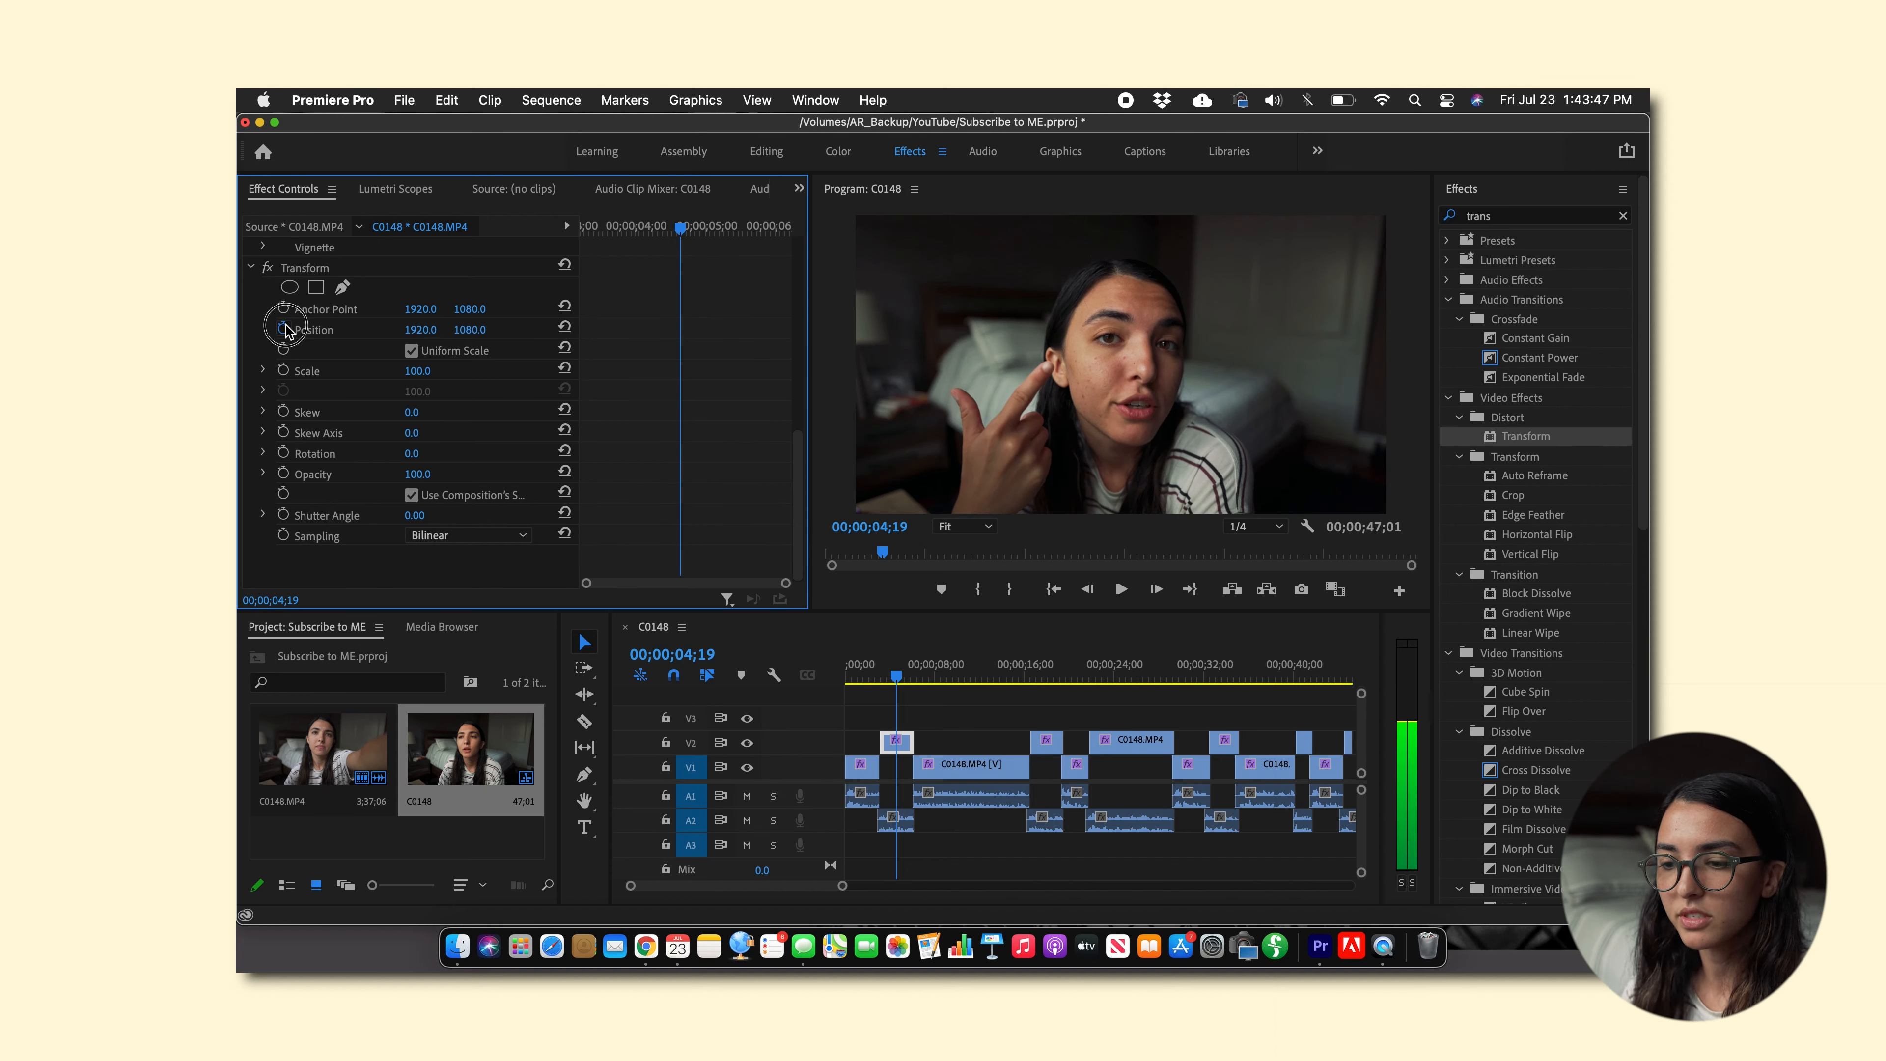
{"action": "left_click", "coordinate": [284, 370]}
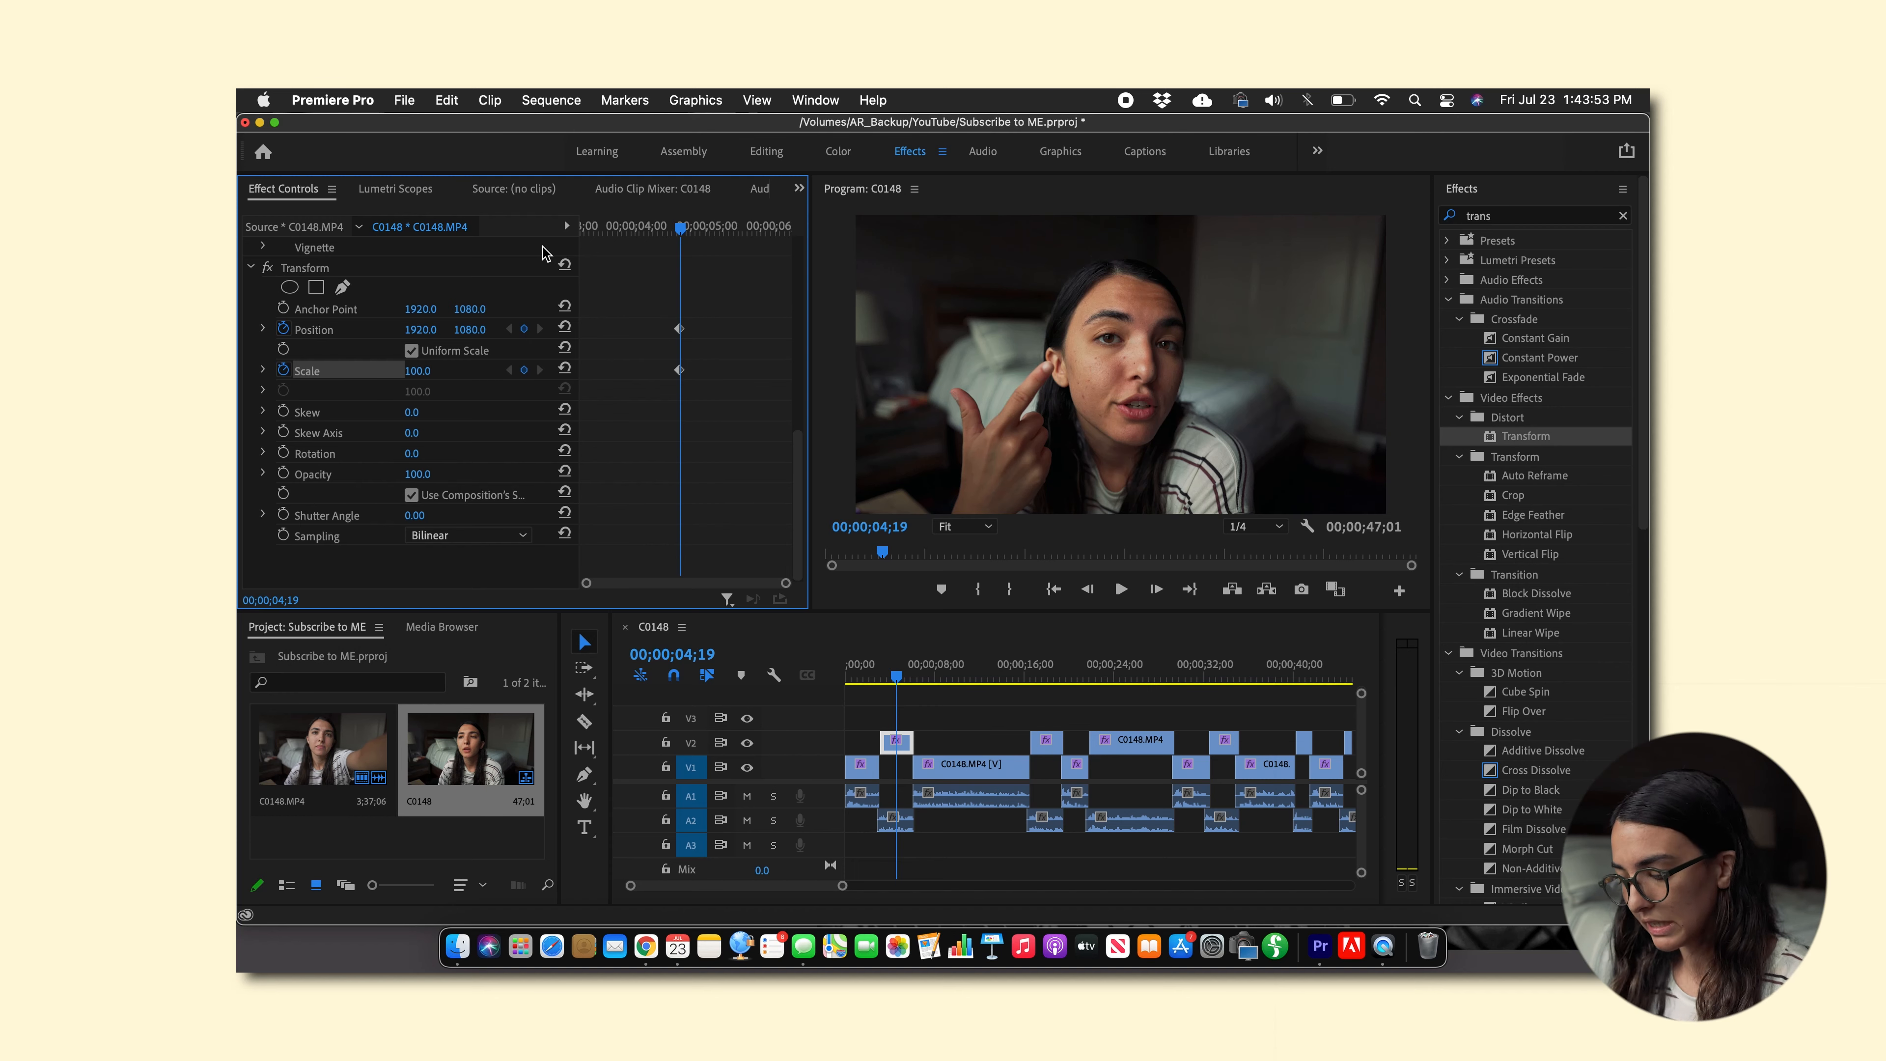
- Animate the Transform effect to Scale 120 and horizontal Position 2131, with the ending keyframes at 00;00;04;22
{"action": "key", "text": "space"}
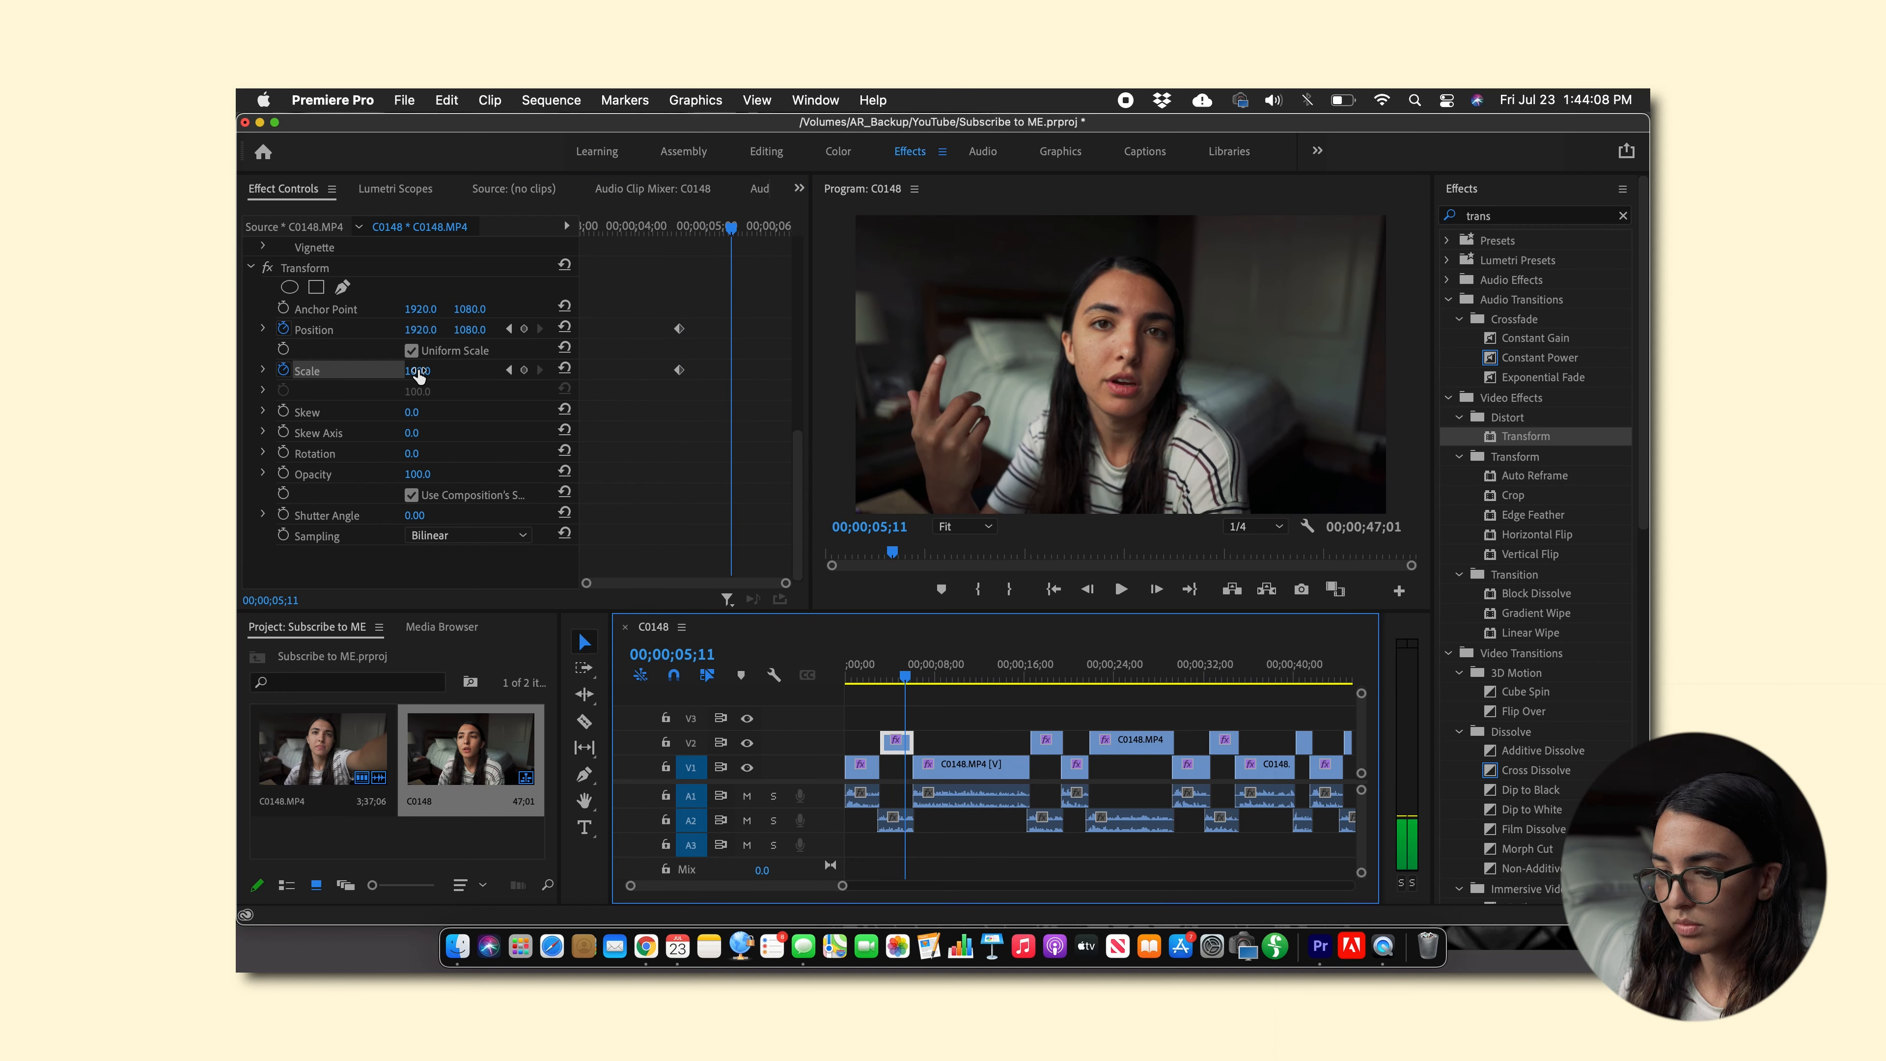
{"action": "left_click", "coordinate": [427, 370]}
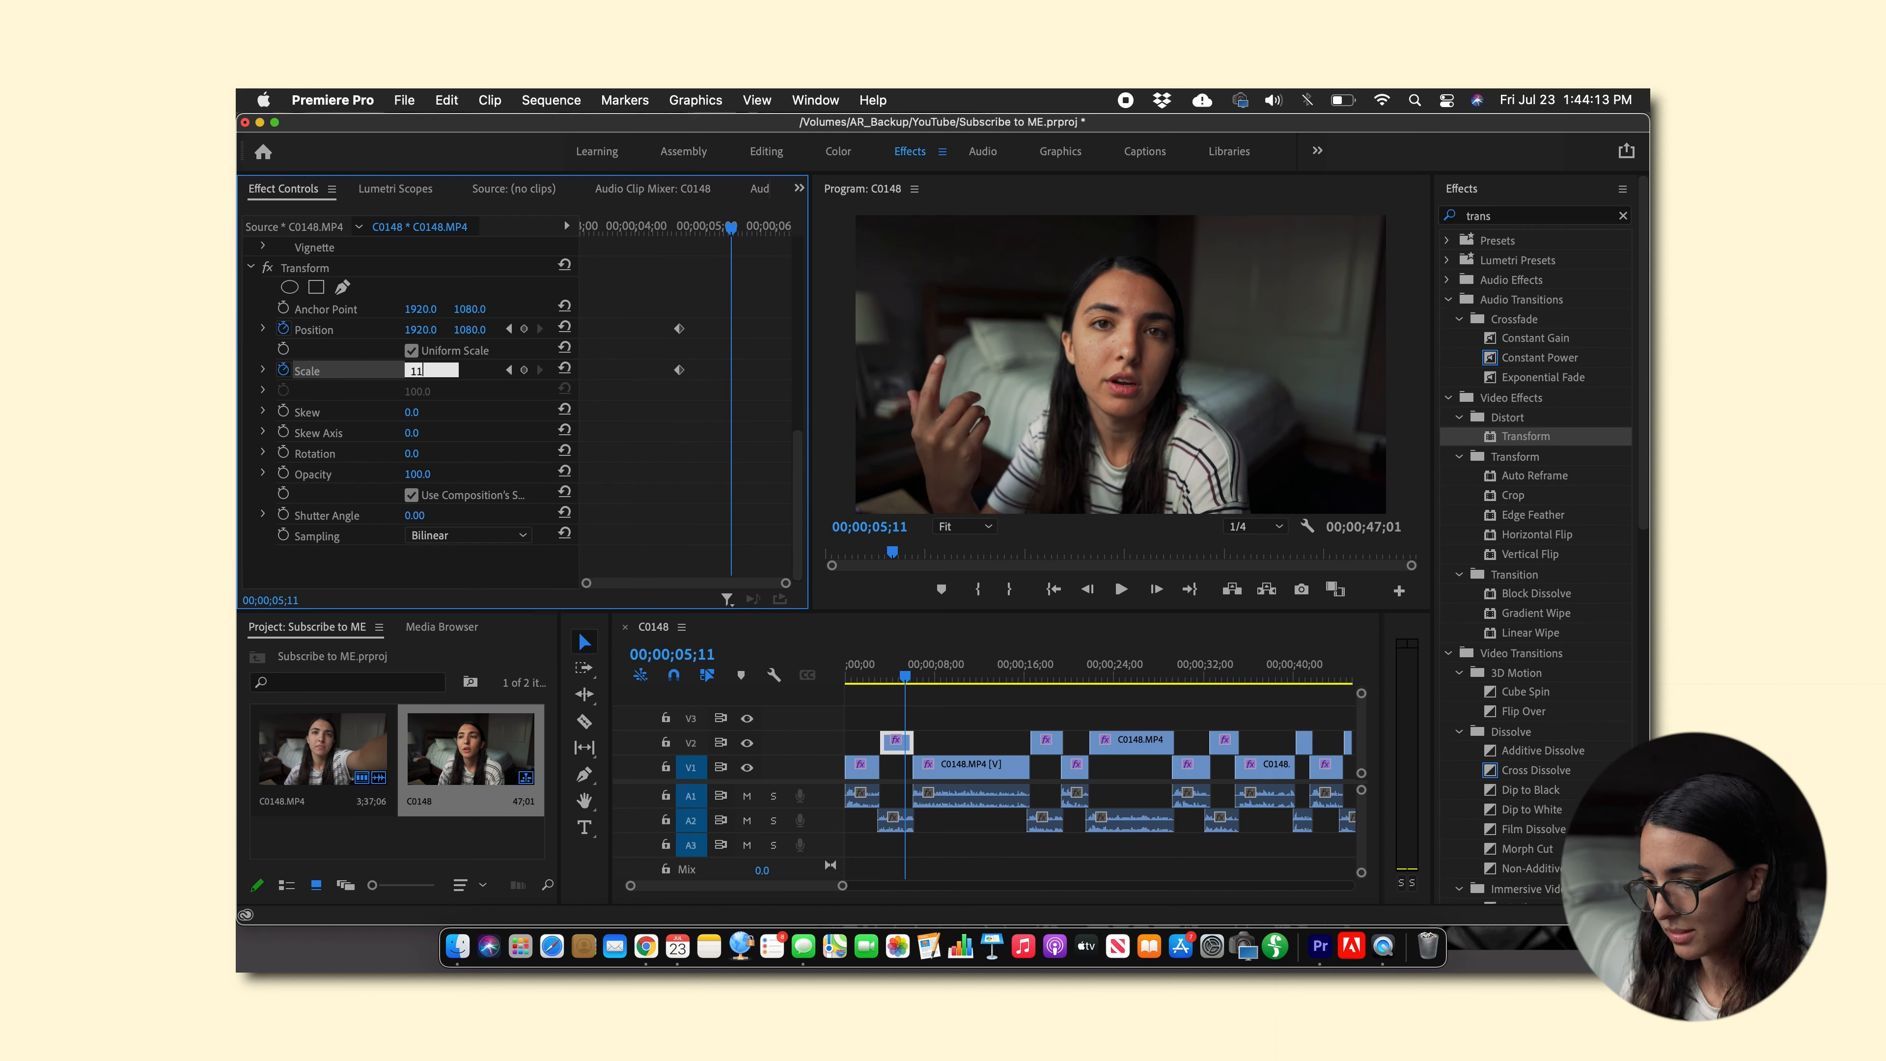
{"action": "type", "text": "110"}
{"action": "key", "text": "Return"}
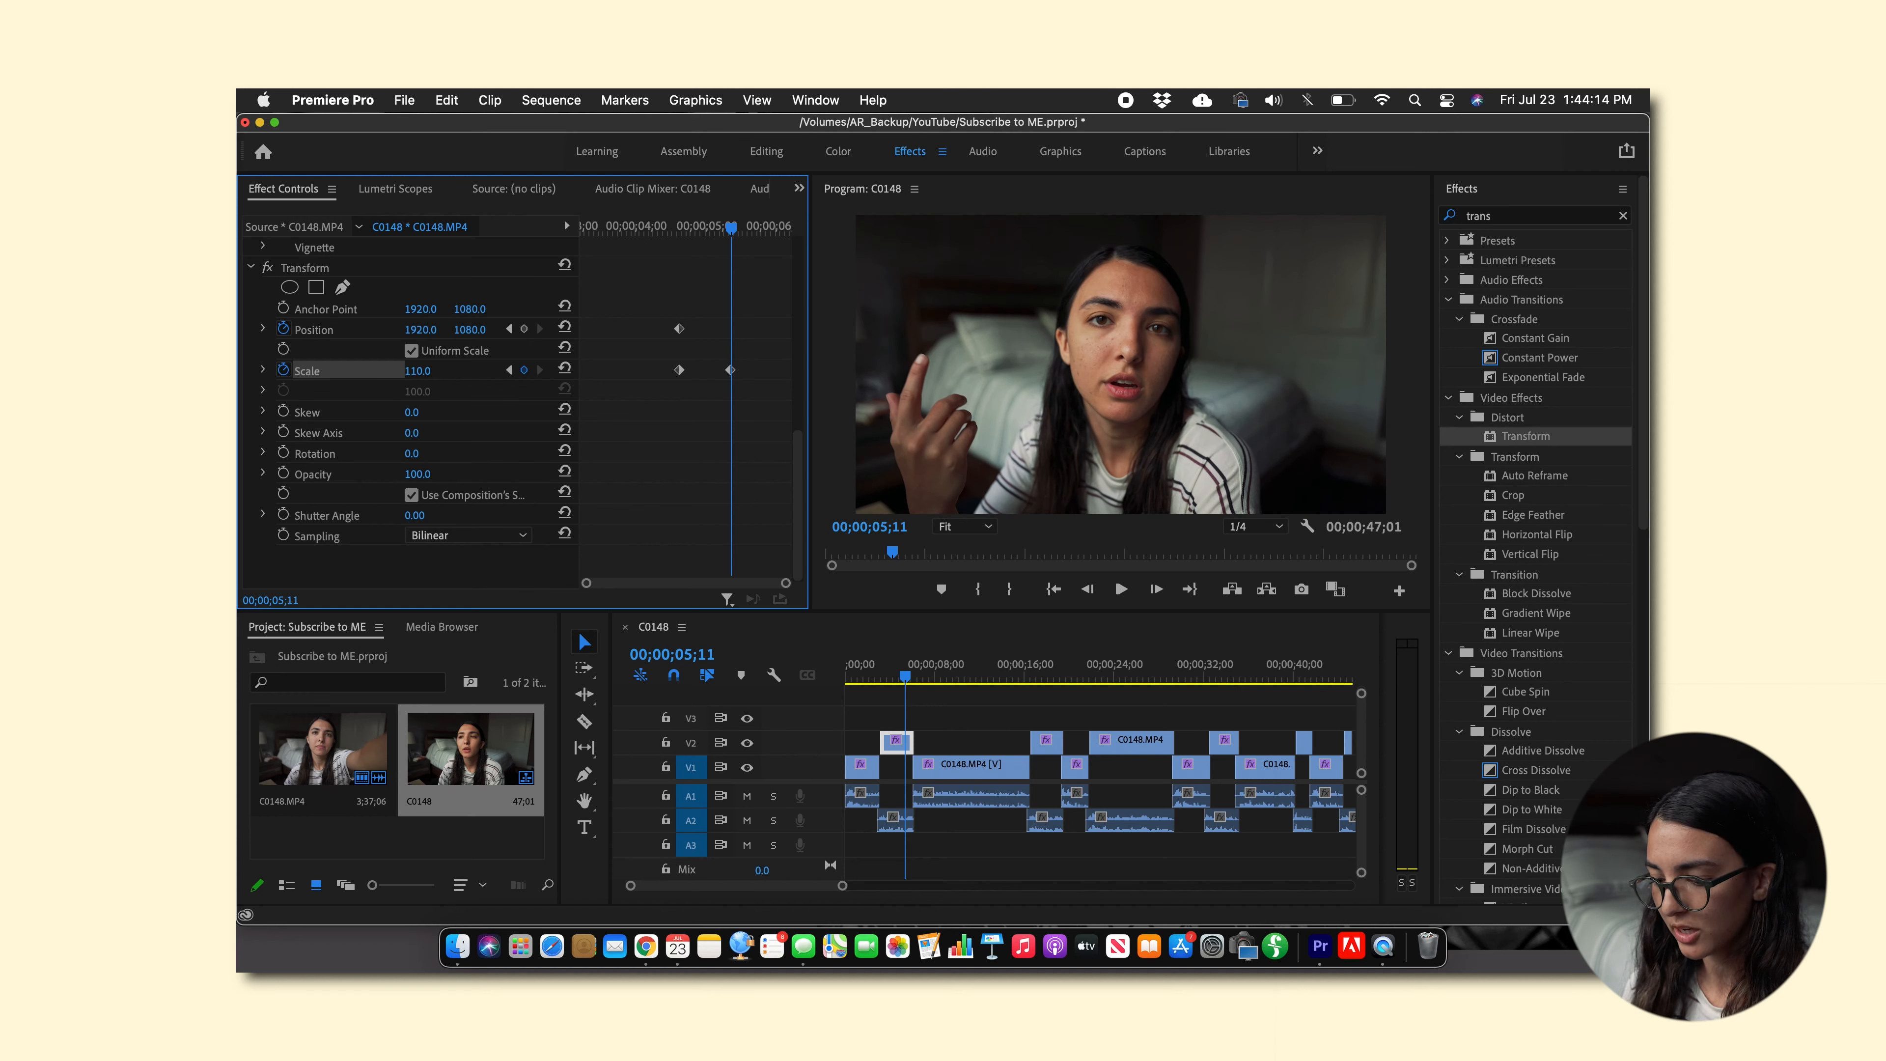
{"action": "key", "text": "Return"}
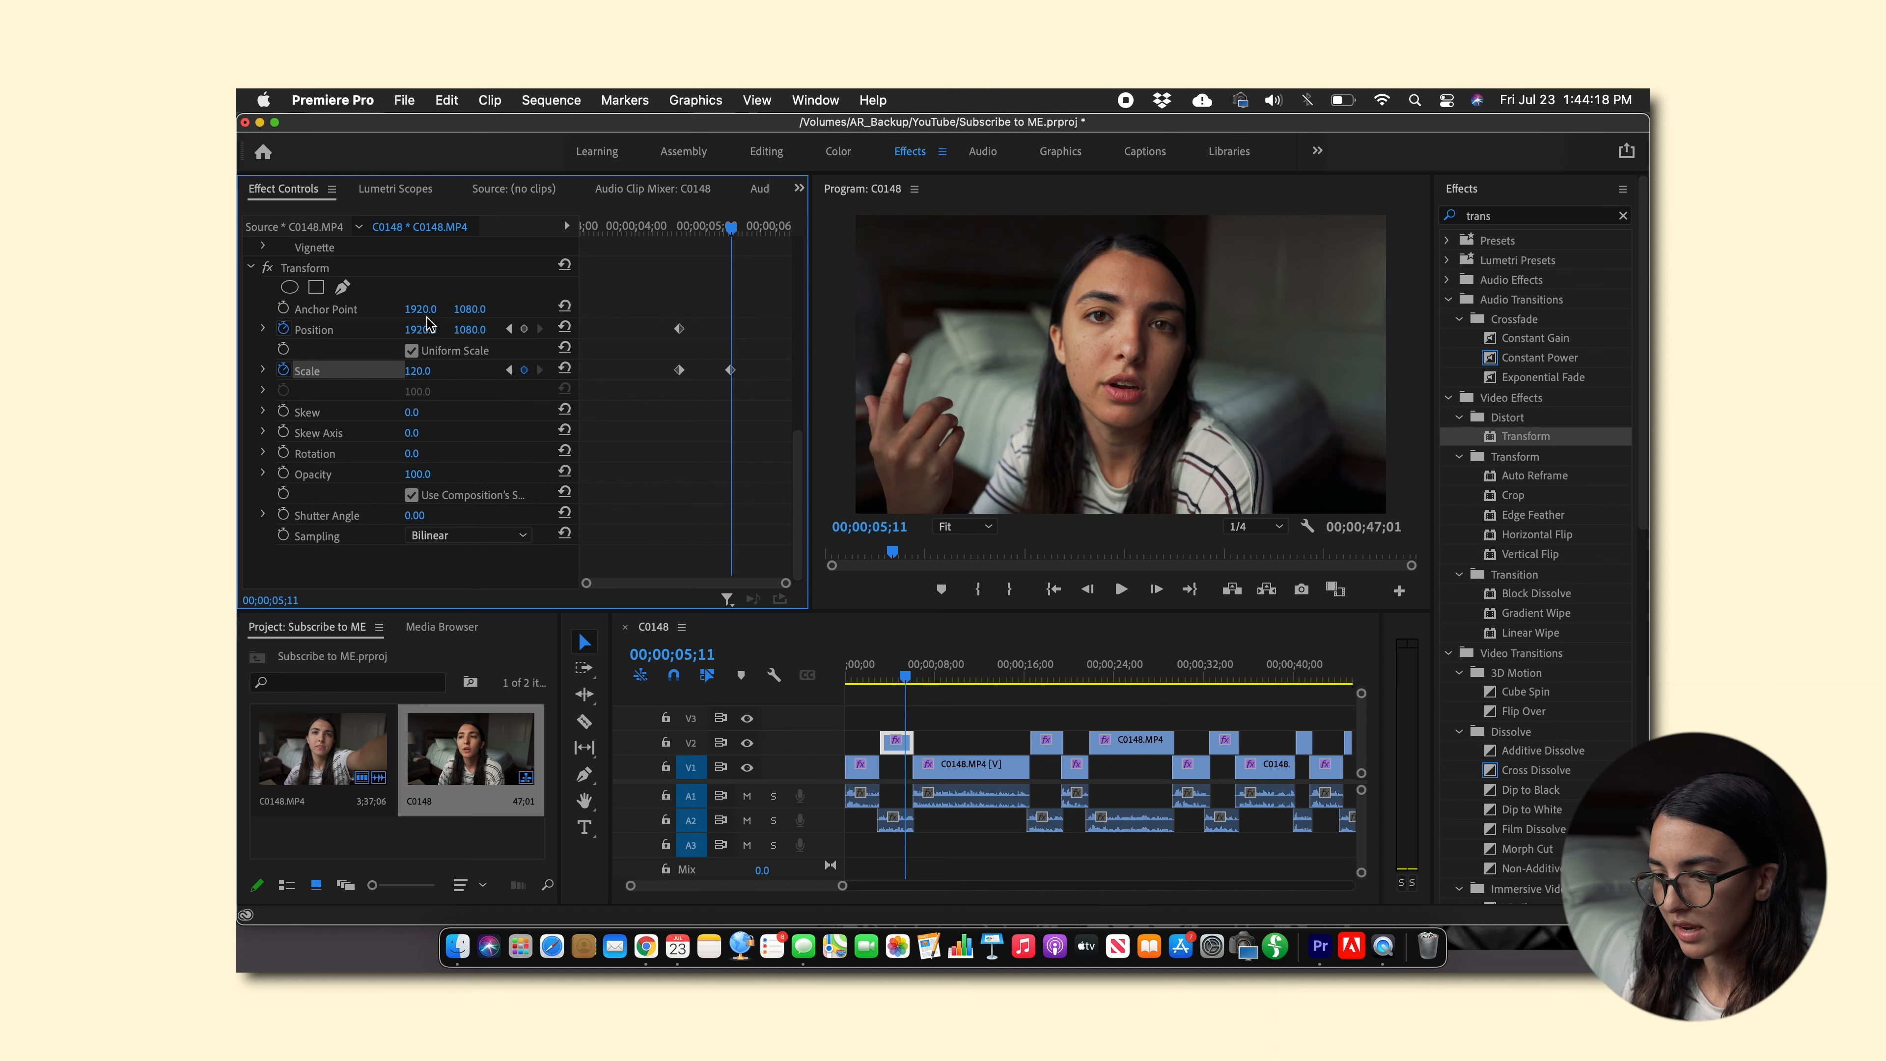
{"action": "left_click_drag", "start_coordinate": [420, 330], "coordinate": [429, 331]}
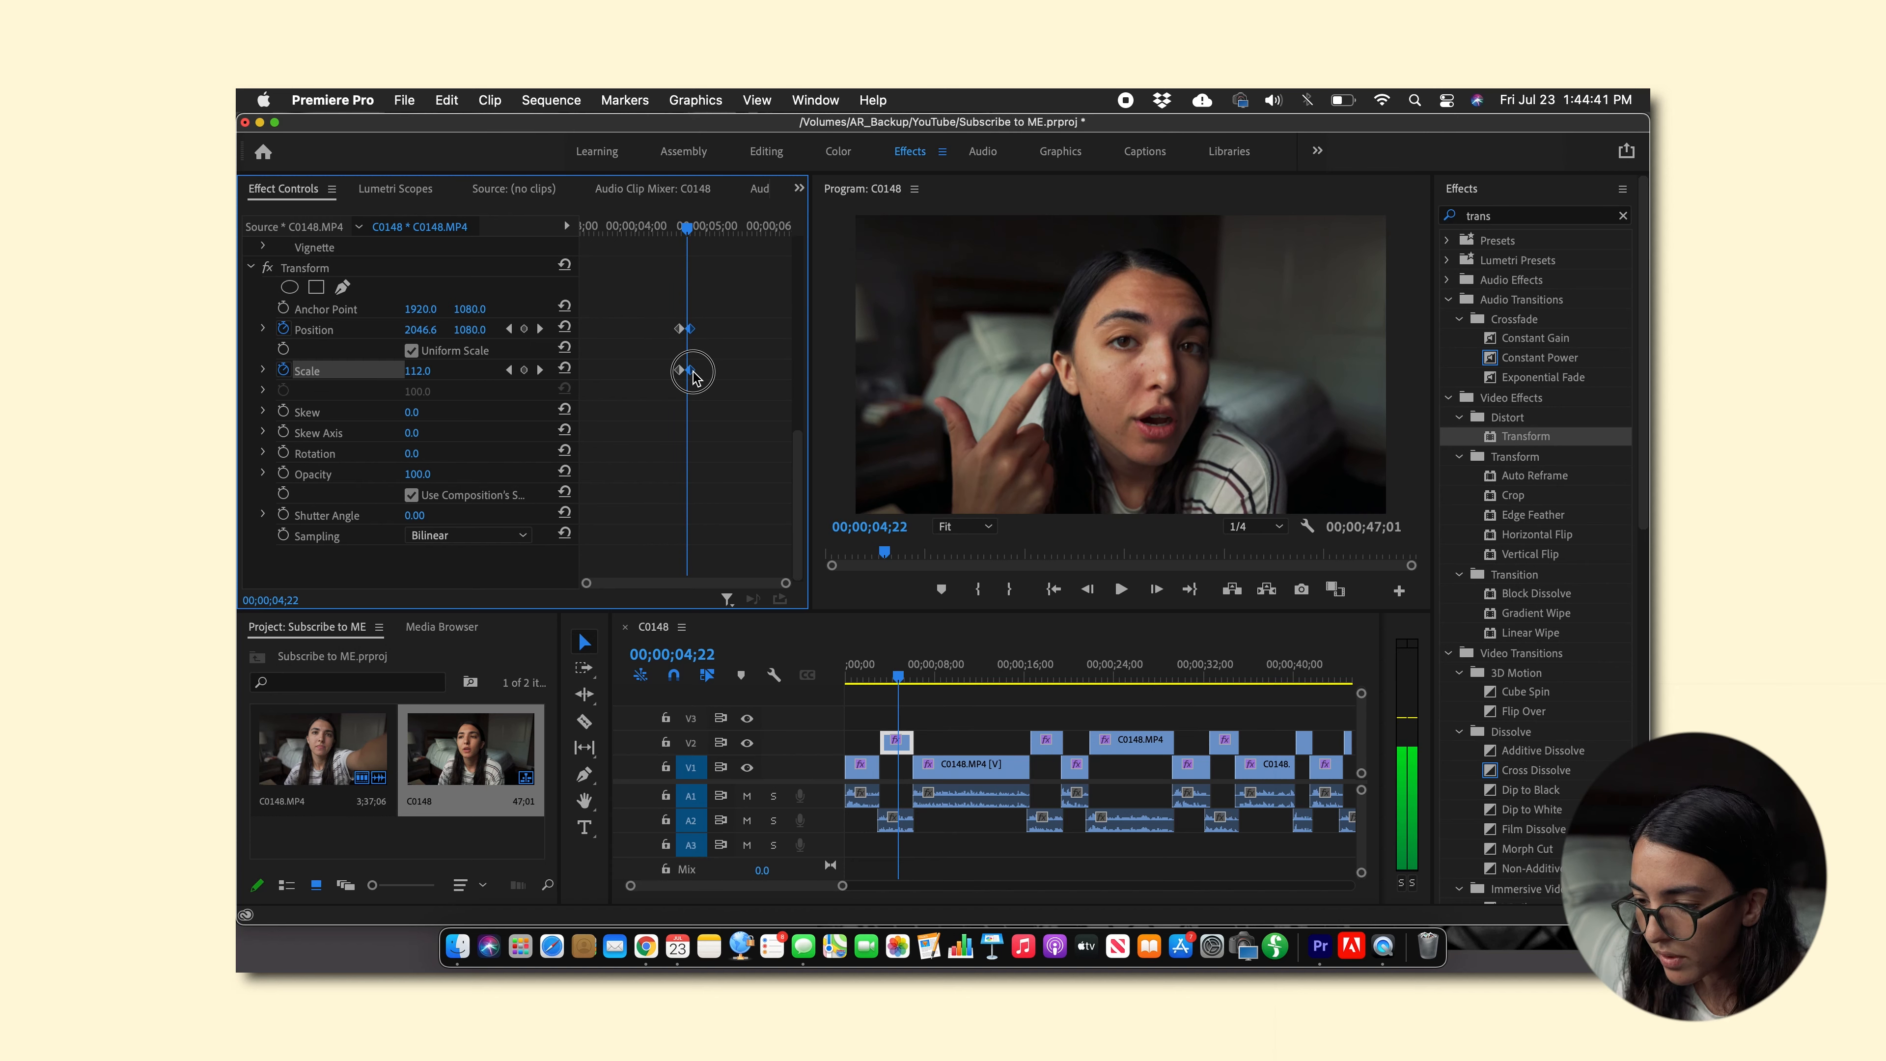
{"action": "left_click_drag", "start_coordinate": [693, 373], "coordinate": [690, 373]}
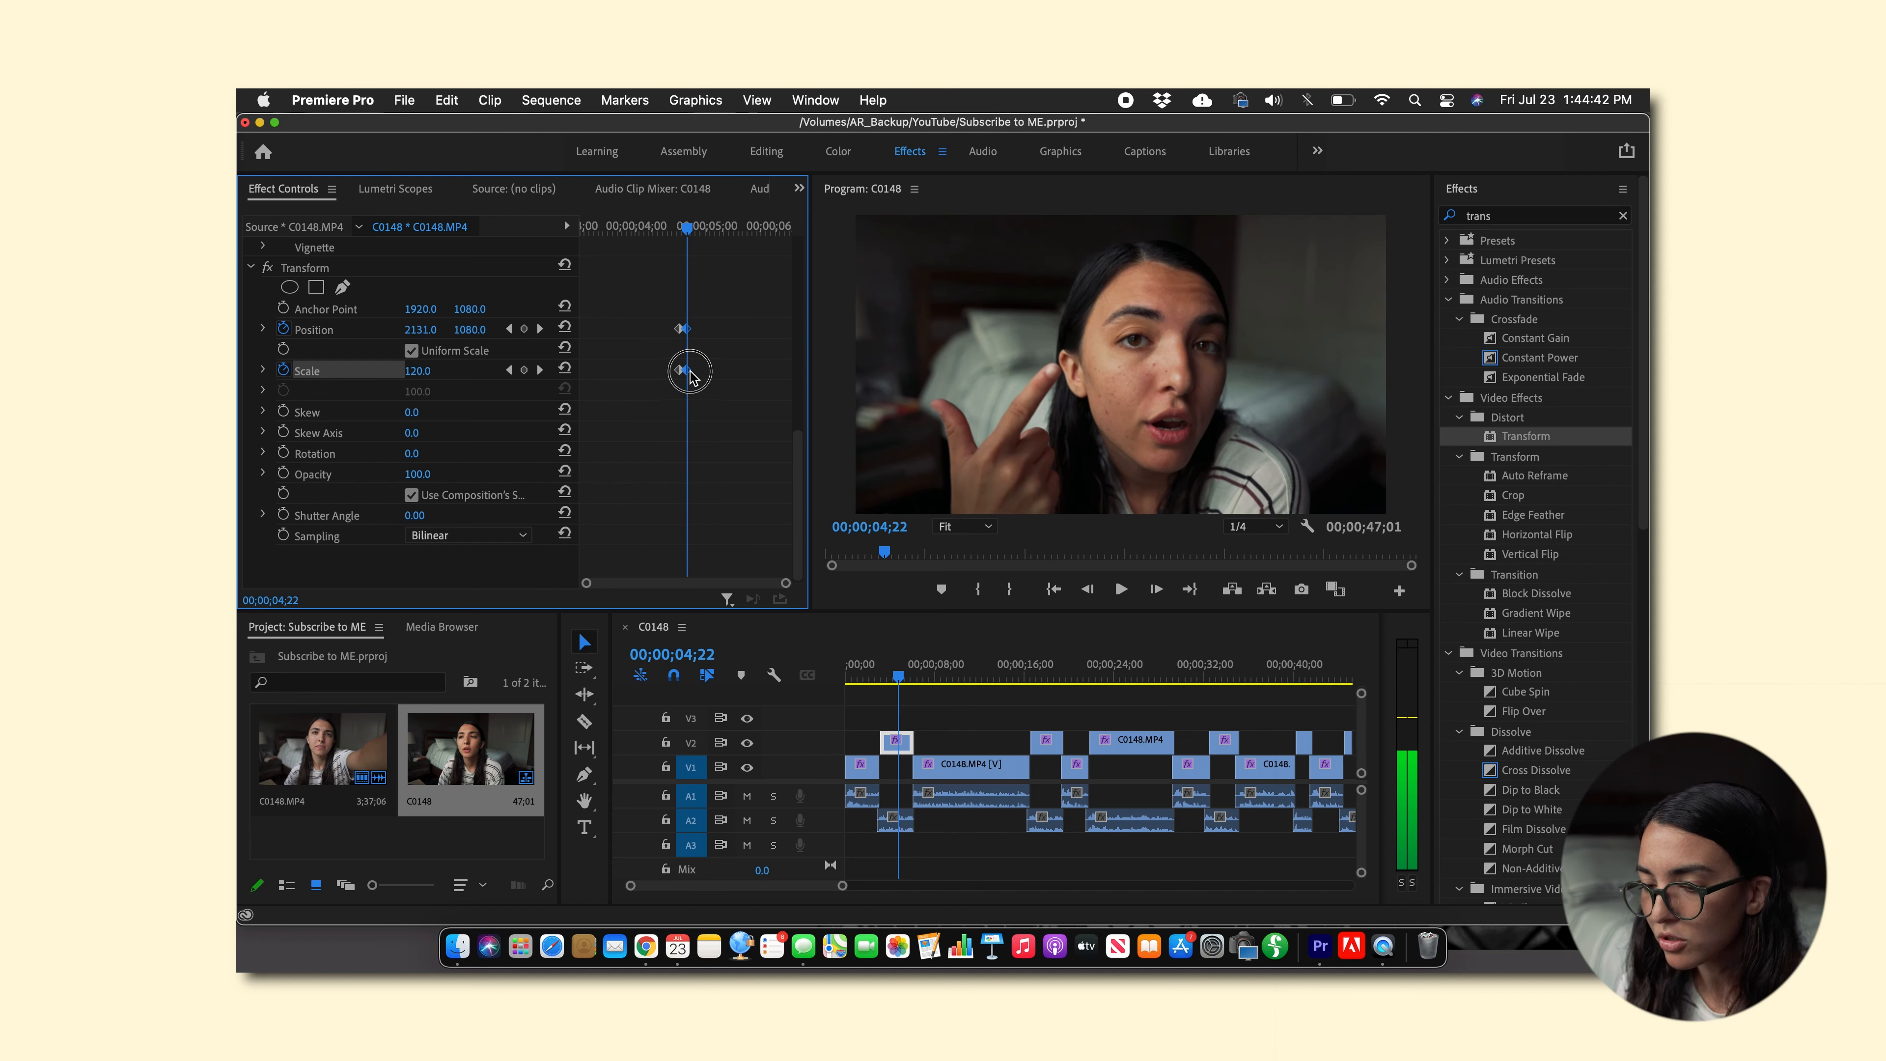
- Play back the zoom animation from just before its first keyframe, and go to 00;00;06;20 in the sequence
{"action": "left_click", "coordinate": [667, 224]}
{"action": "key", "text": "space"}
{"action": "left_click", "coordinate": [671, 223]}
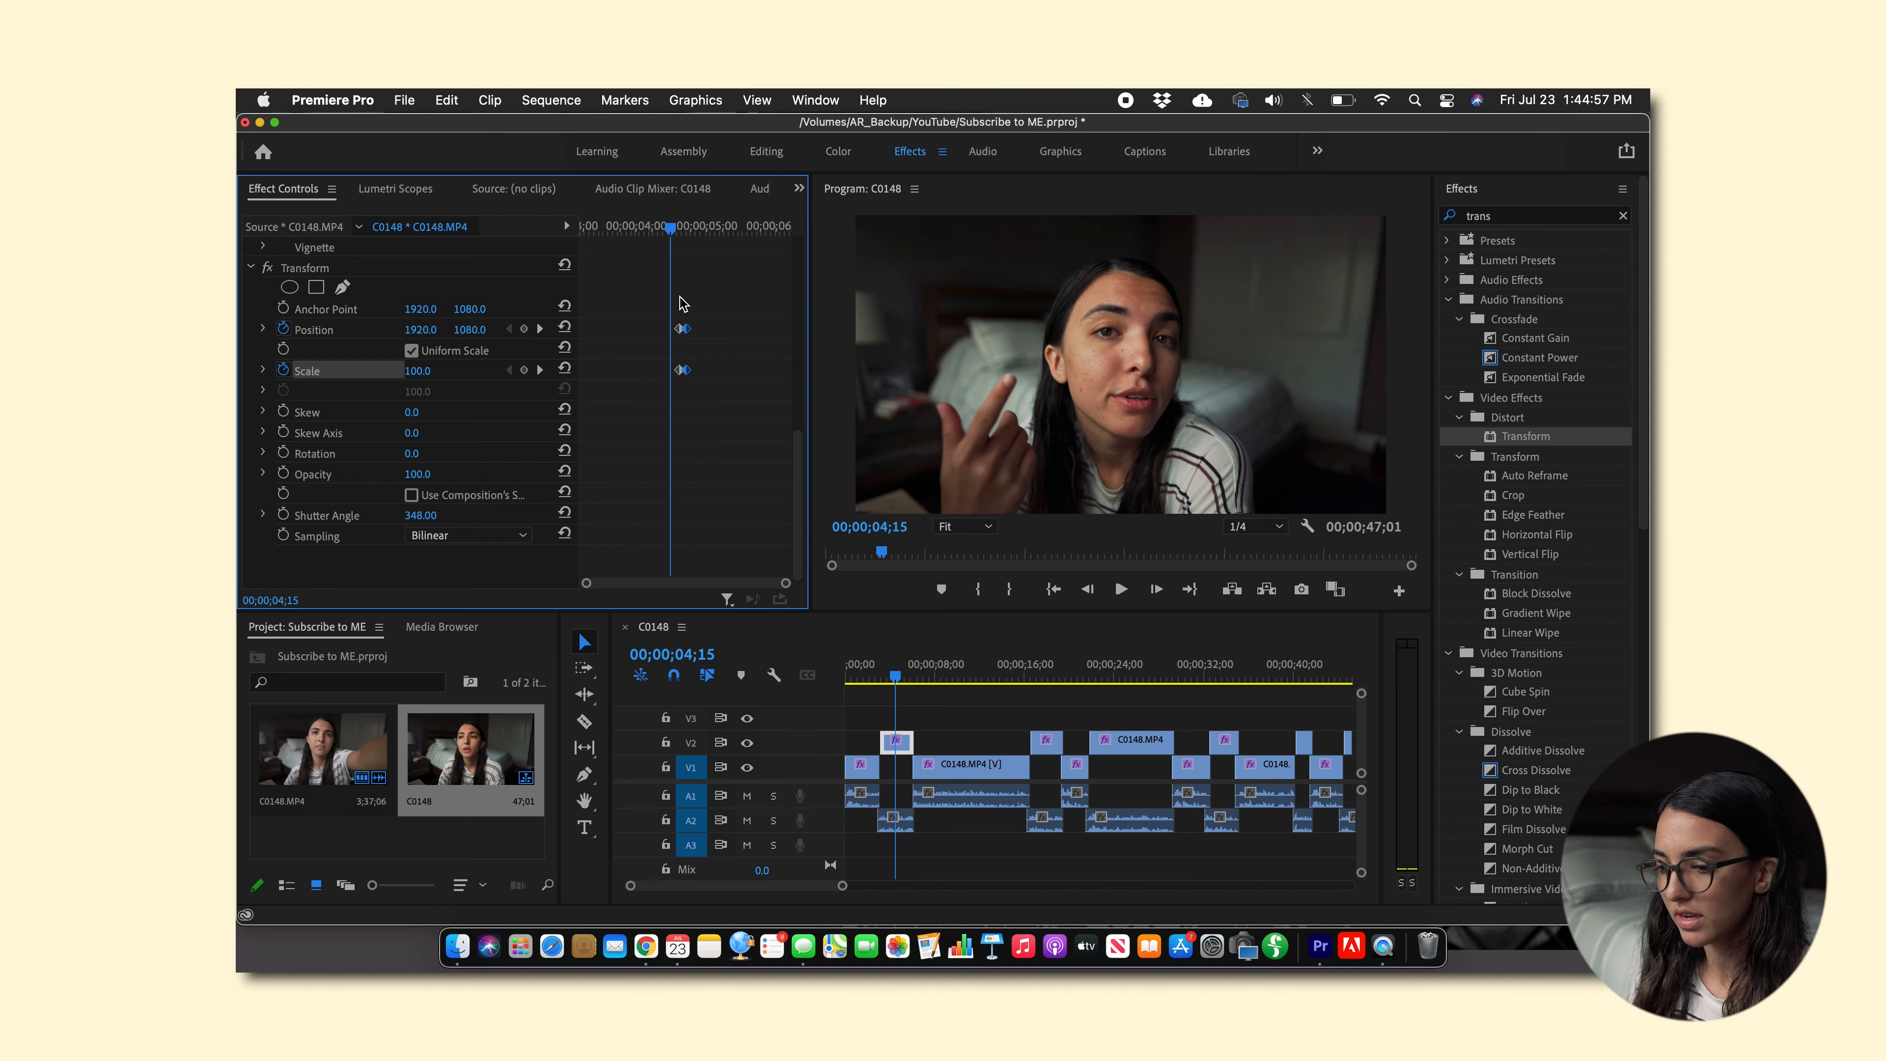
{"action": "key", "text": "space"}
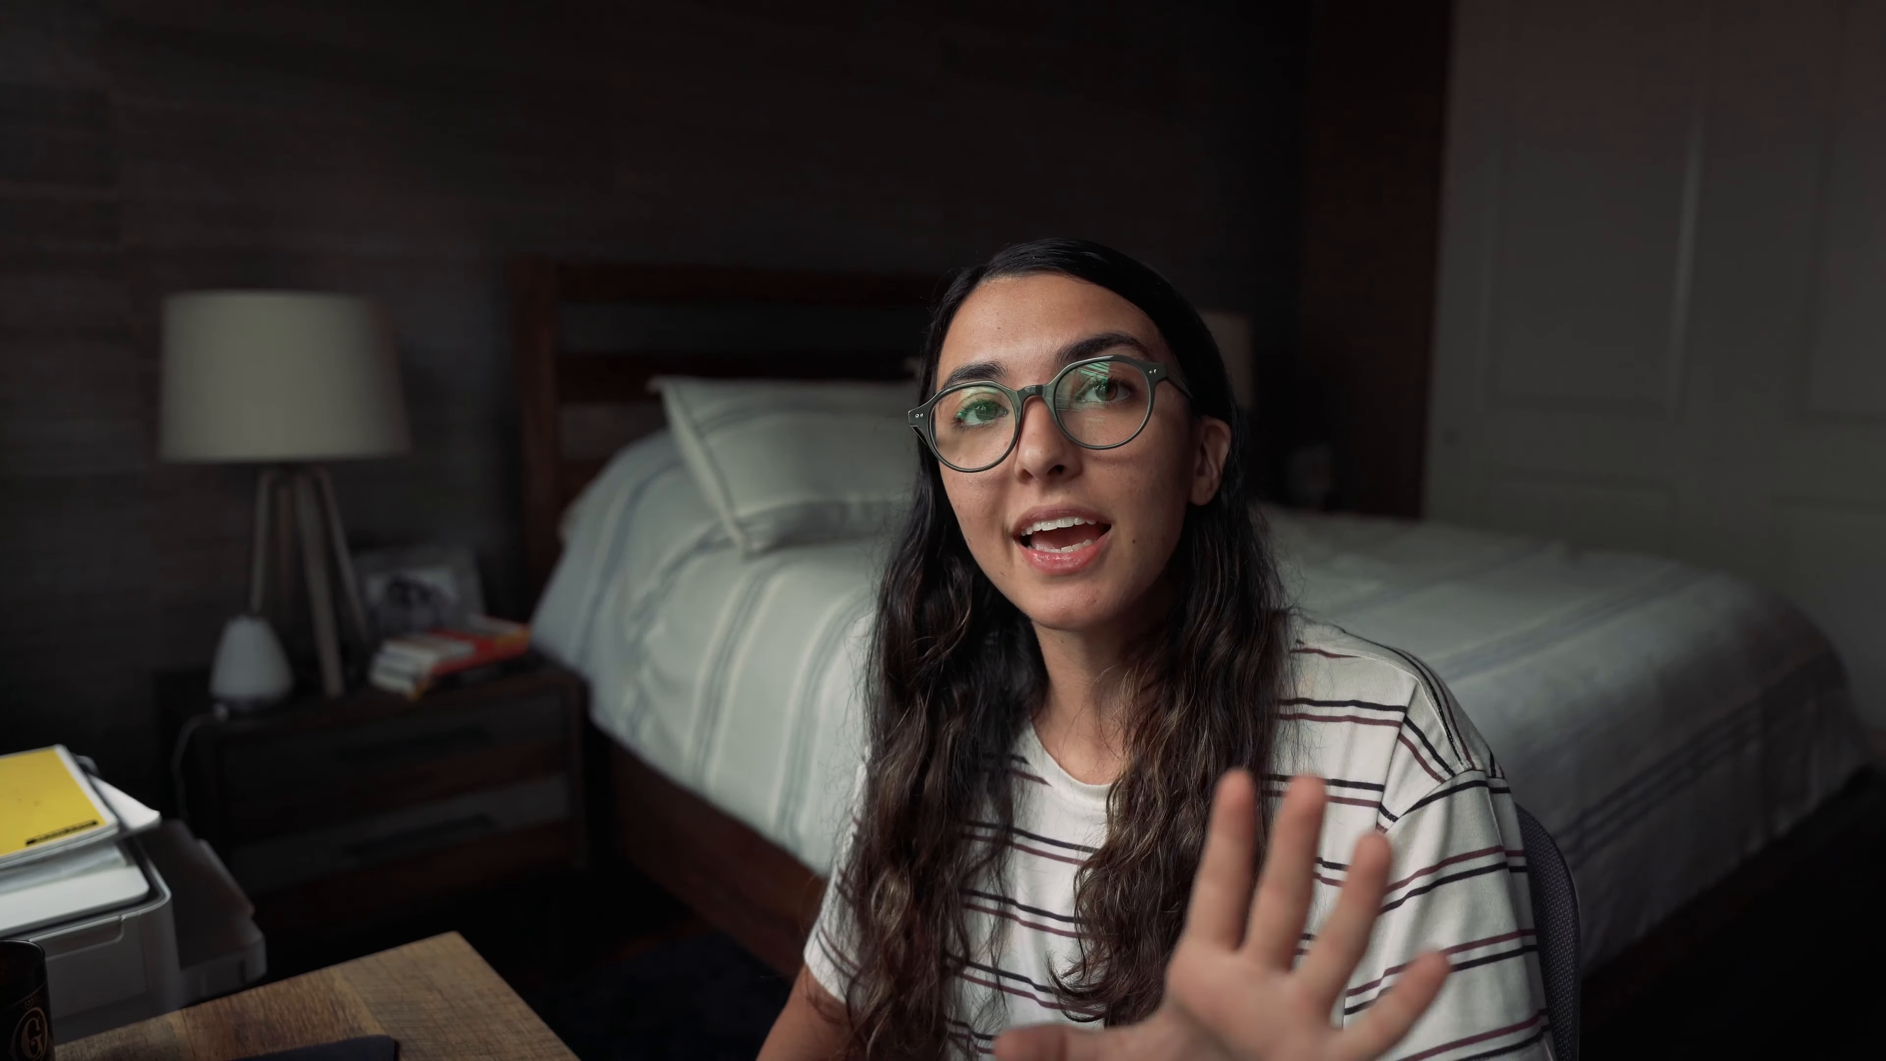
{"action": "left_click", "coordinate": [922, 677]}
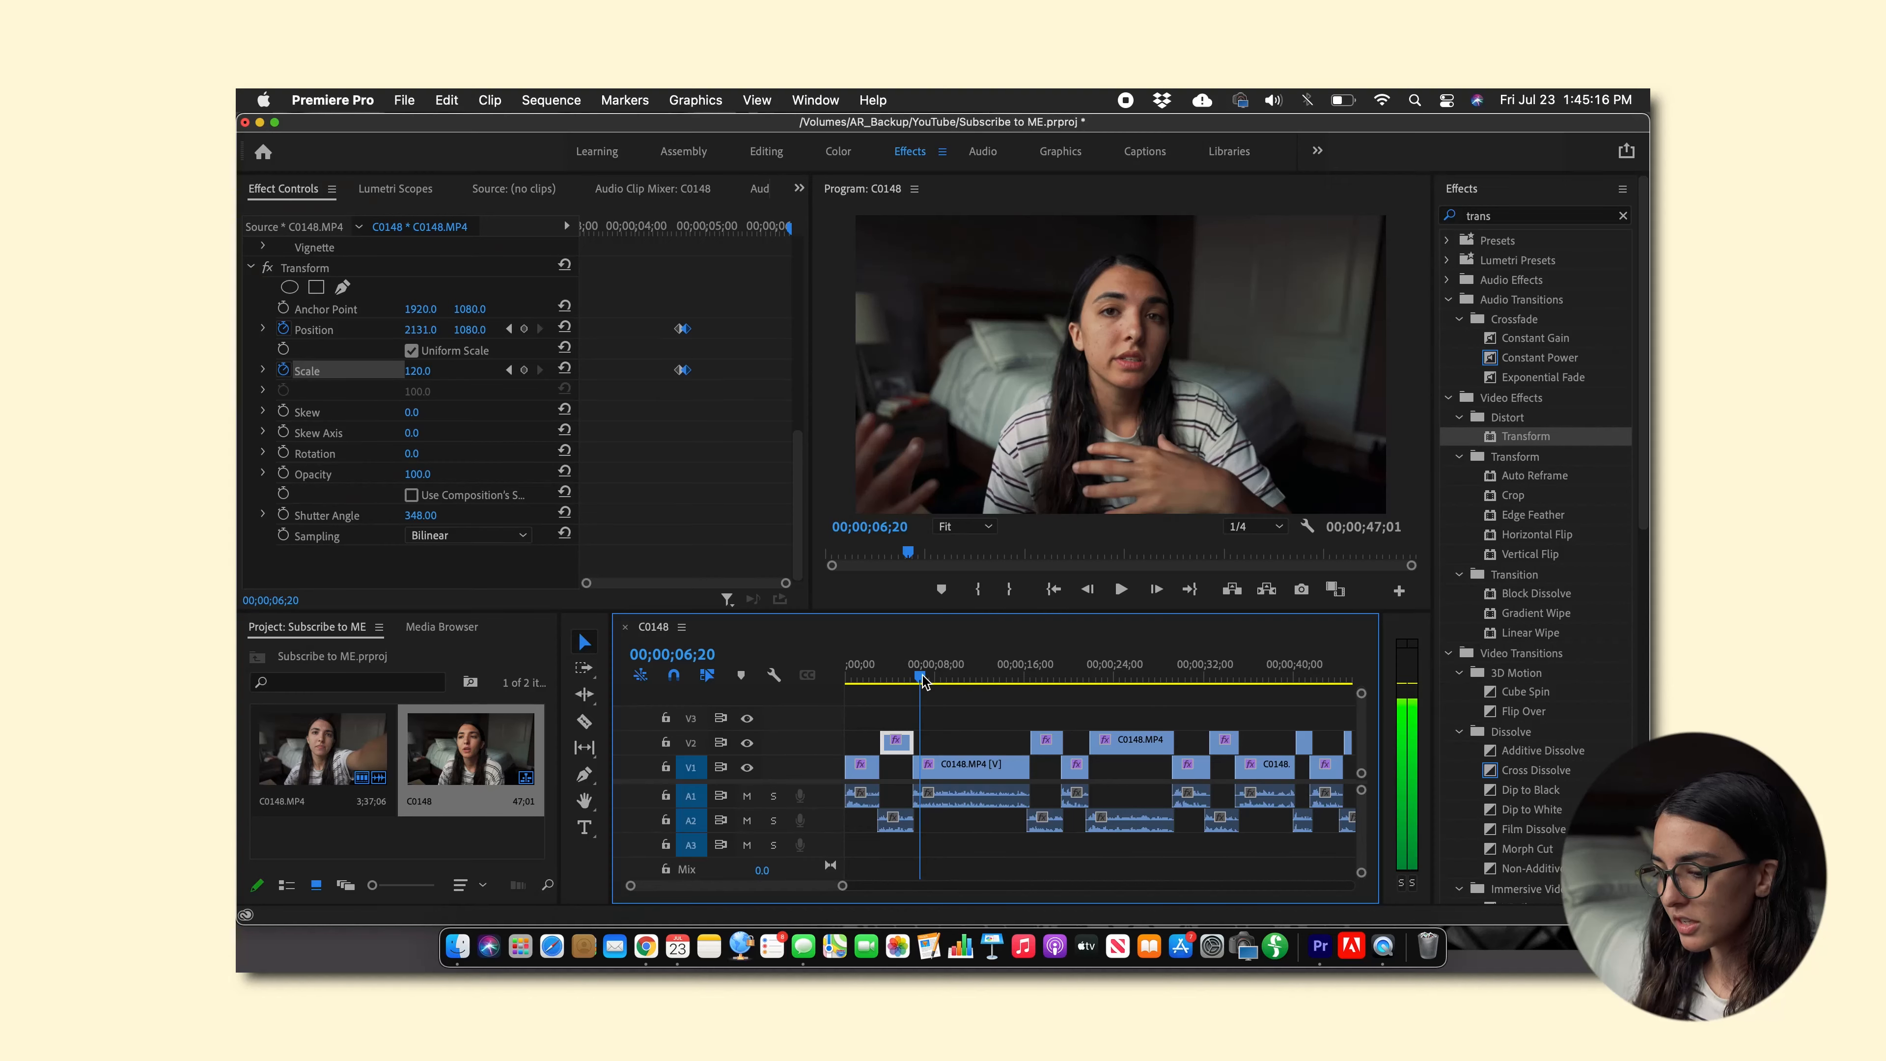
- Select the long V1 clip after the first V2 clip, and keyframe its Motion Scale from its start to 00;00;15;24
{"action": "left_click", "coordinate": [963, 769]}
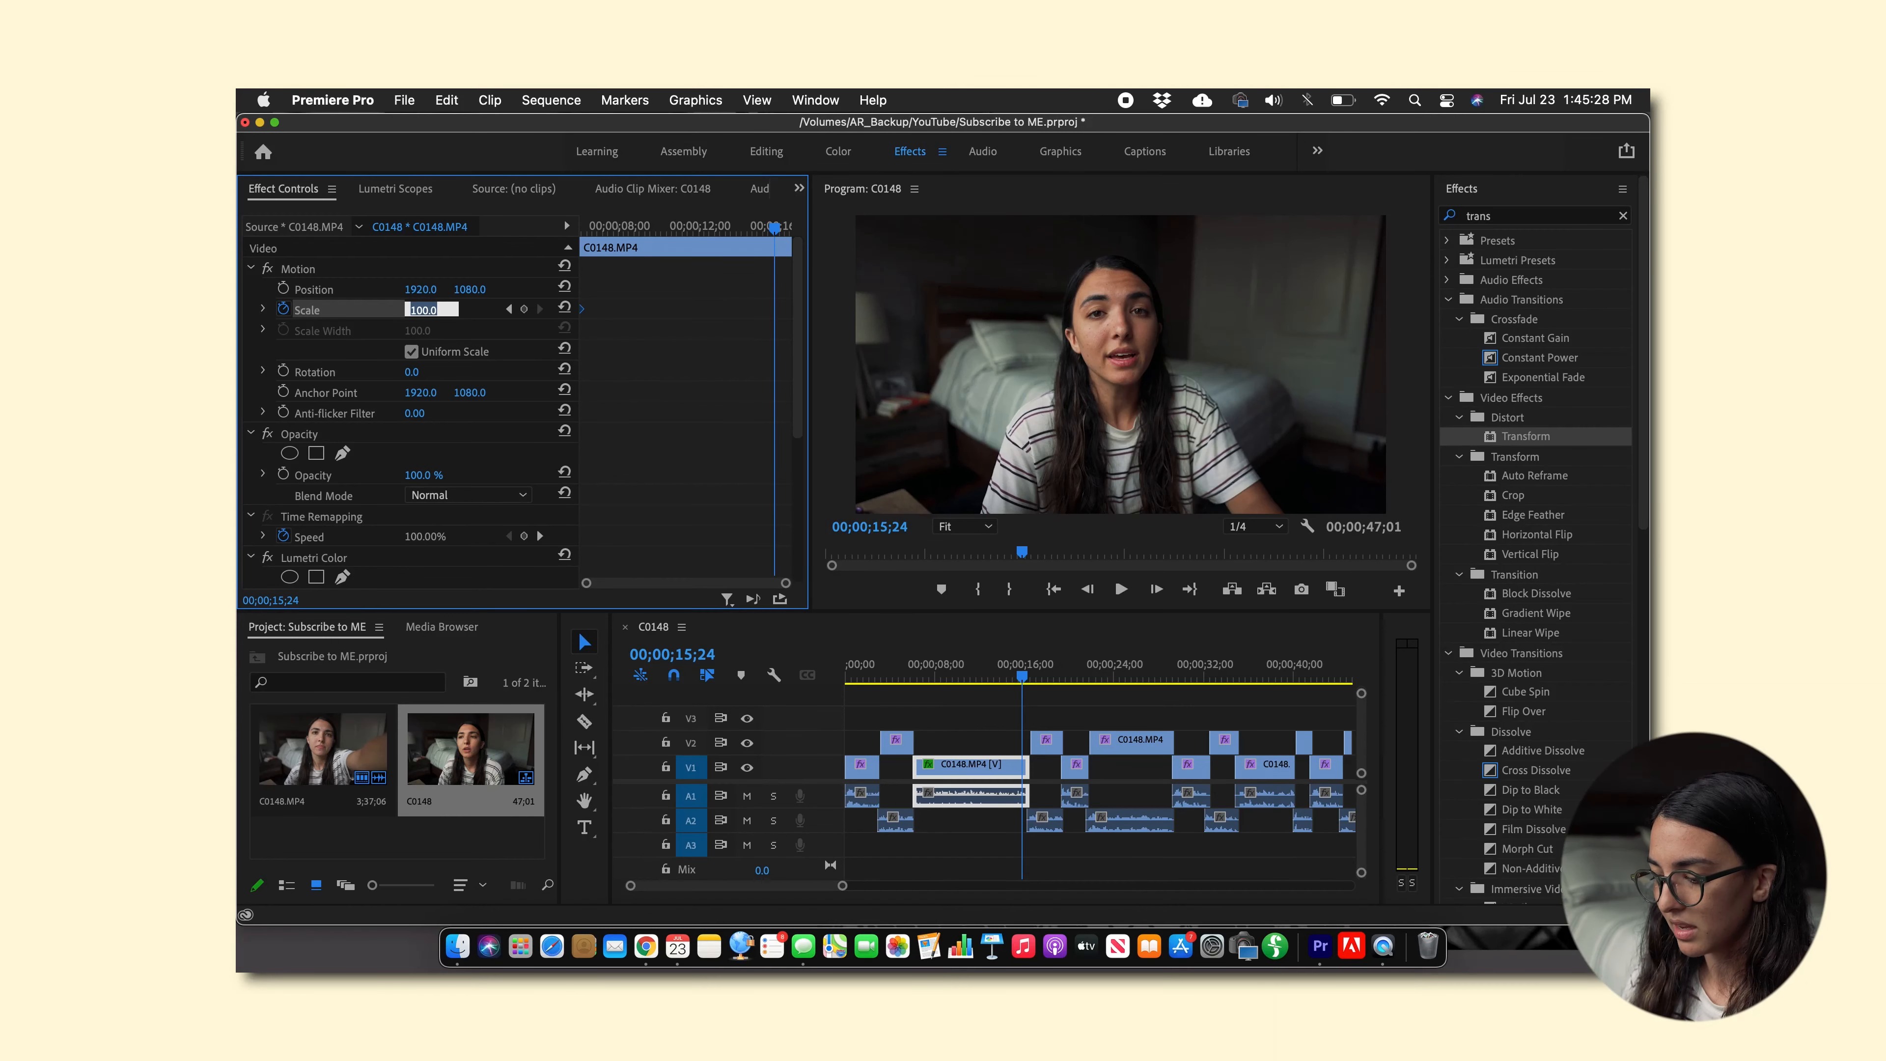
{"action": "key", "text": "Return"}
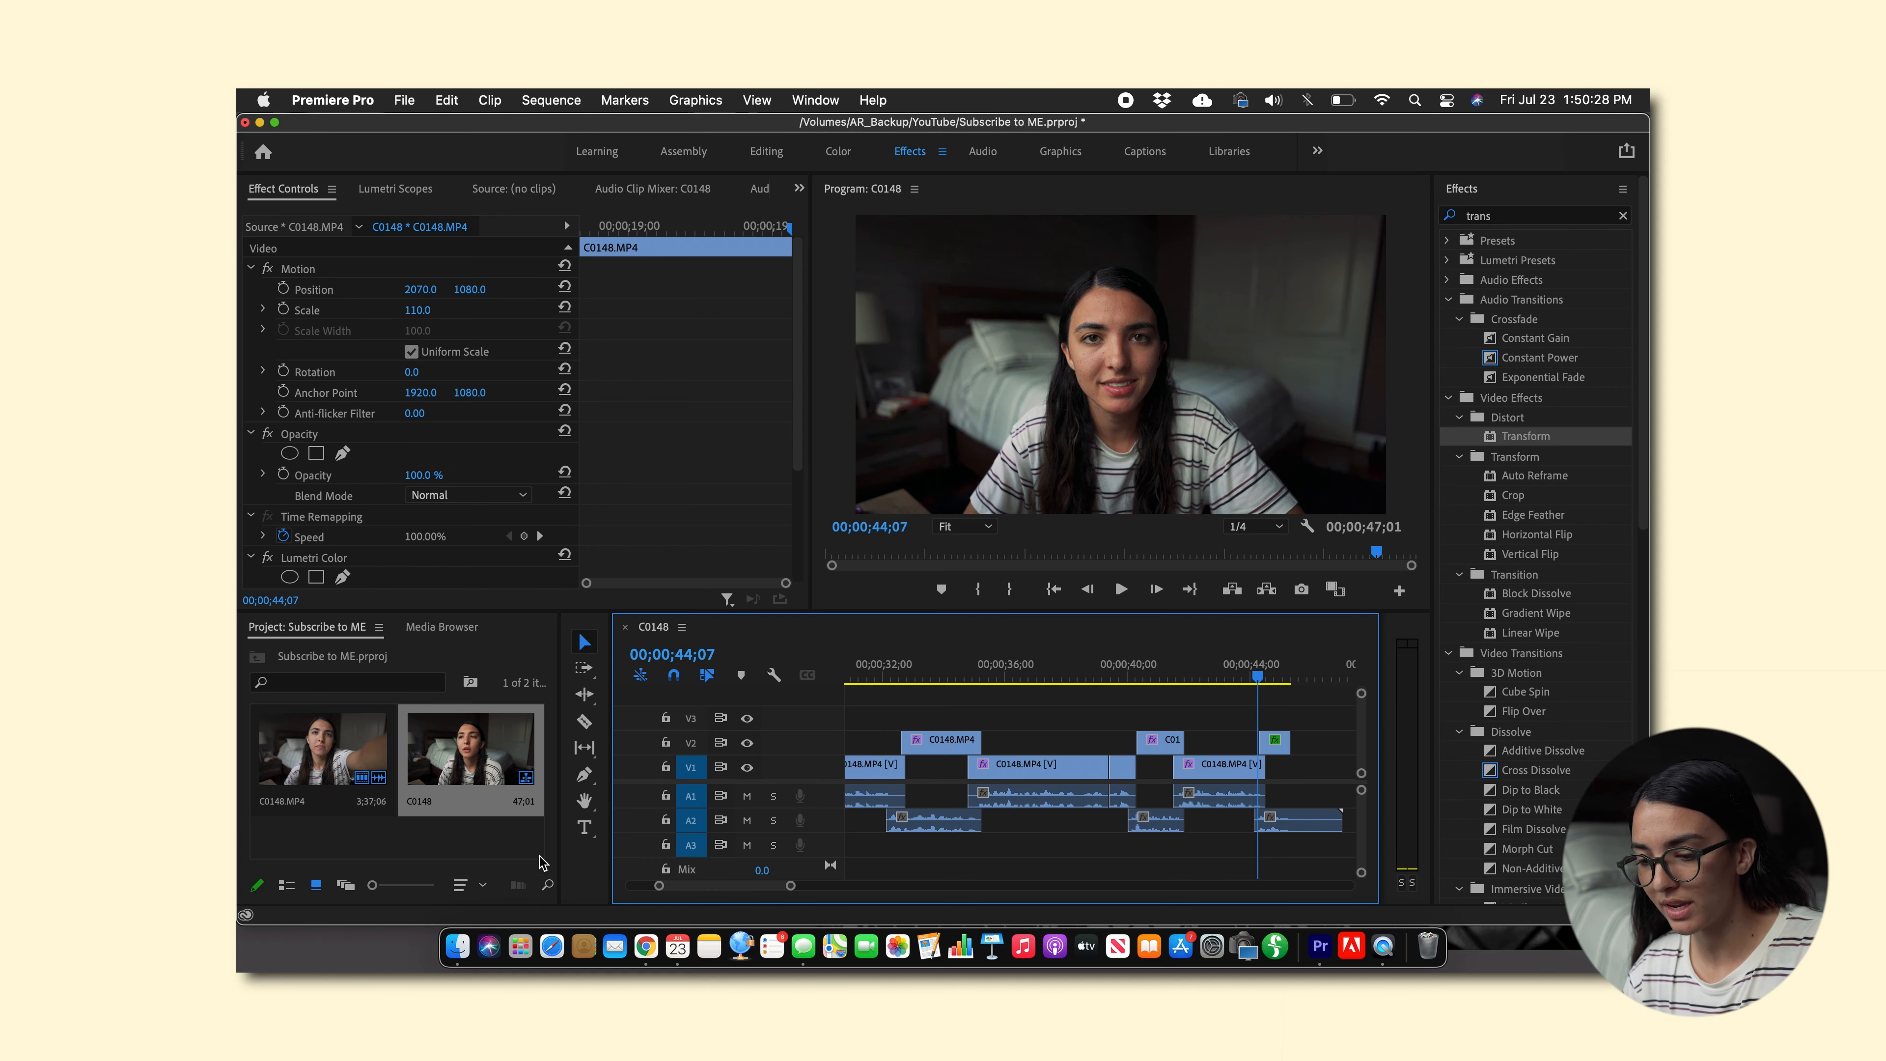
- Create a new Color Matte in the project and try out green-blue hues for its color
{"action": "left_click", "coordinate": [483, 841]}
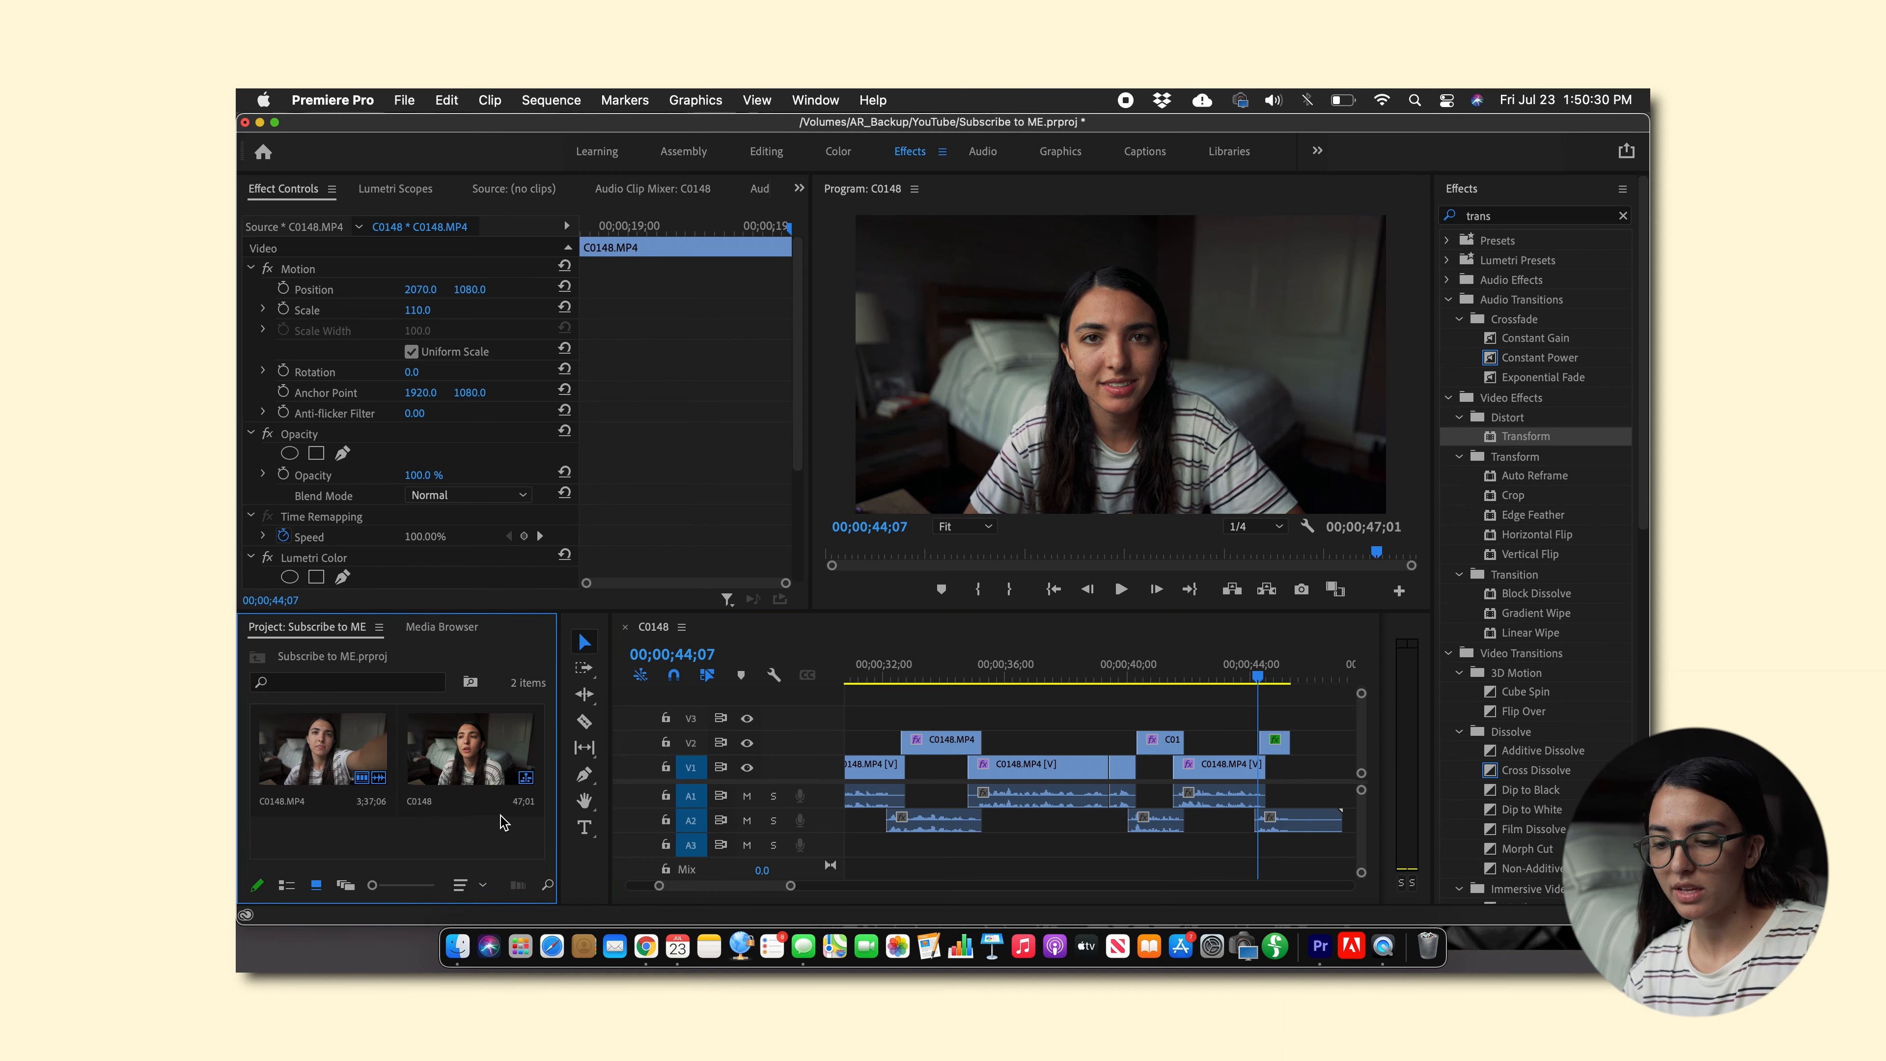
{"action": "right_click", "coordinate": [463, 844]}
{"action": "mouse_move", "coordinate": [505, 598]}
{"action": "left_click", "coordinate": [727, 775]}
{"action": "left_click", "coordinate": [1061, 602]}
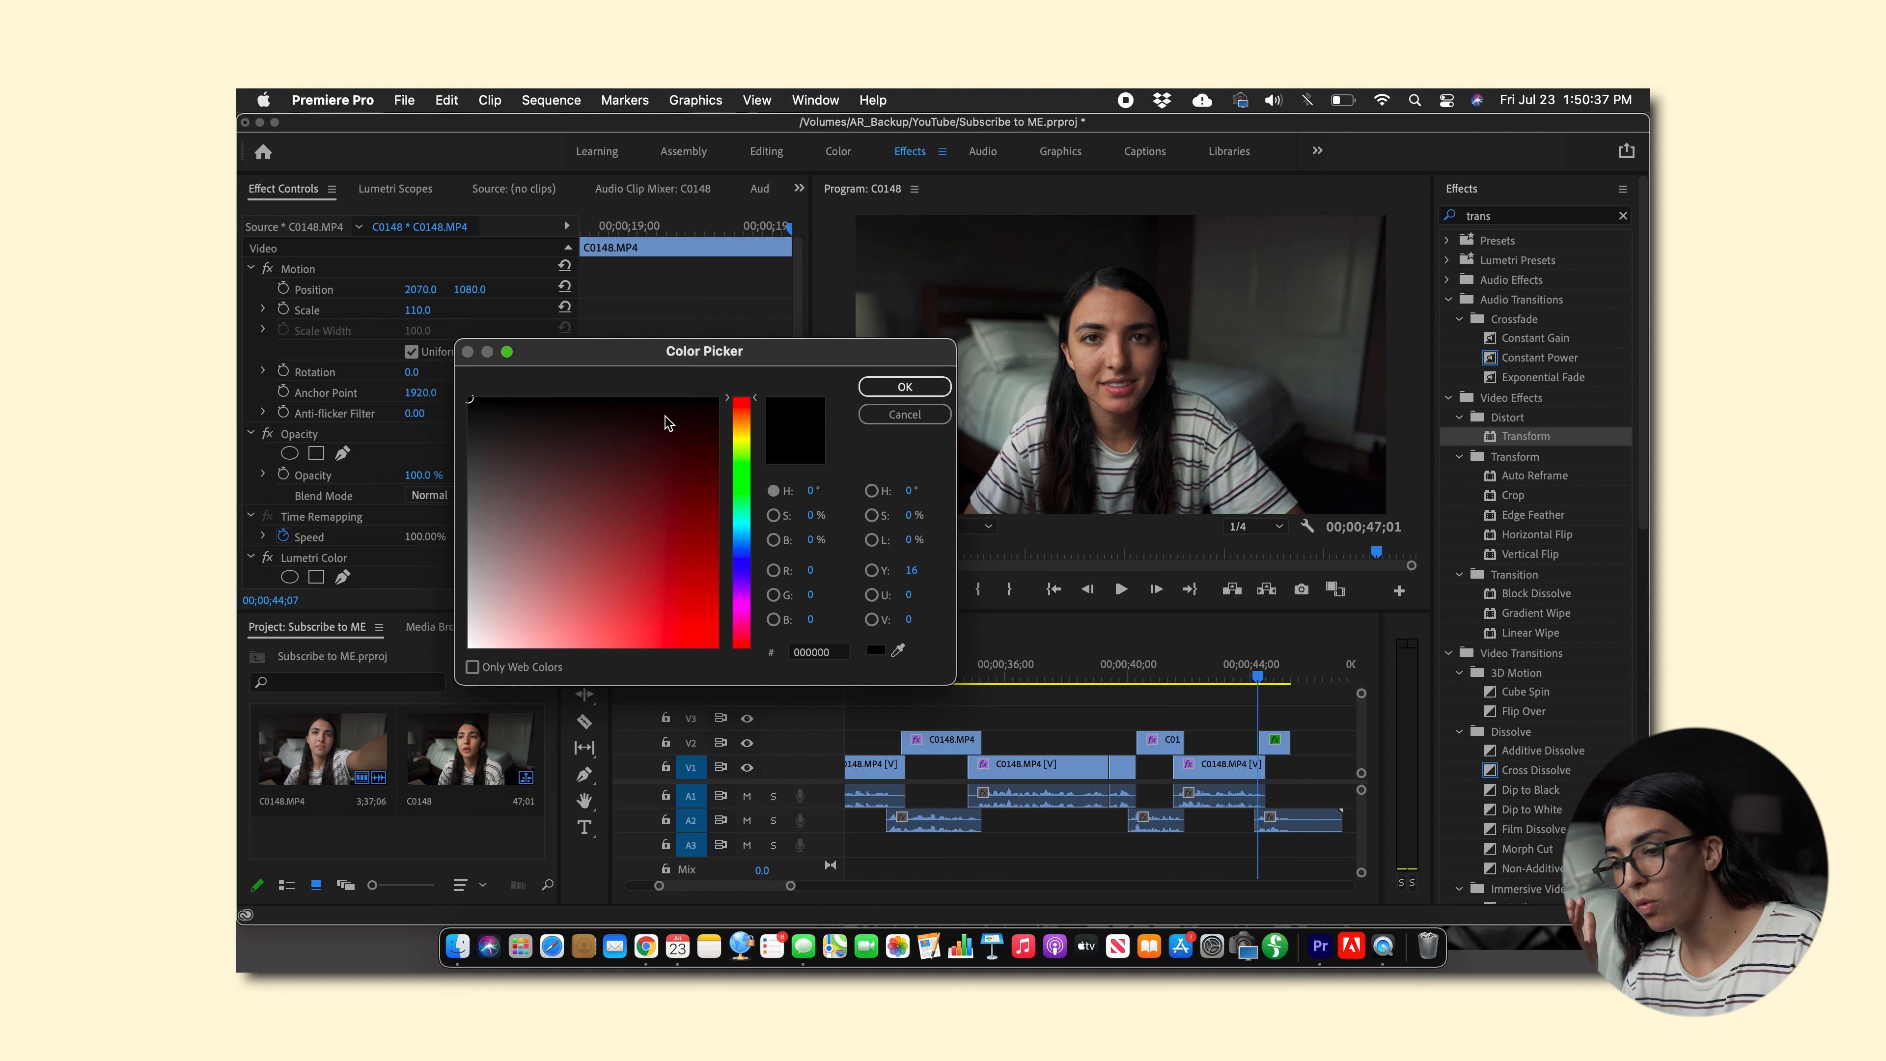
{"action": "left_click_drag", "start_coordinate": [734, 487], "coordinate": [740, 524]}
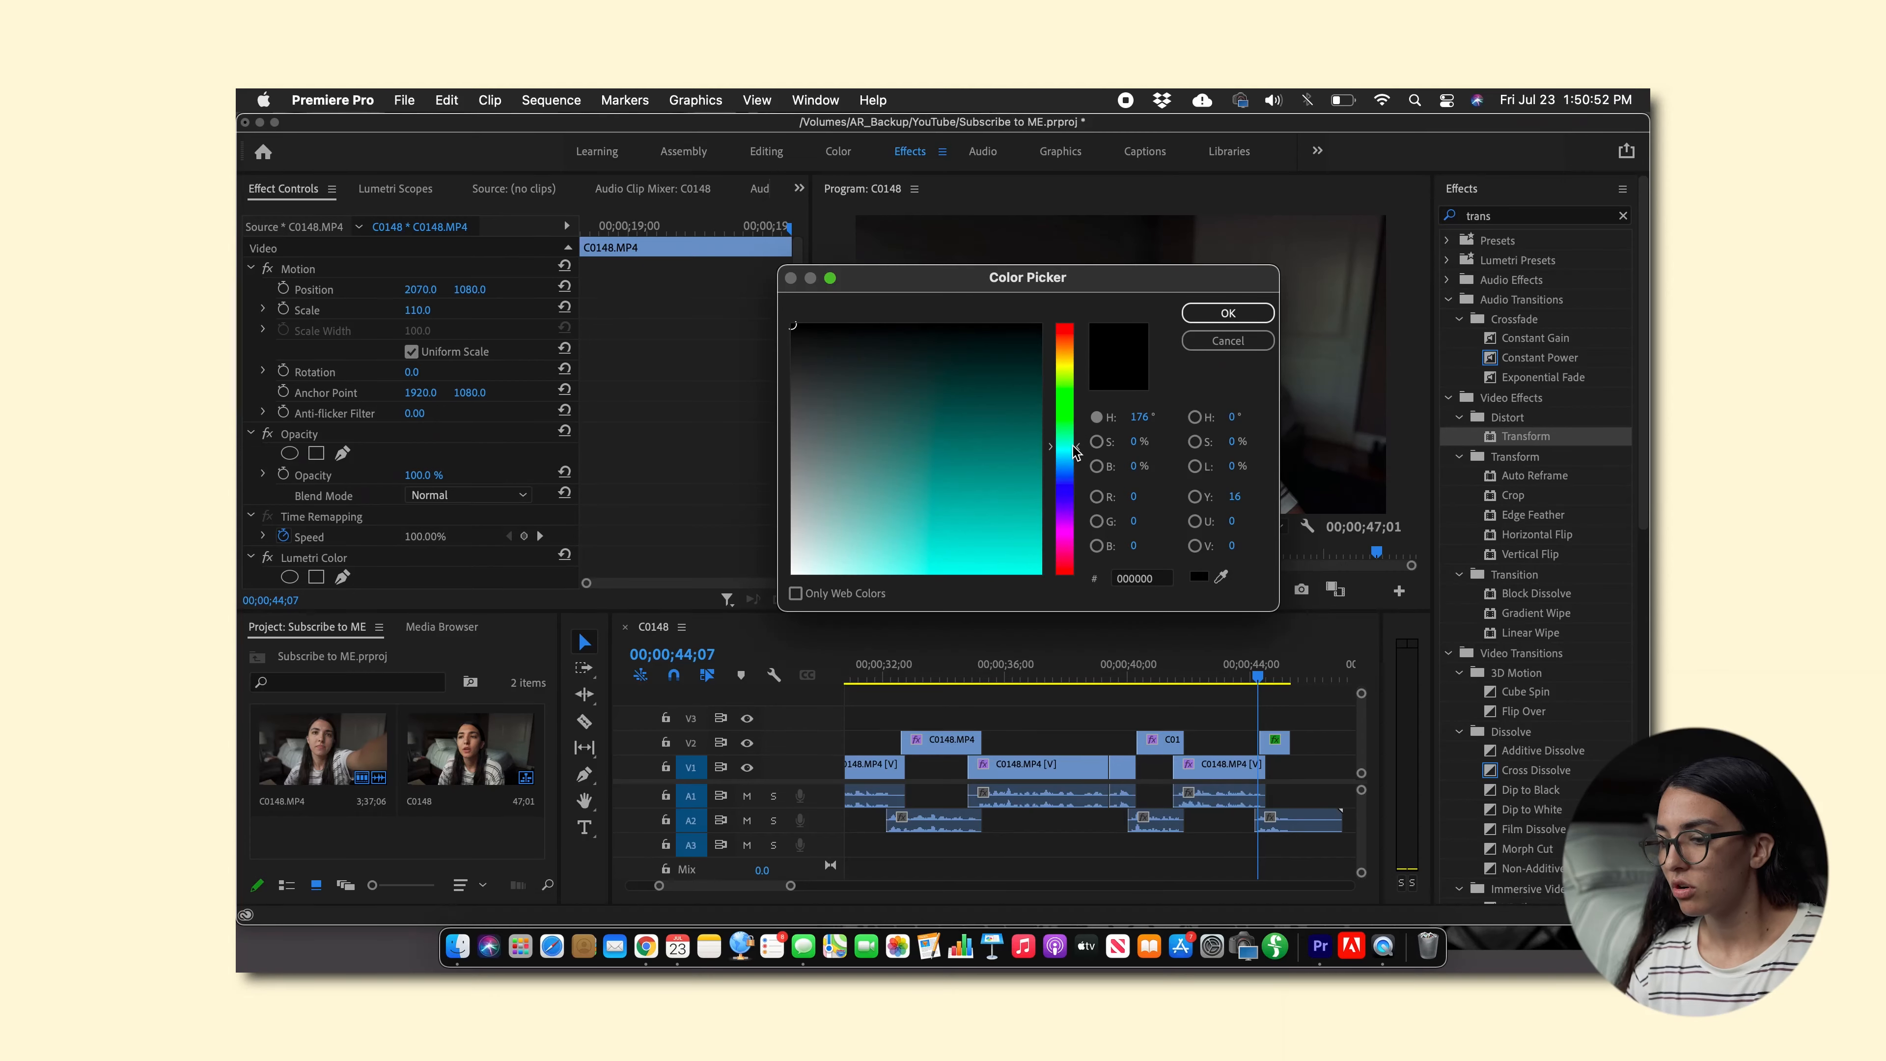
{"action": "mouse_move", "coordinate": [1075, 449]}
{"action": "left_mouse_down"}
{"action": "mouse_move", "coordinate": [1074, 466]}
{"action": "mouse_move", "coordinate": [1075, 435]}
{"action": "left_mouse_up"}
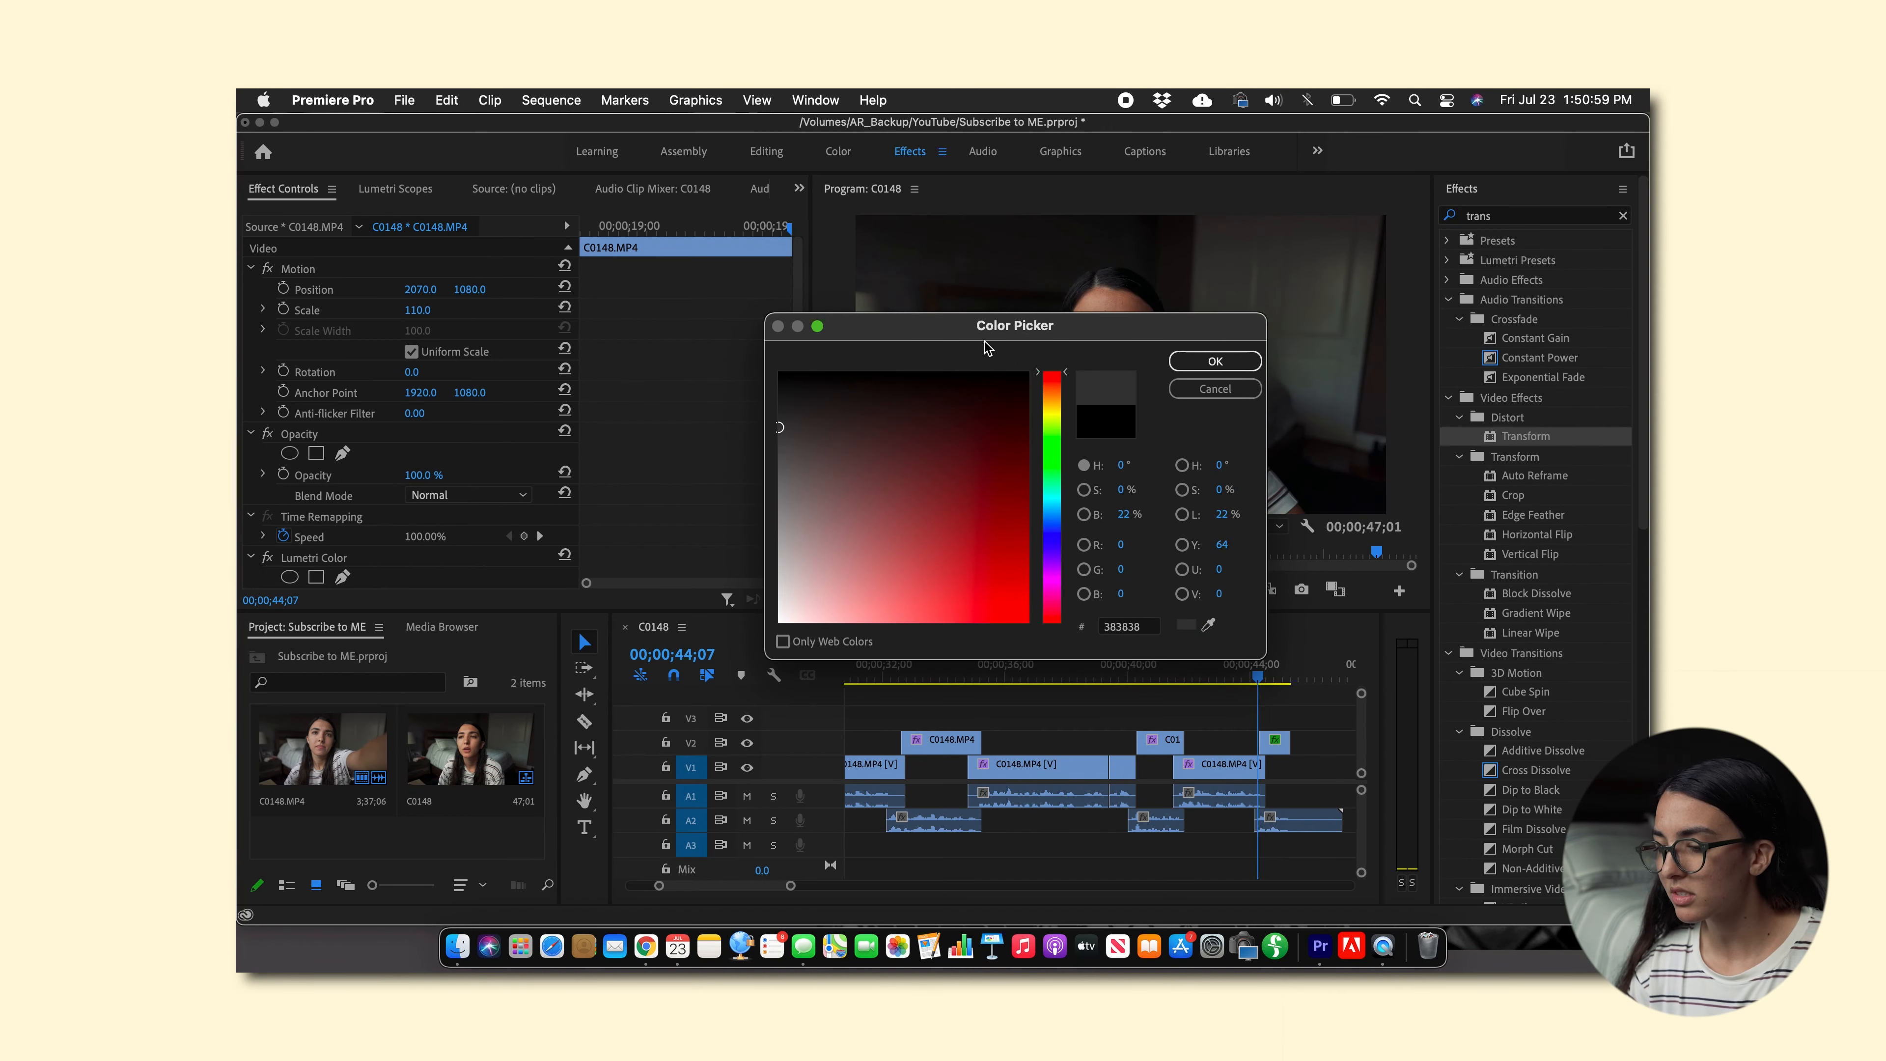
- Sample the striped shirt in the preview with the eyedropper, and finalize the matte color as a dark blue
{"action": "left_click_drag", "start_coordinate": [986, 342], "coordinate": [524, 479]}
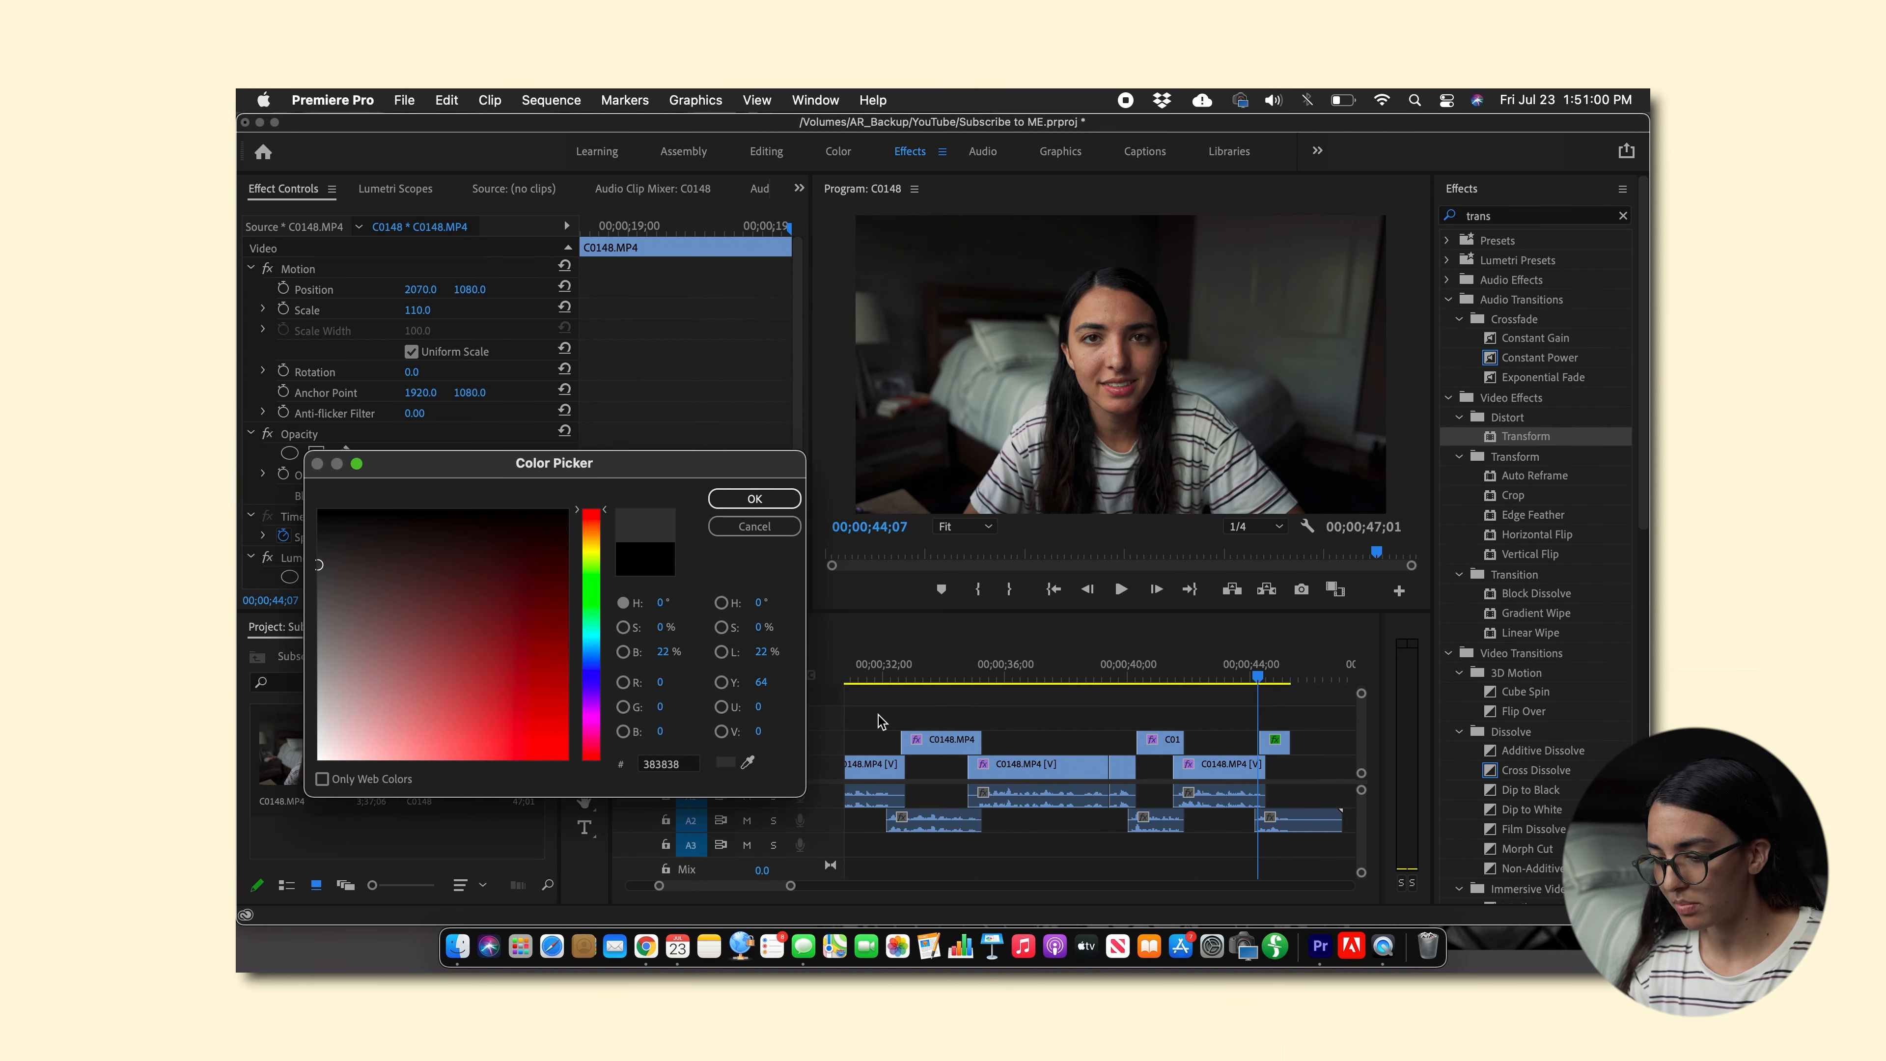
{"action": "left_click_drag", "start_coordinate": [745, 765], "coordinate": [952, 574]}
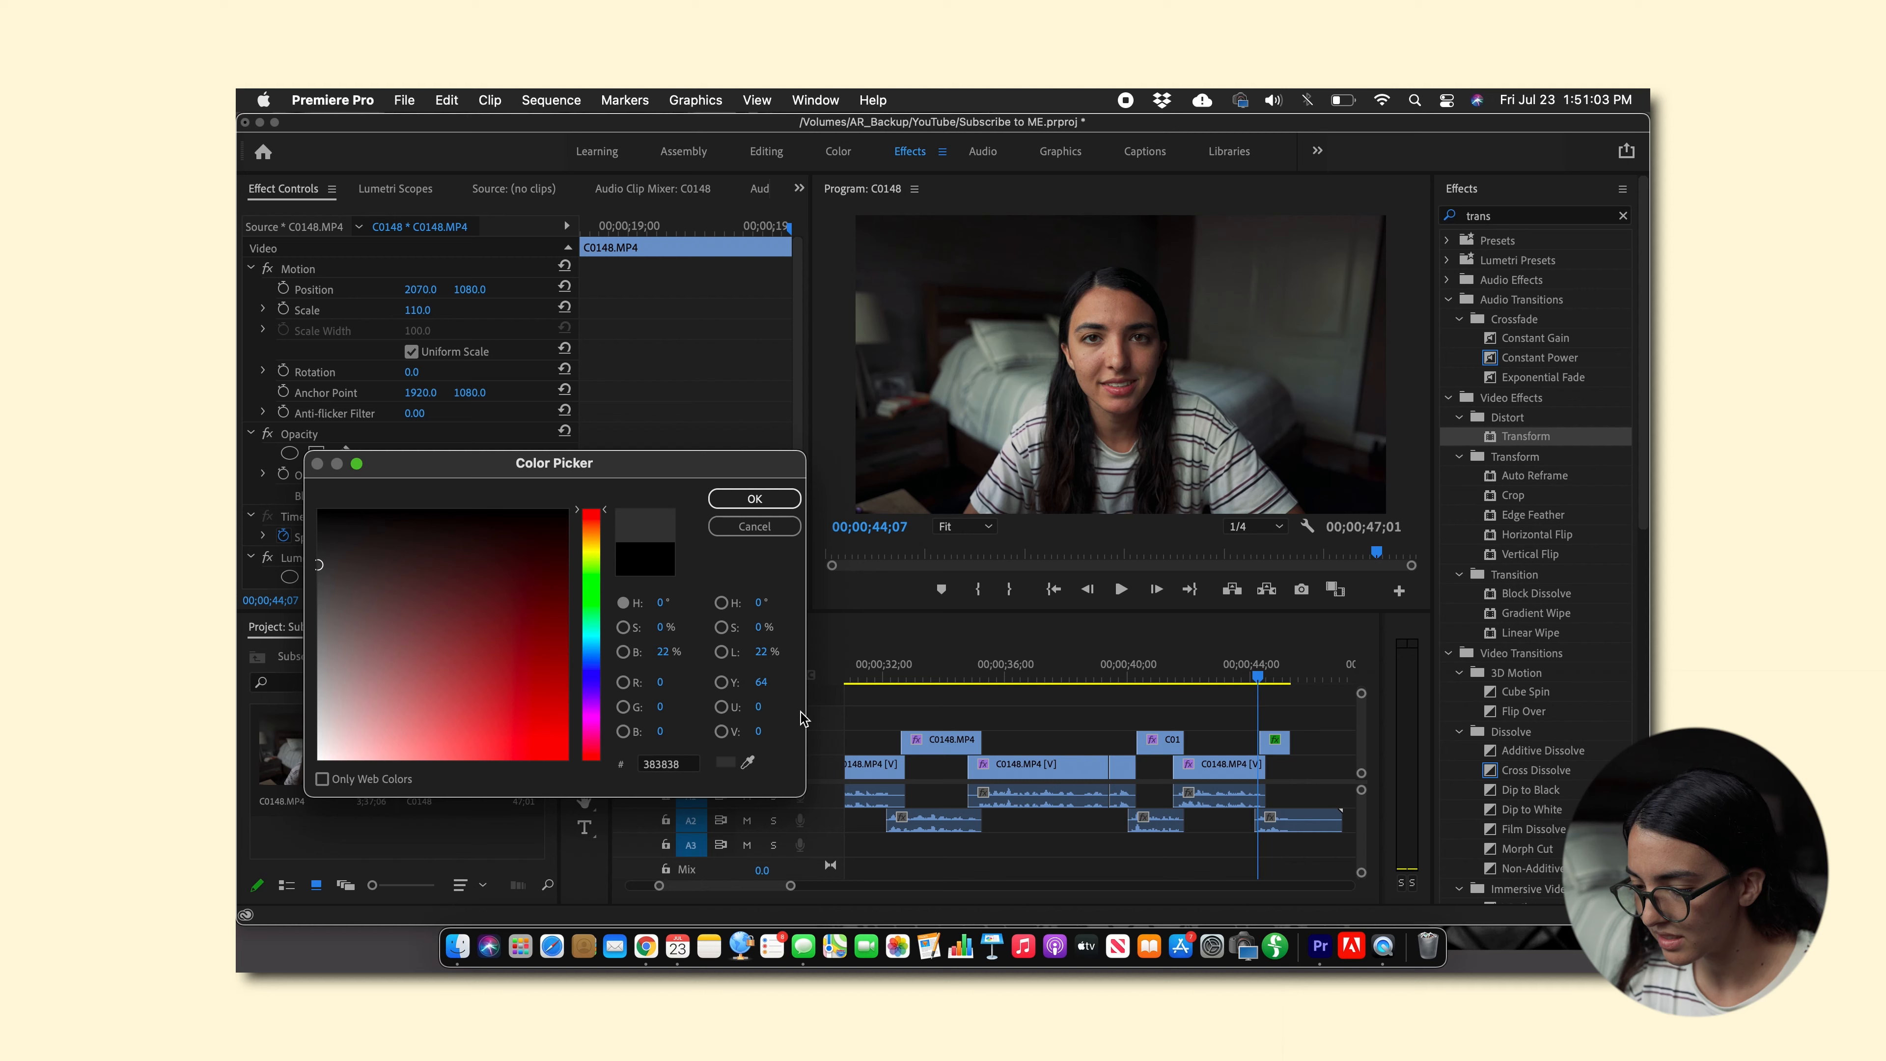
{"action": "left_click_drag", "start_coordinate": [744, 761], "coordinate": [1247, 468]}
{"action": "scroll", "coordinate": [1246, 468], "scroll_direction": "up", "scroll_amount": 3}
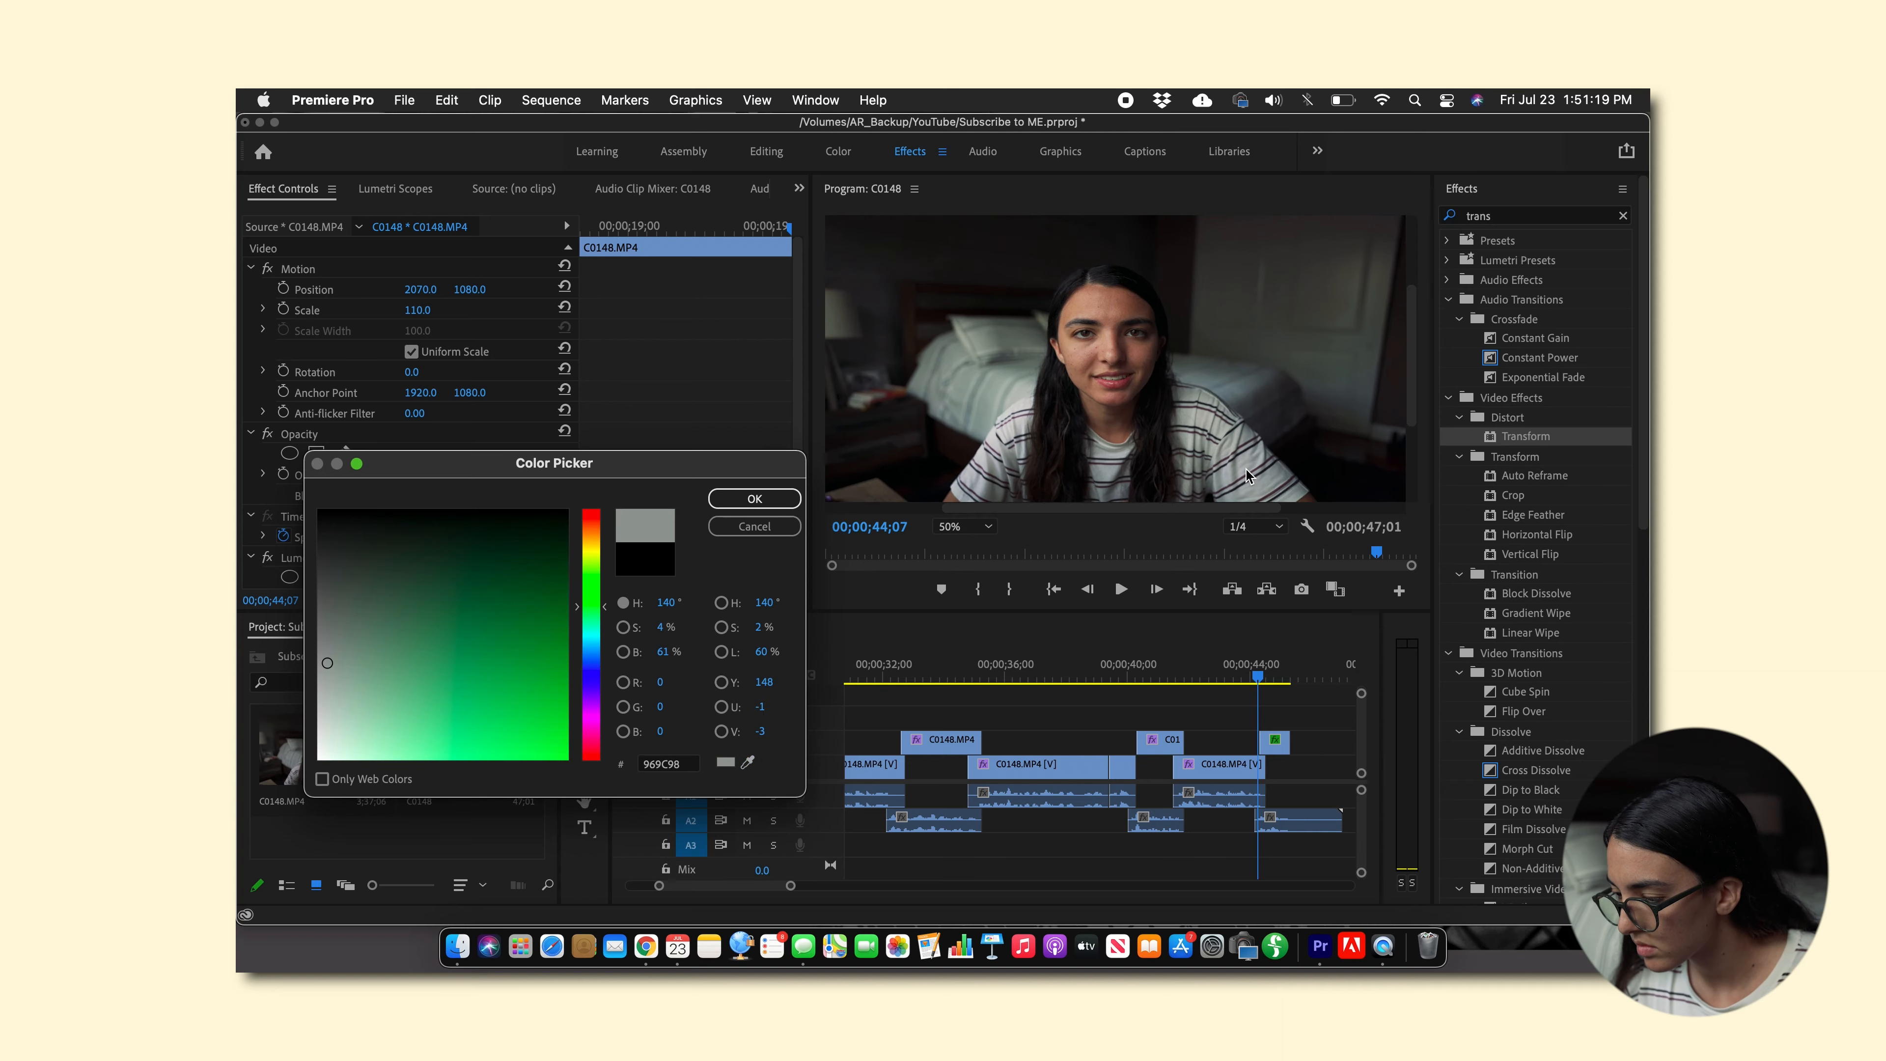
{"action": "scroll", "coordinate": [1249, 475], "scroll_direction": "down", "scroll_amount": 3}
{"action": "left_click", "coordinate": [579, 644]}
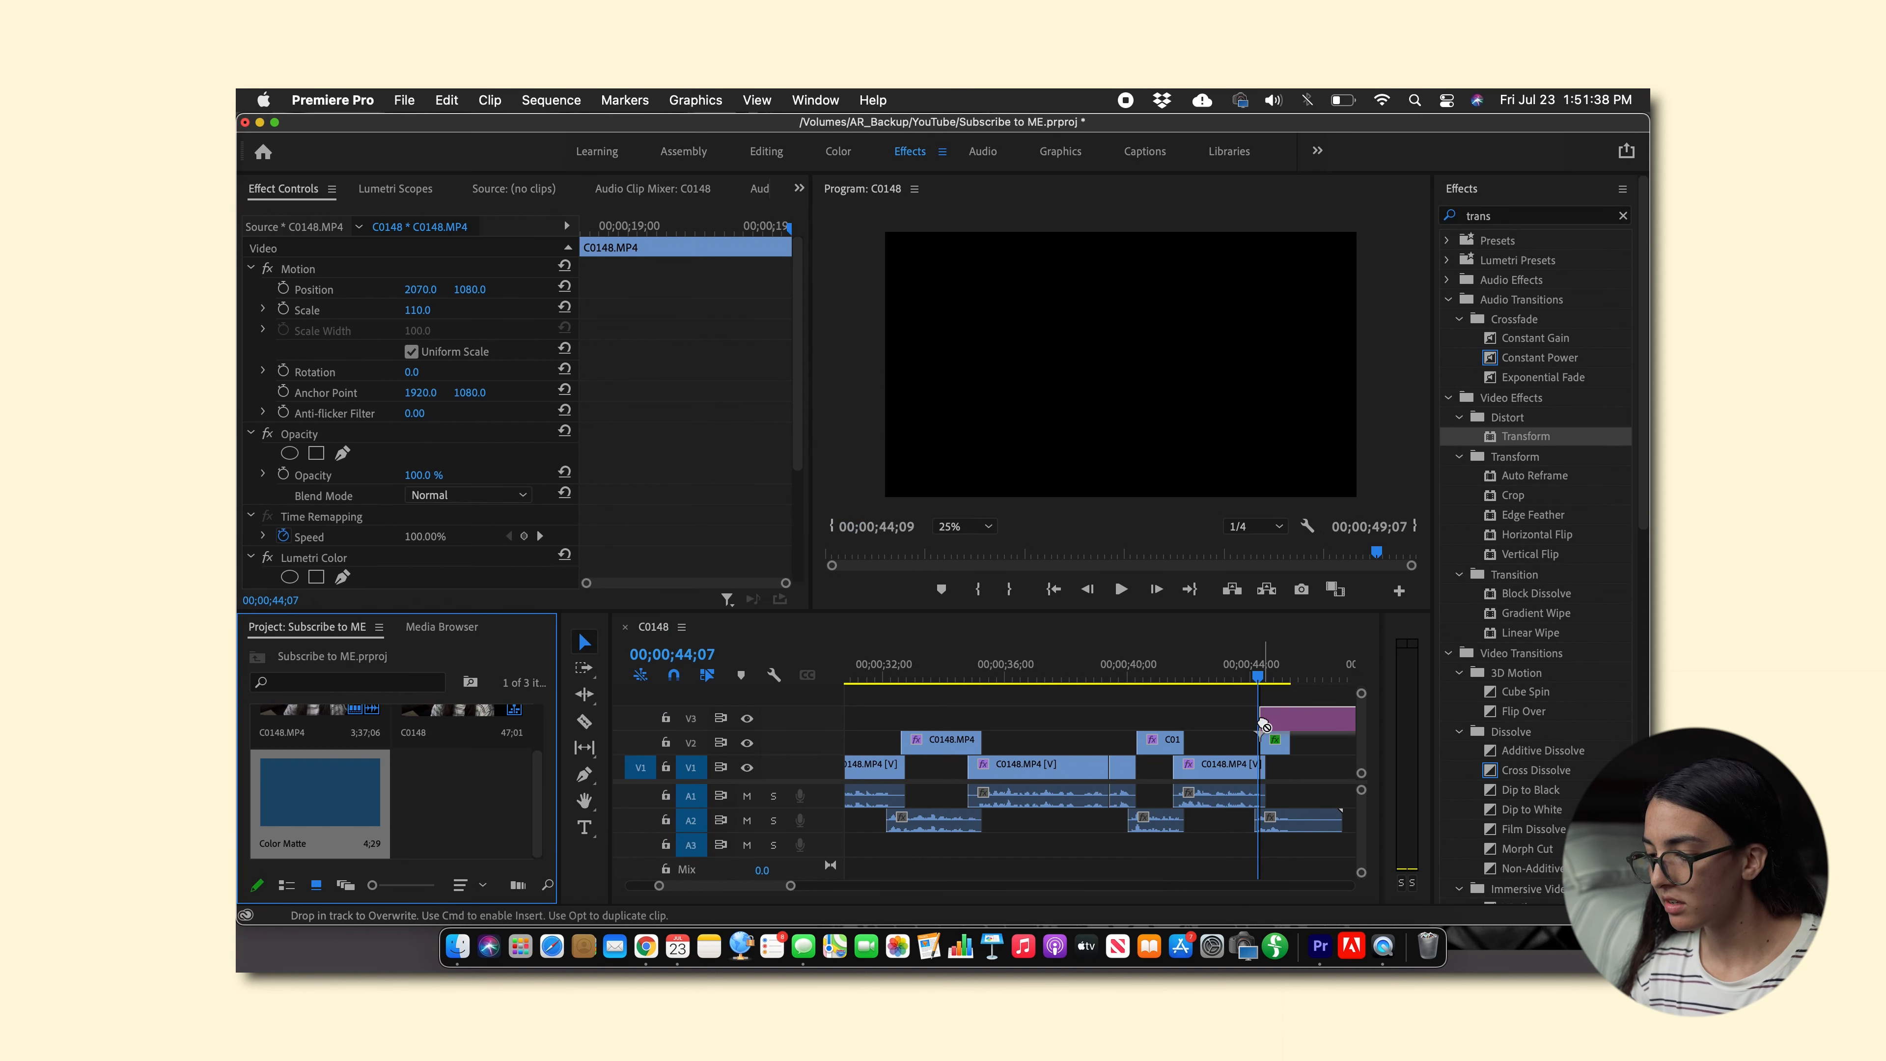
- Place the color matte on V3 at 00;00;44;07 and add a new text layer above it at 00;00;44;17
{"action": "left_click", "coordinate": [1057, 680]}
{"action": "key", "text": "super+t"}
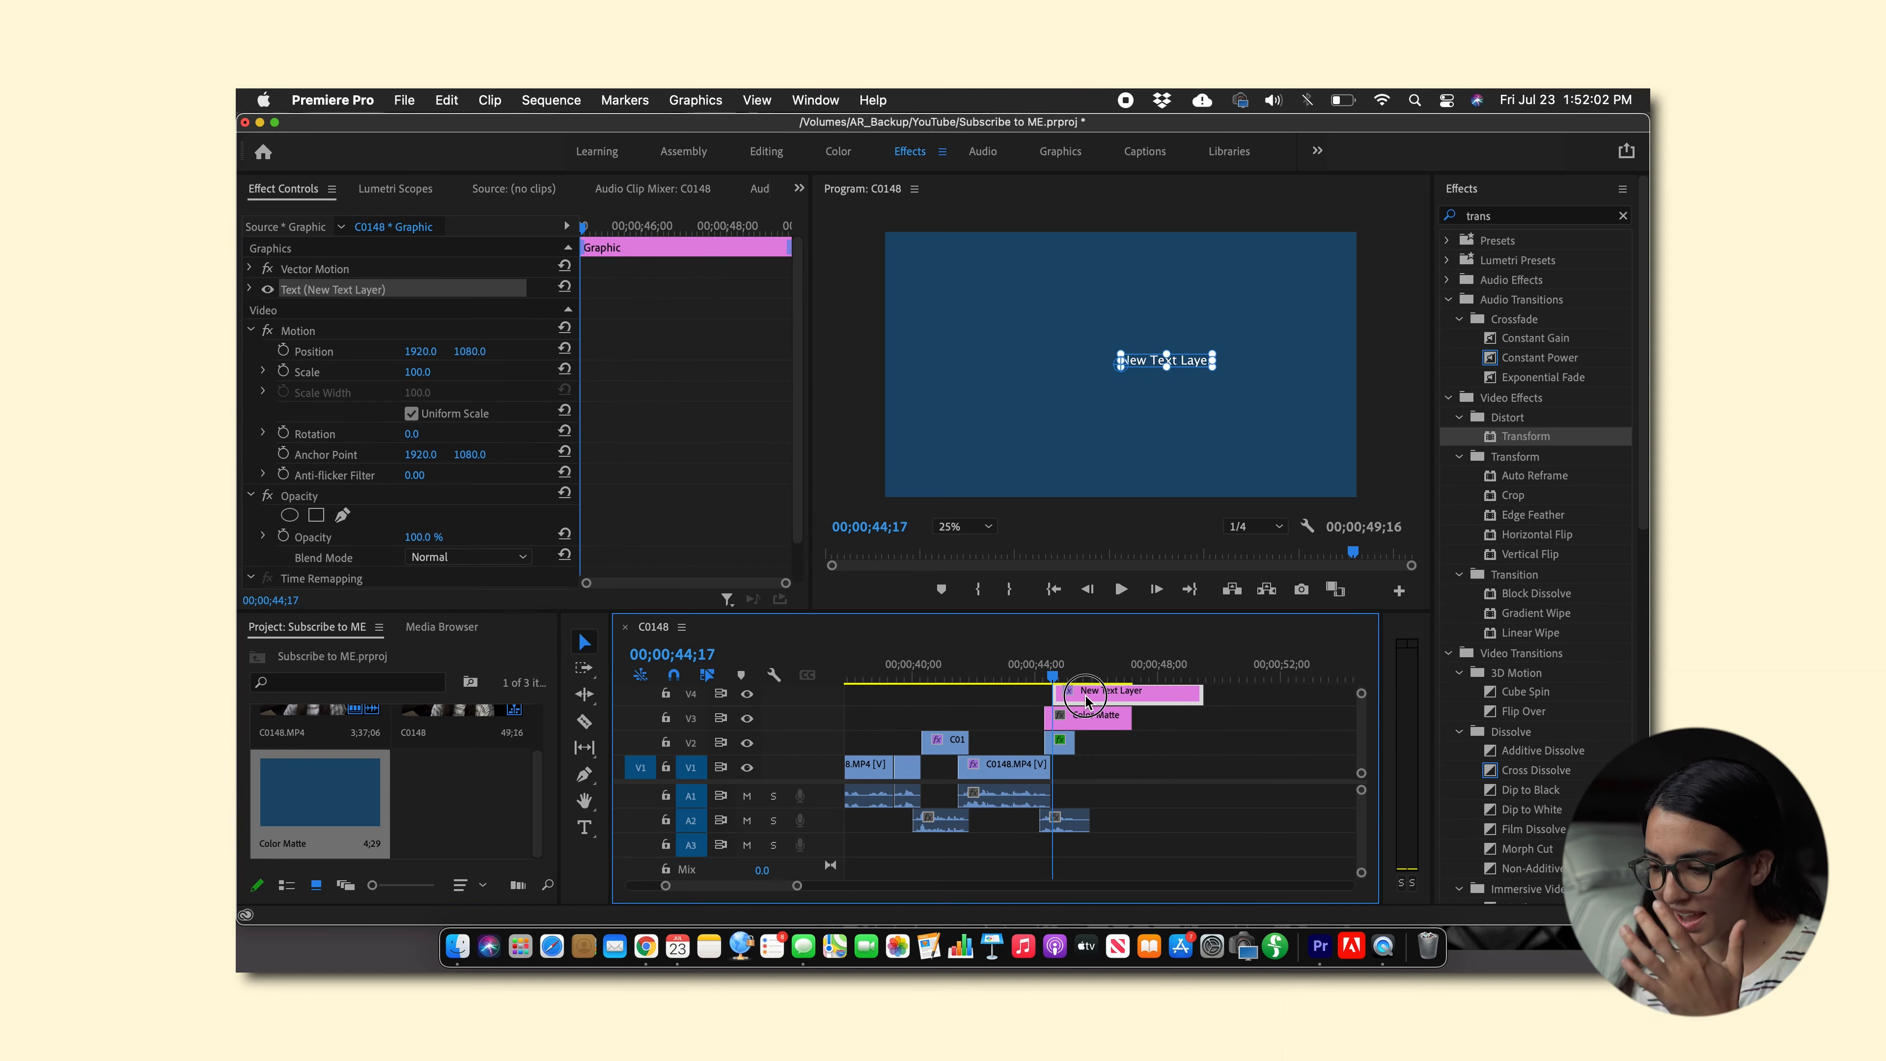